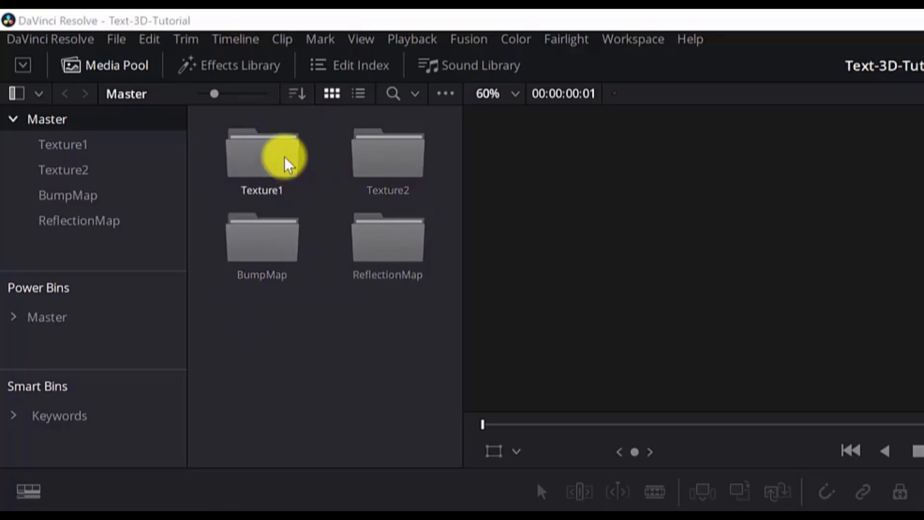
Review the clips stored in the Texture1, Texture2, BumpMap and ReflectionMap bins.
double_click(285, 164)
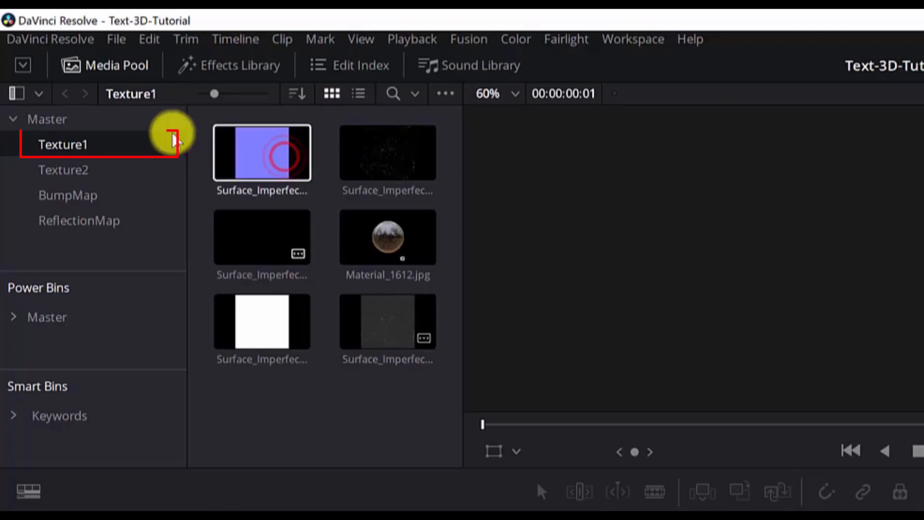
click(62, 169)
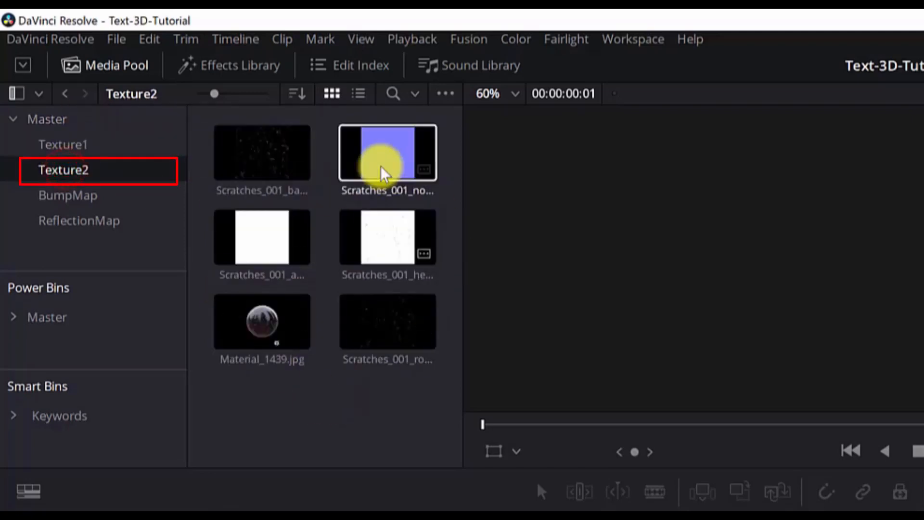
click(121, 199)
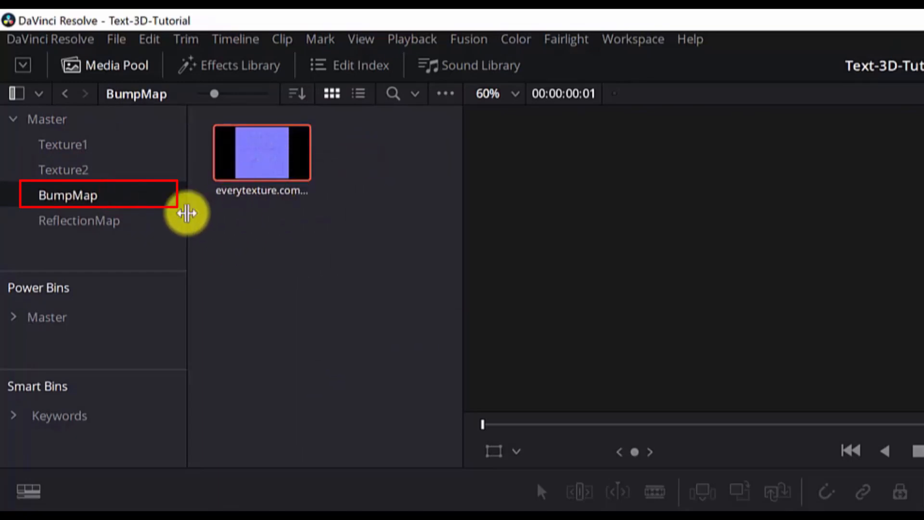
click(120, 227)
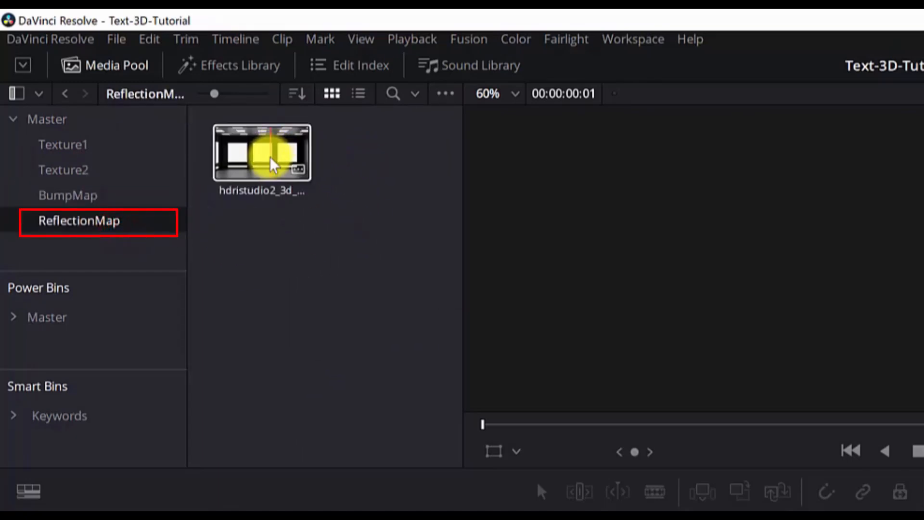
click(81, 142)
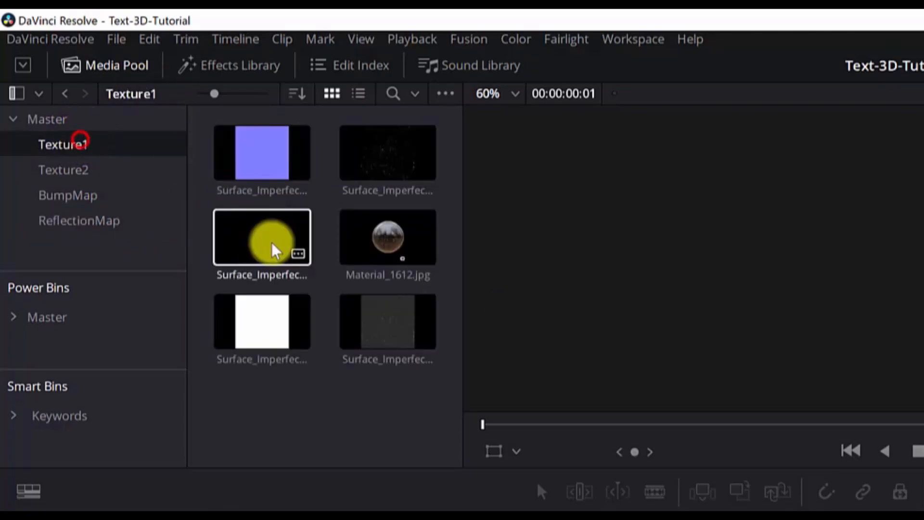
click(68, 119)
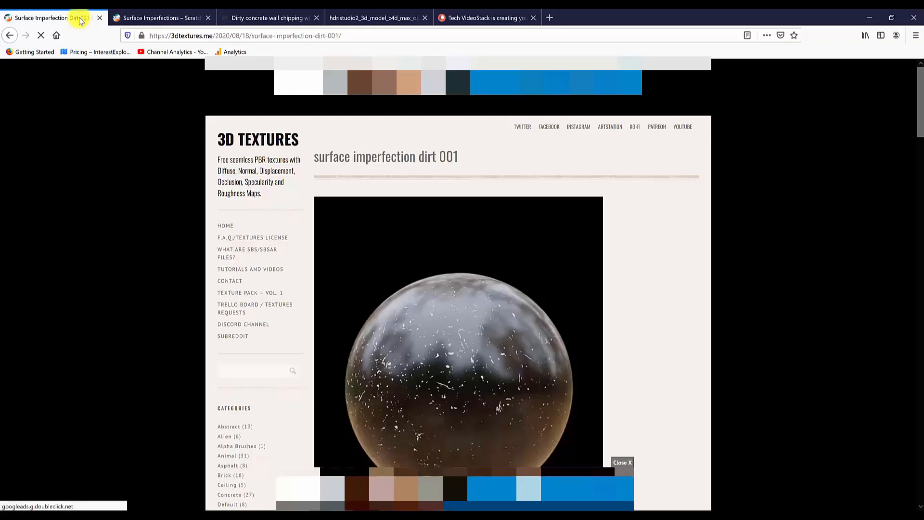
Find the map downloads on the Surface Imperfection Dirt 001 and Surface Imperfections Scratches 001 web pages.
scroll(337, 201, down, 15)
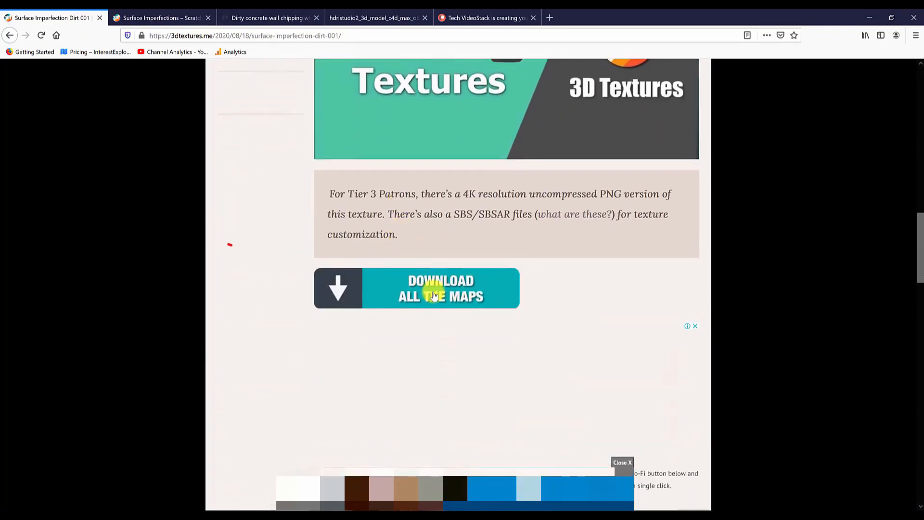
click(168, 18)
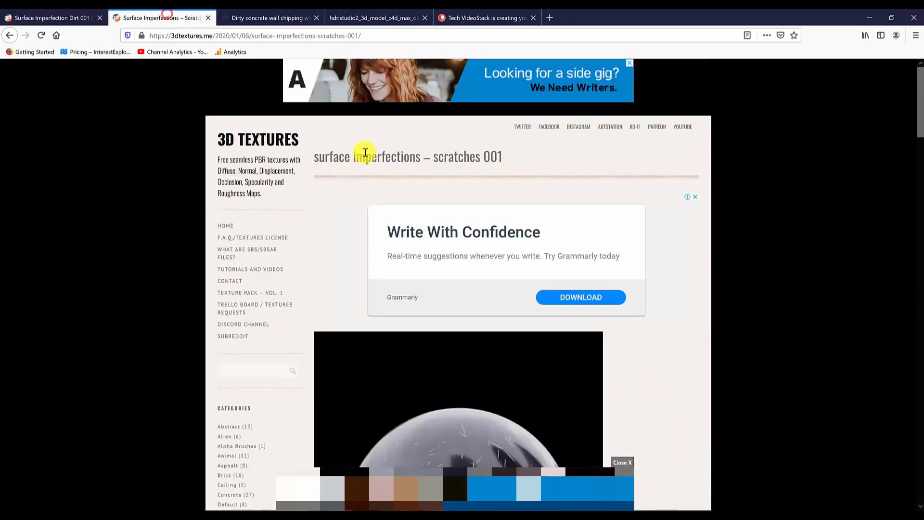
scroll(420, 213, down, 12)
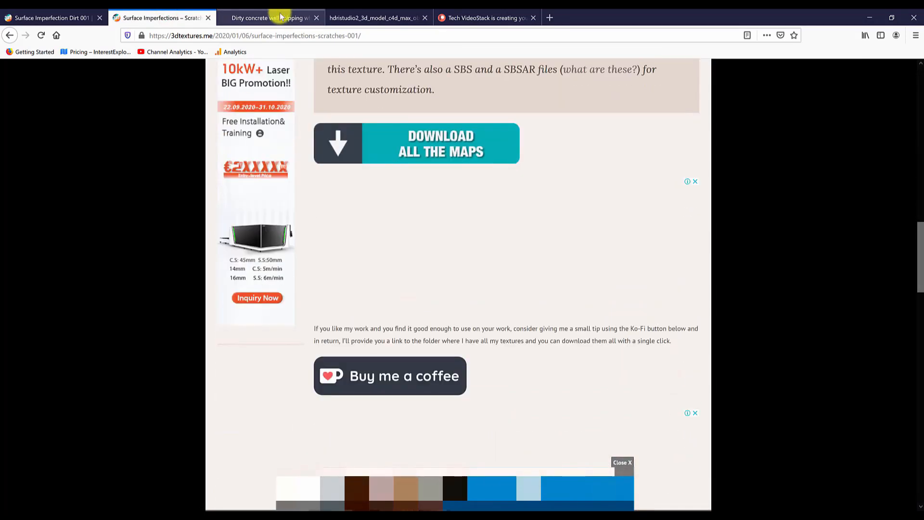
Find the Bump Map download of the dirty concrete wall texture and view the hdristudio2 reflection image.
click(280, 18)
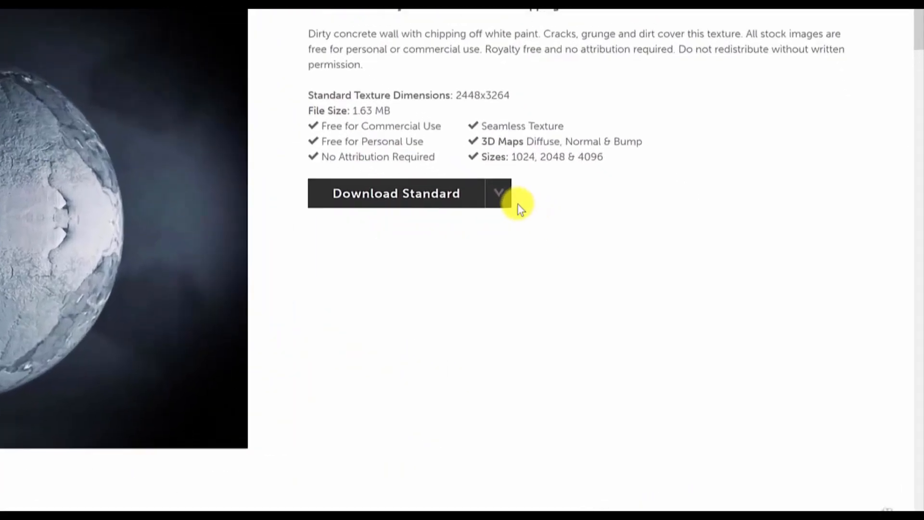
click(630, 269)
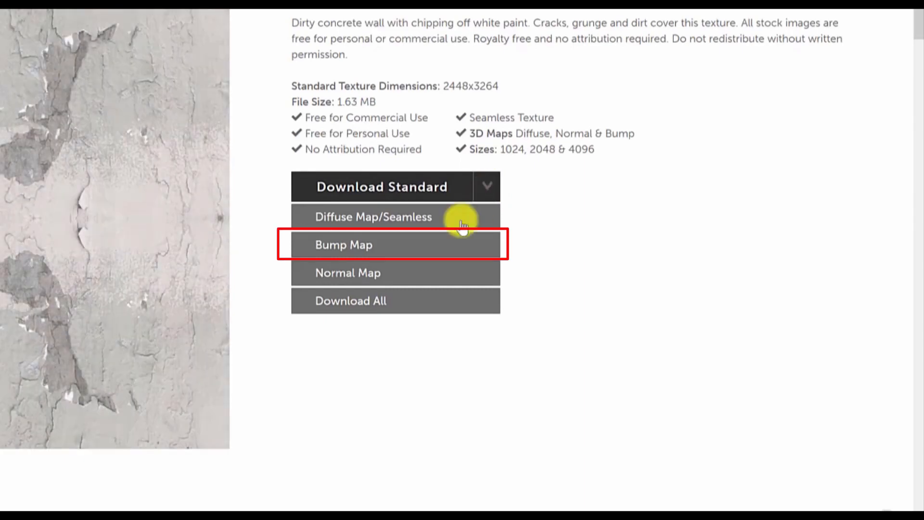
click(384, 243)
click(326, 241)
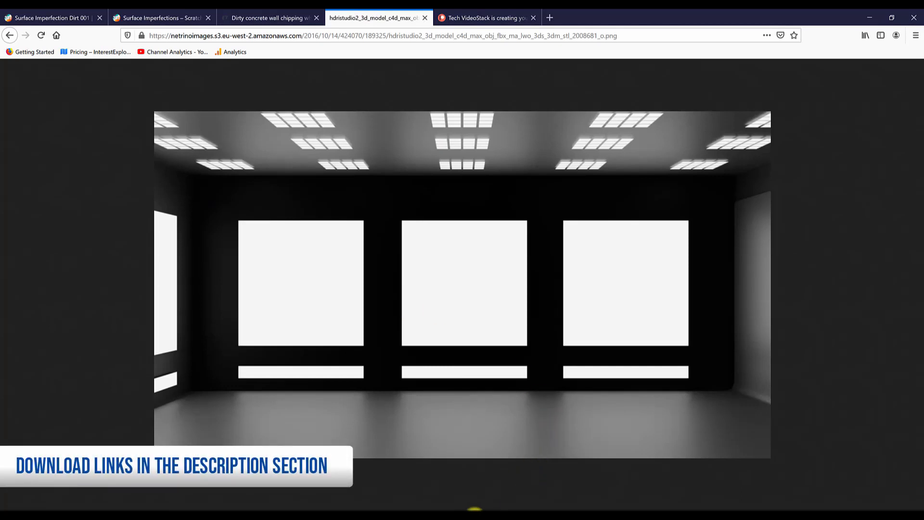
Switch to DaVinci Resolve and save the project settings with timeline and playback frame rates of 30 frames per second.
mouse_move(484, 514)
click(484, 474)
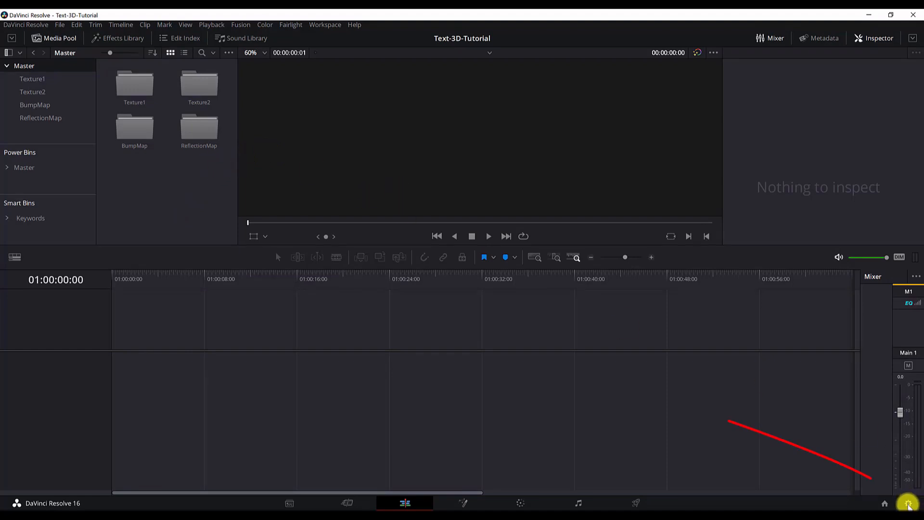
click(908, 504)
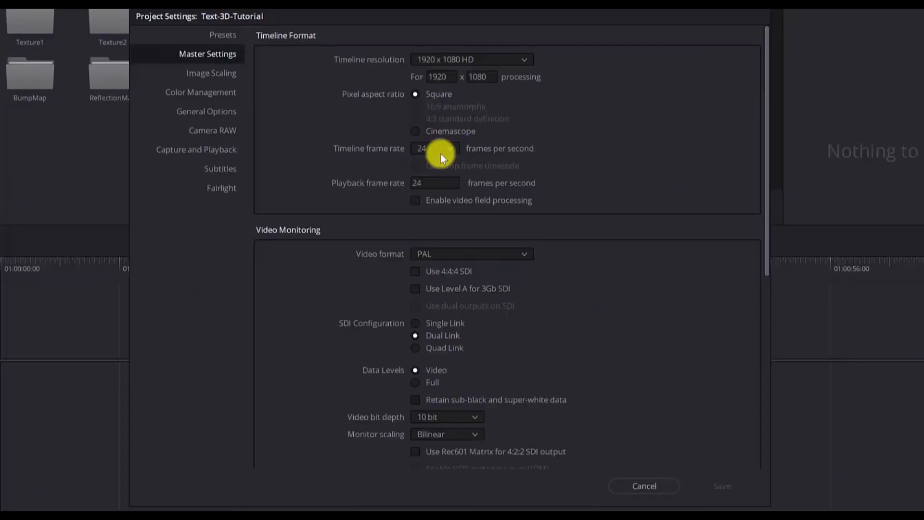
click(442, 151)
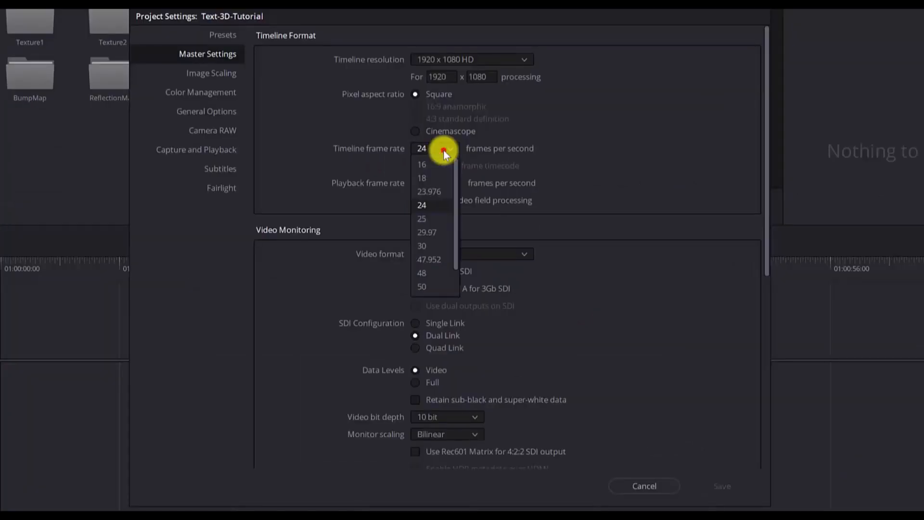
click(436, 247)
click(443, 185)
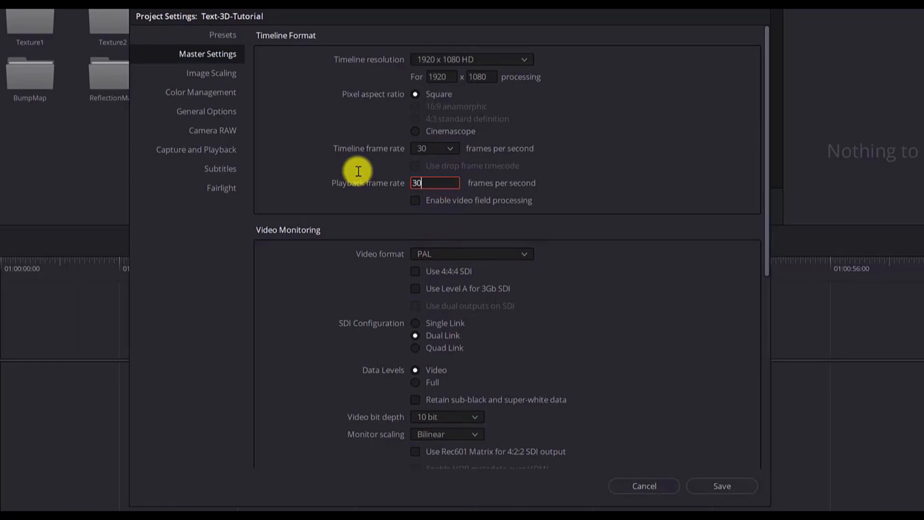
click(736, 486)
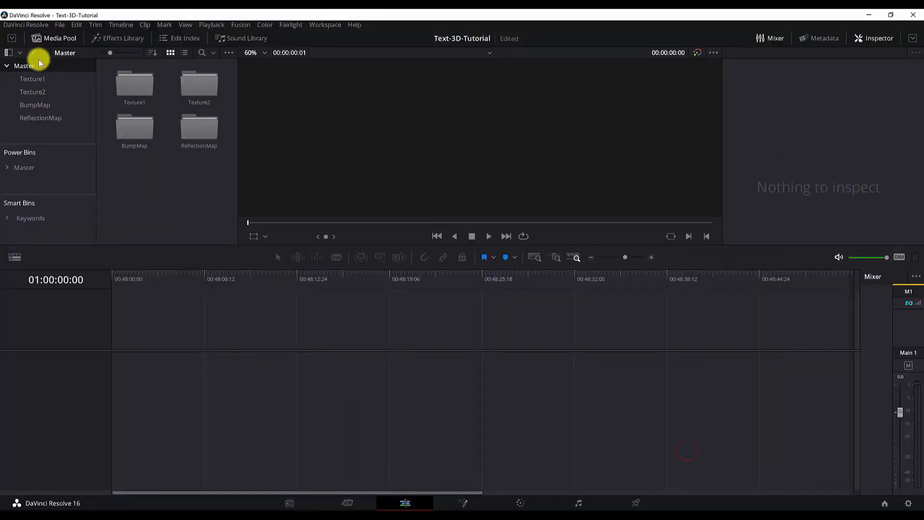
Create a Fusion composition clip named Text3D-Animation in the Master bin with a duration of 00:00:30:00.
click(38, 63)
right_click(144, 184)
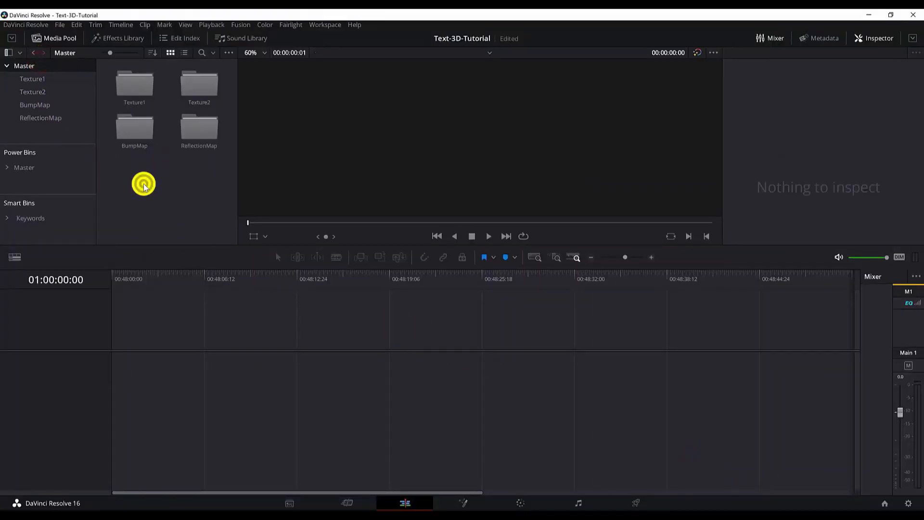
click(166, 224)
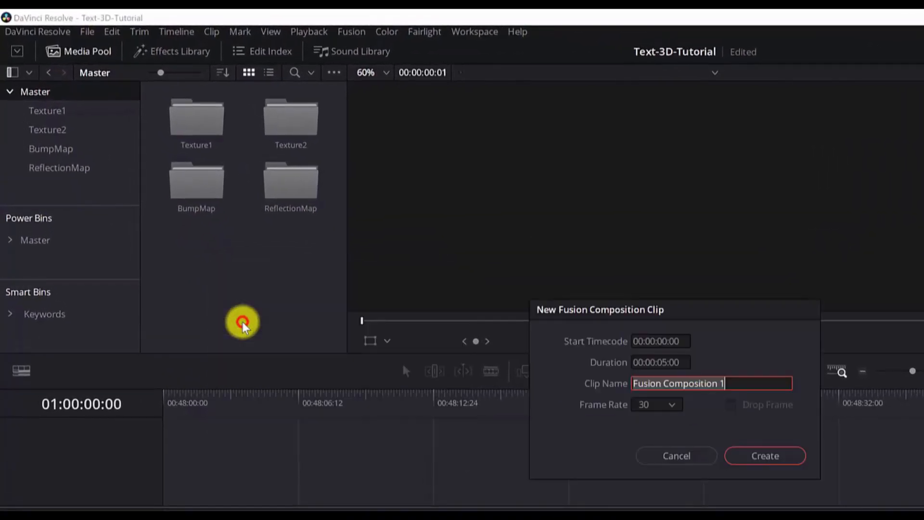
click(664, 362)
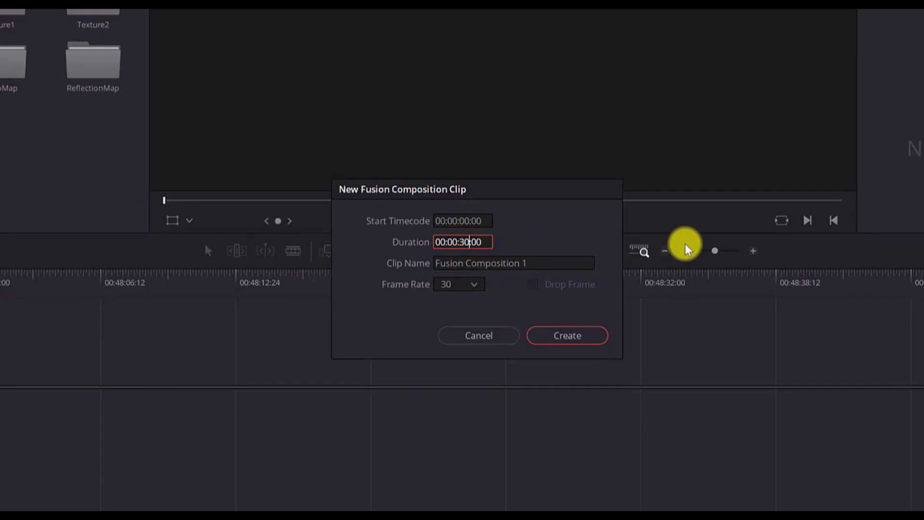
click(547, 264)
text(Text3D-Animatio)
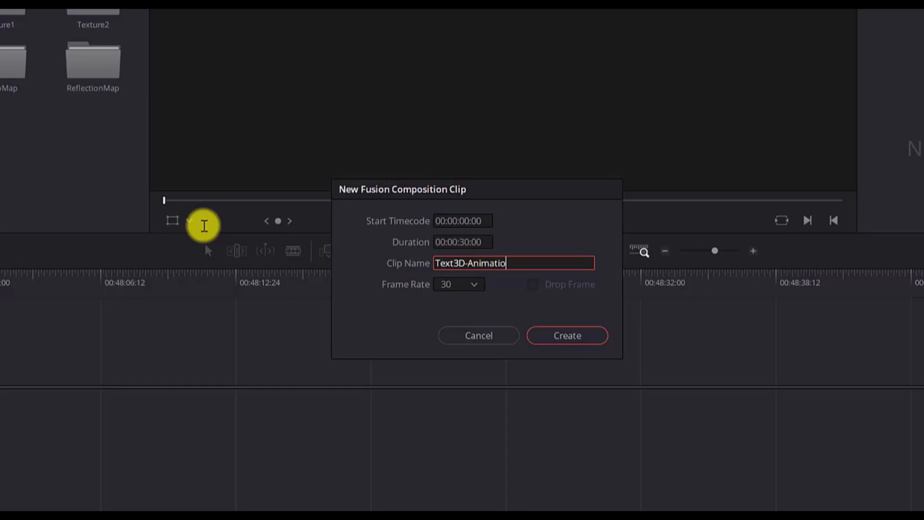
text(n)
click(567, 336)
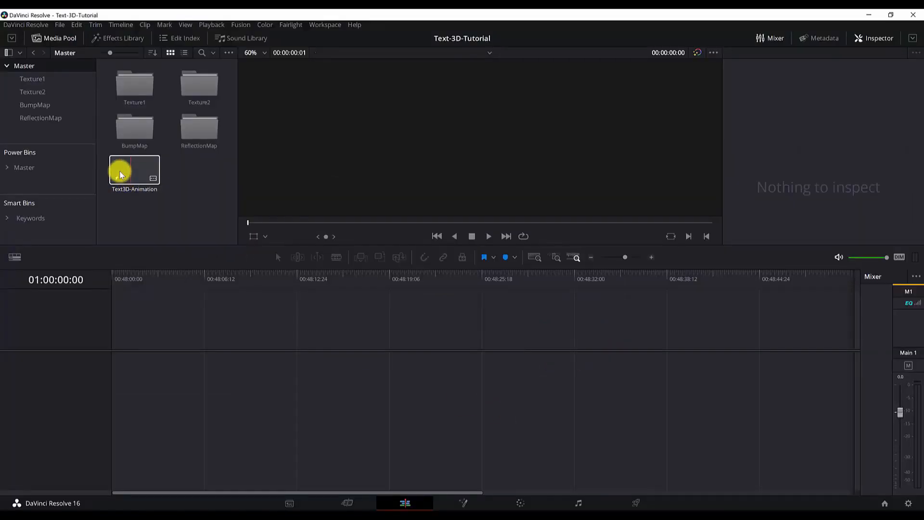
Place the Text3D-Animation clip at the start of a new timeline and open it on the Fusion page.
drag(128, 174, 144, 371)
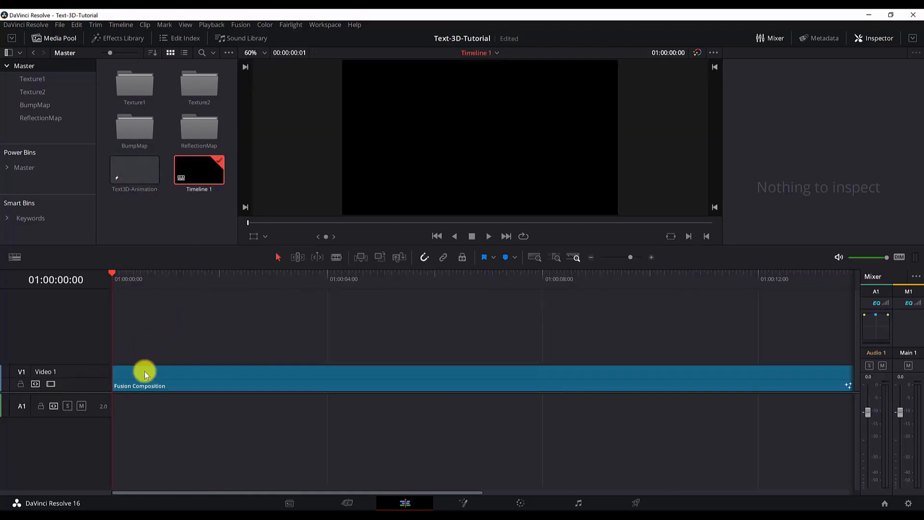
click(464, 503)
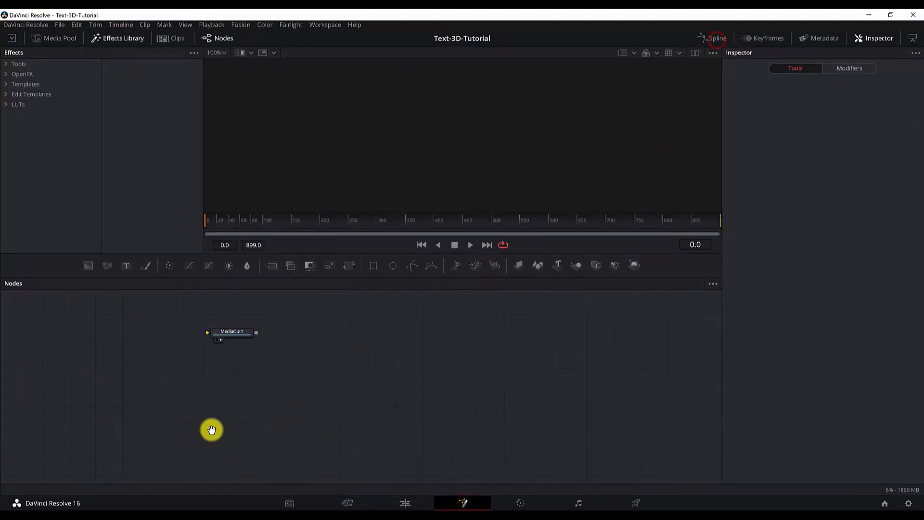
drag(210, 430, 489, 452)
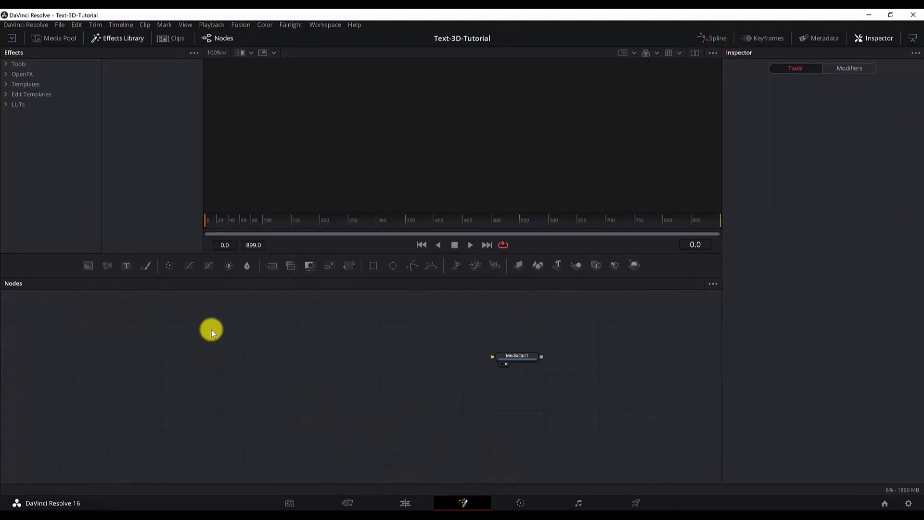
Check the node editor's Arrange Tools options for grid alignment.
right_click(212, 330)
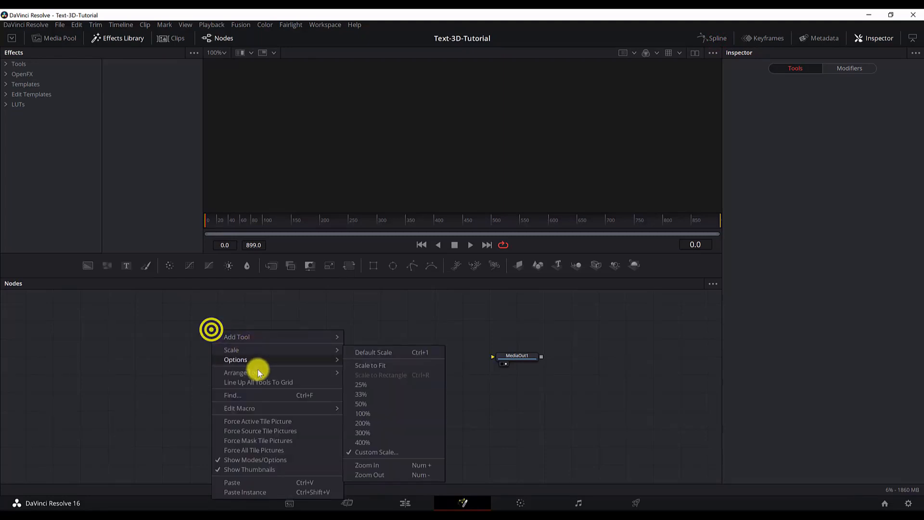
mouse_move(269, 360)
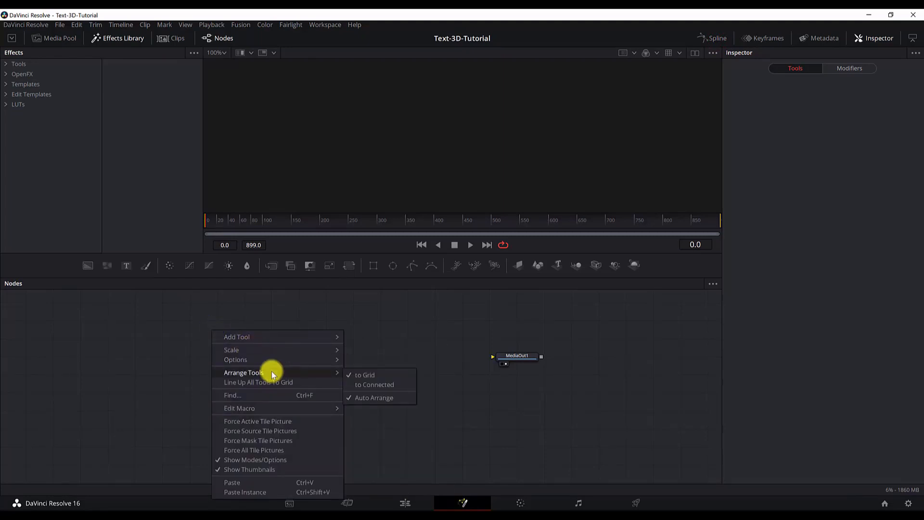
click(173, 410)
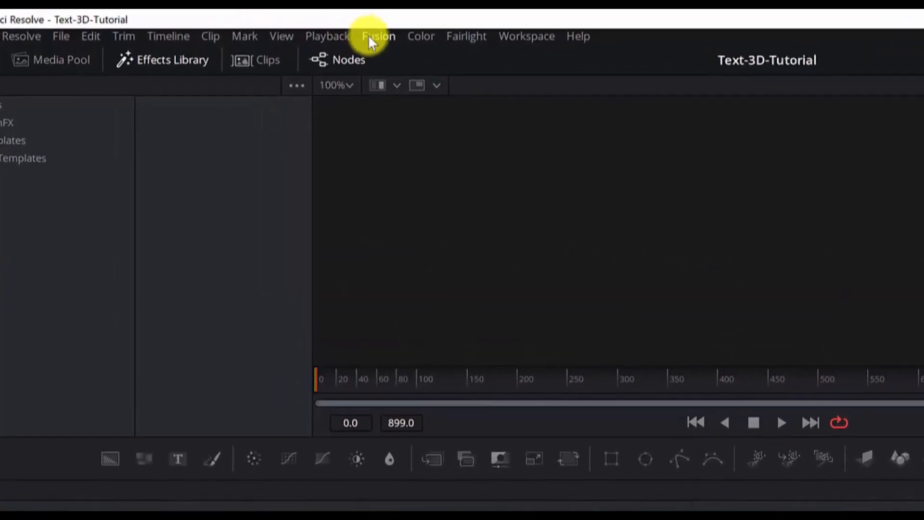
Set the full render color depth to 16 bit float per channel in the Fusion frame format settings and save.
click(380, 38)
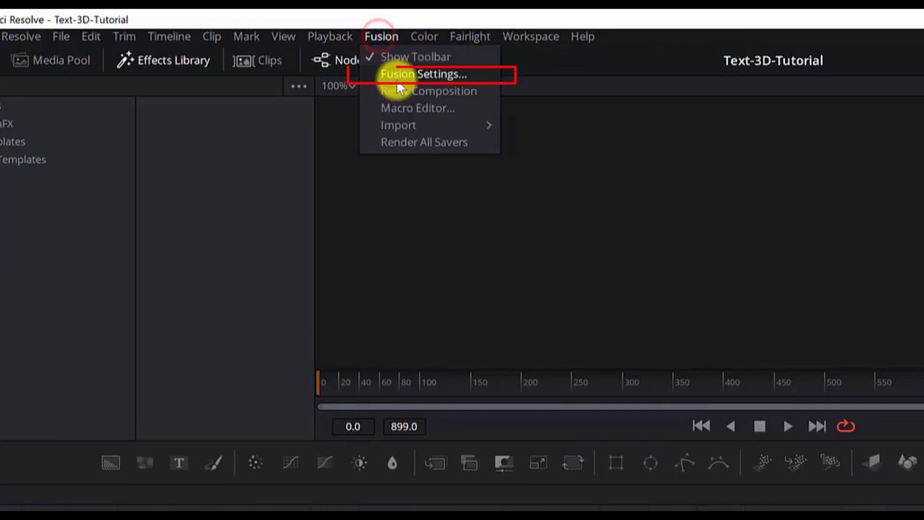
click(389, 73)
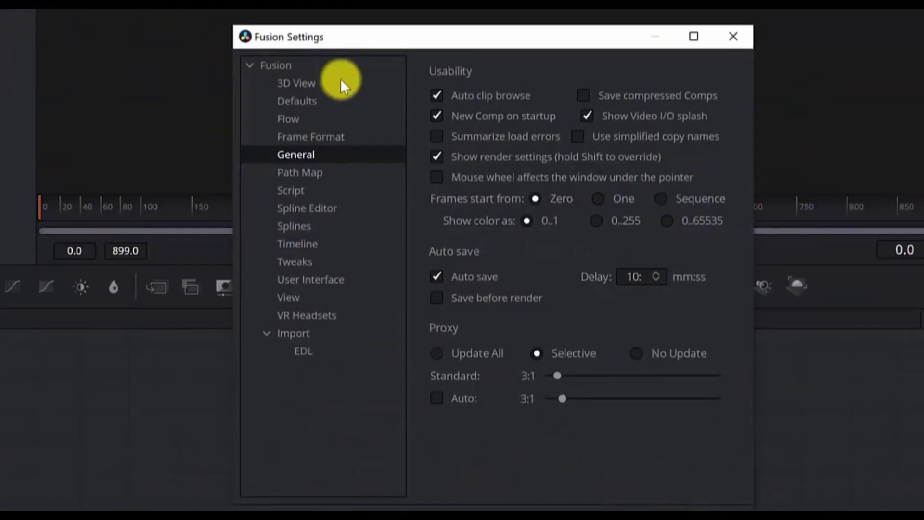
click(321, 138)
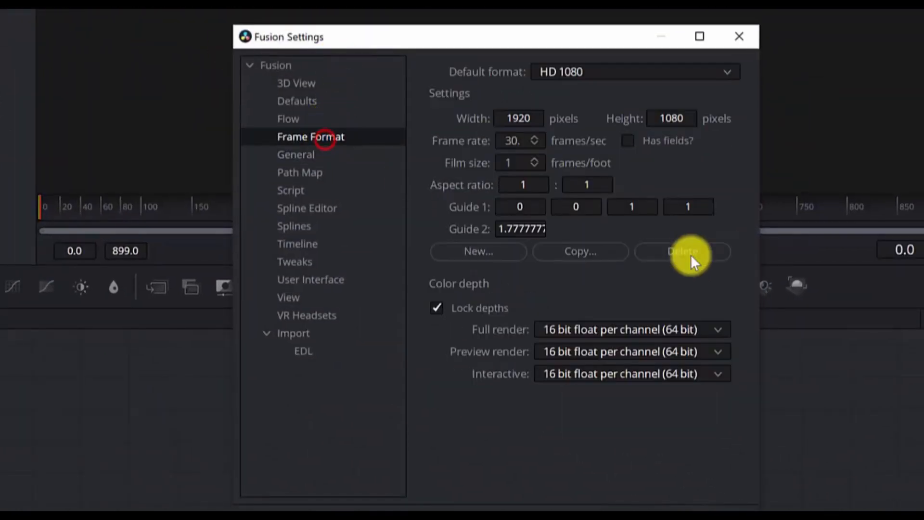
click(597, 330)
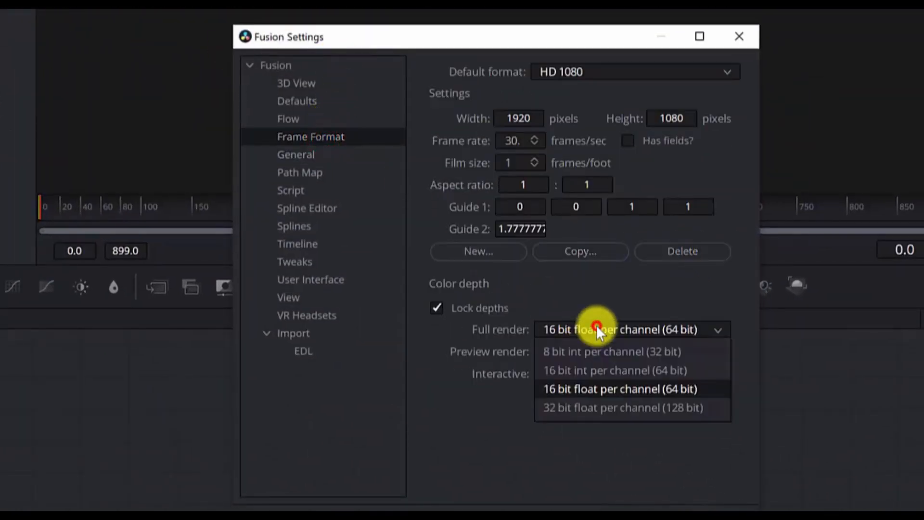
click(616, 389)
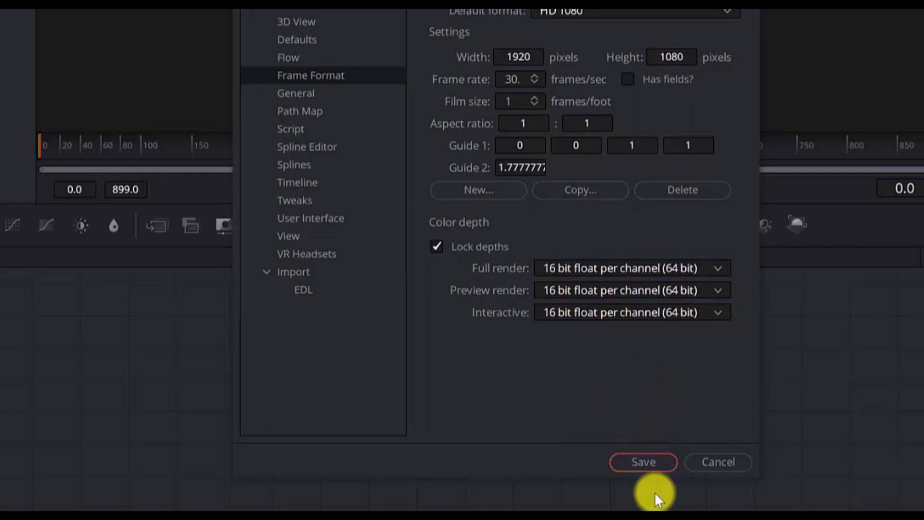
click(653, 462)
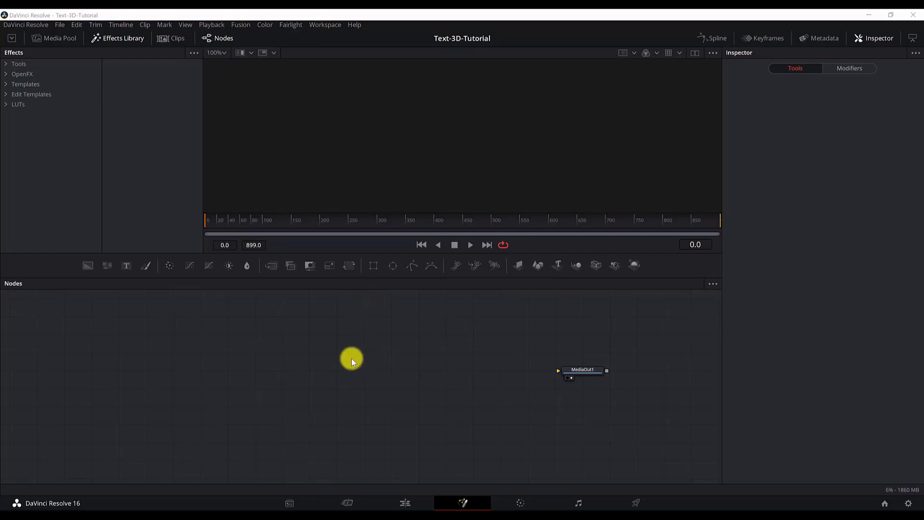
Add a Text 3D node to the empty area of the node graph.
drag(559, 265, 369, 340)
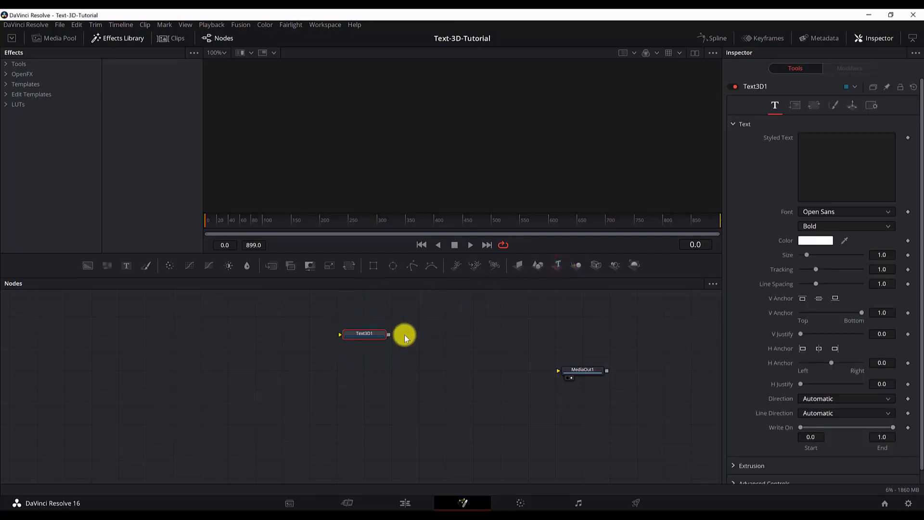
click(362, 370)
key(ctrl+space)
text(text)
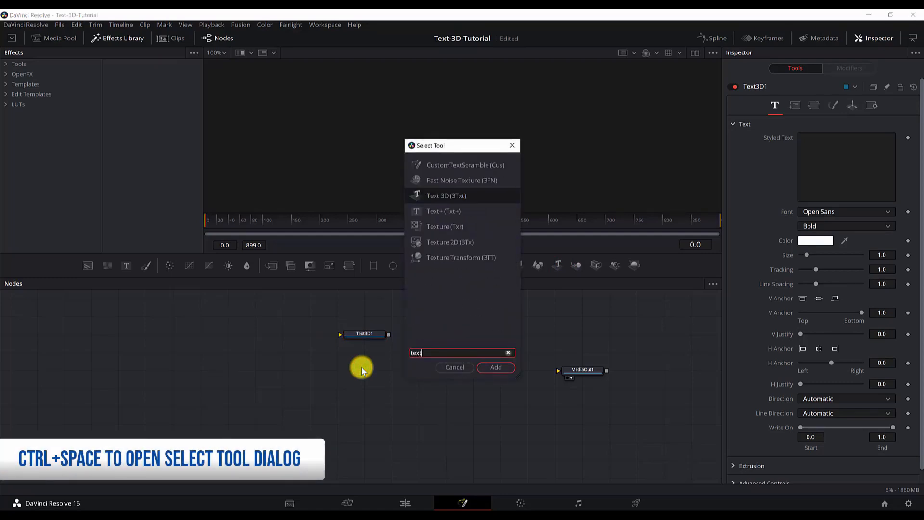
click(463, 368)
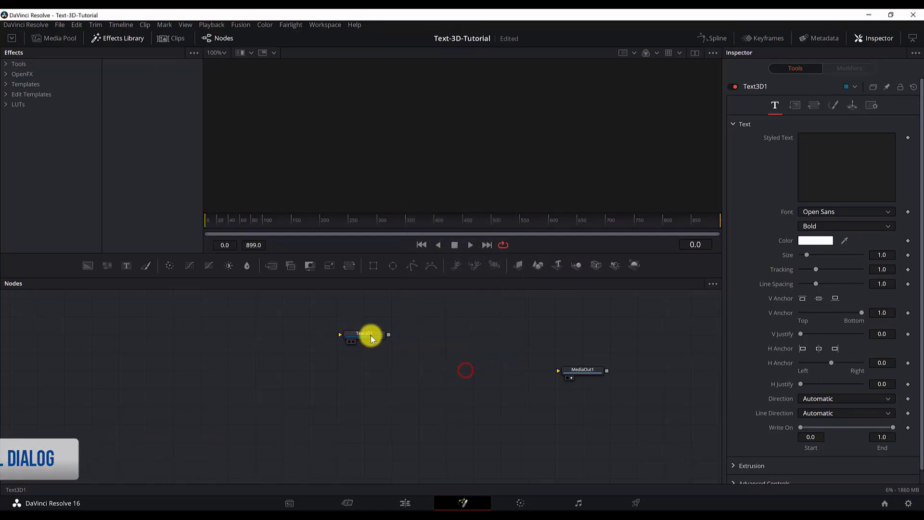
Rename the Text 3D node as FrontLayer and move it farther from the MediaOut1 node.
click(370, 336)
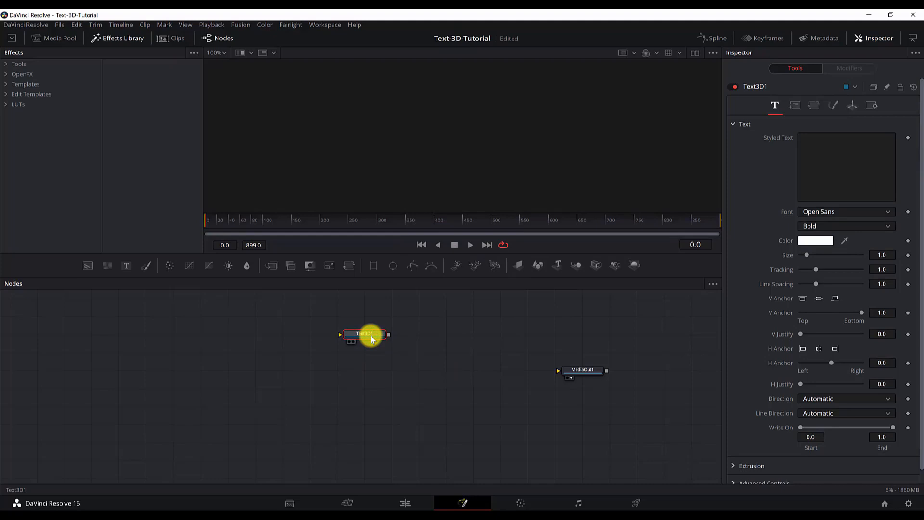
key(F2)
text(F)
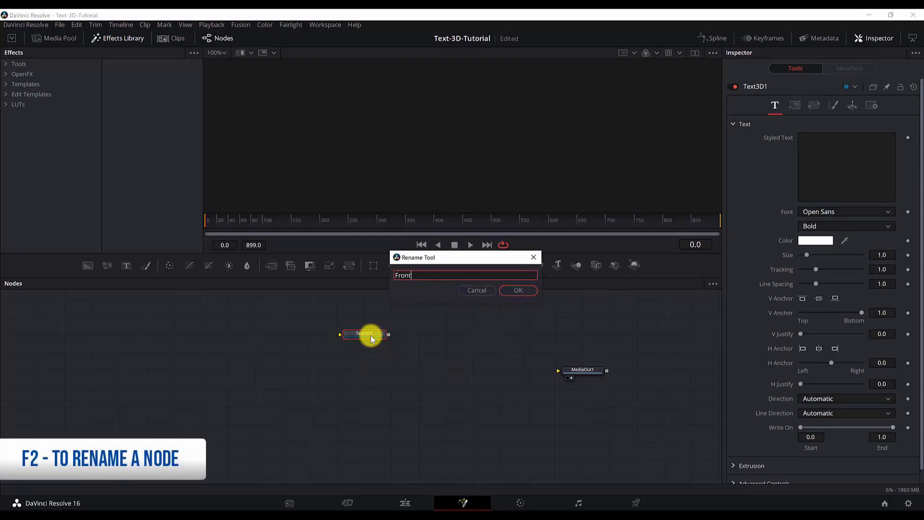
text(rontLayer)
key(Return)
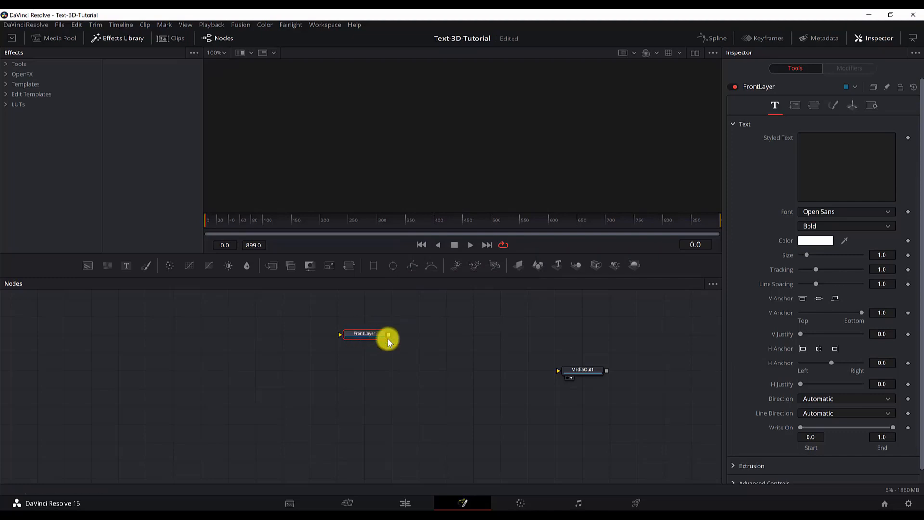
drag(389, 342, 334, 342)
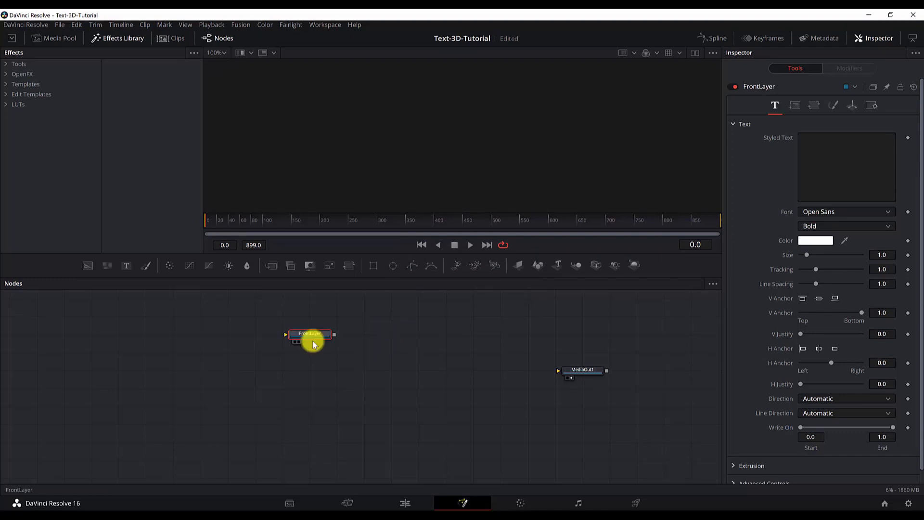
Set FrontLayer's styled text to VIDEOSTACK 2020 in the Montserrat font.
click(833, 154)
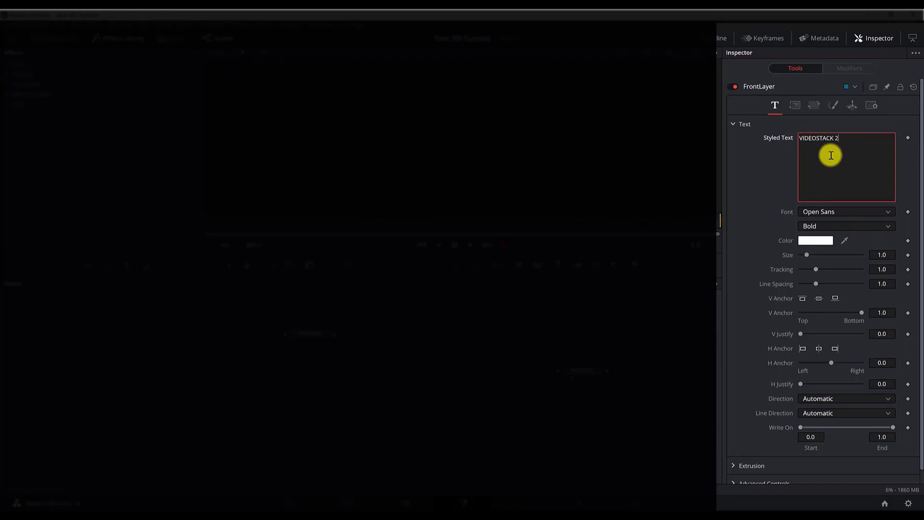
click(865, 135)
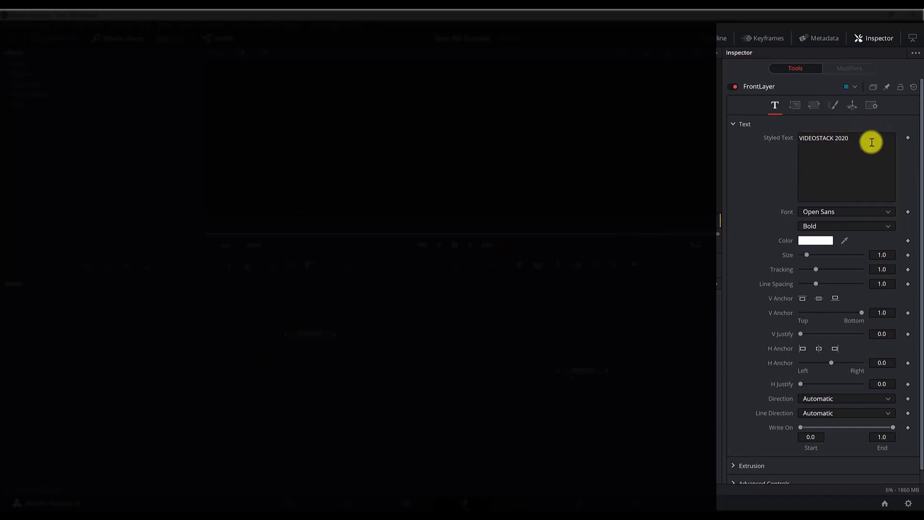
drag(870, 140, 773, 130)
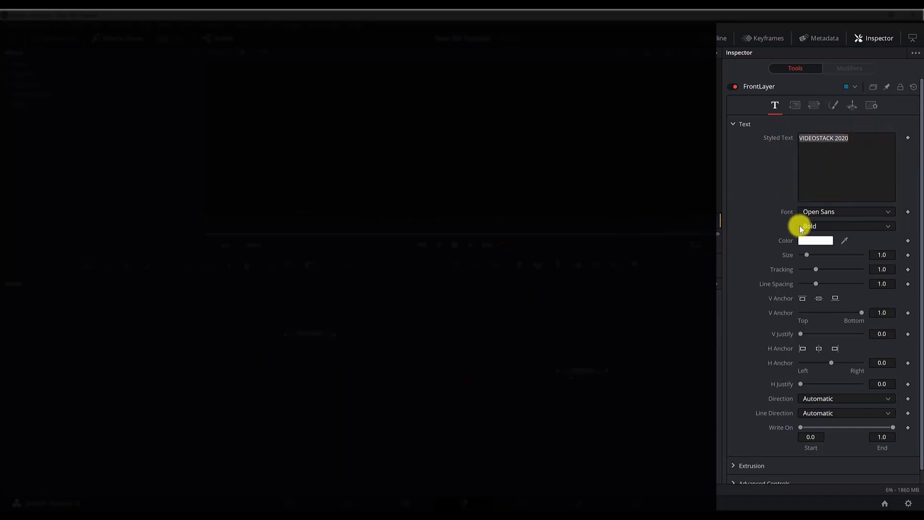
click(826, 211)
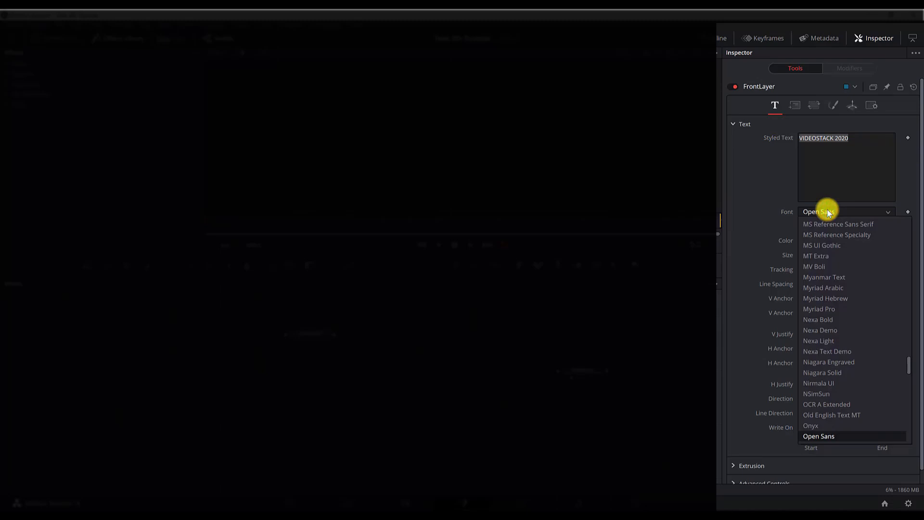
text(mo)
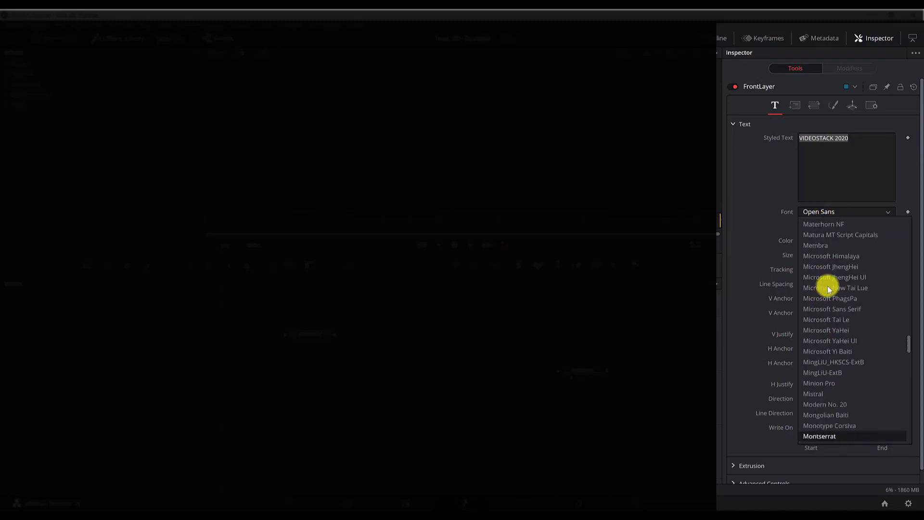
click(824, 436)
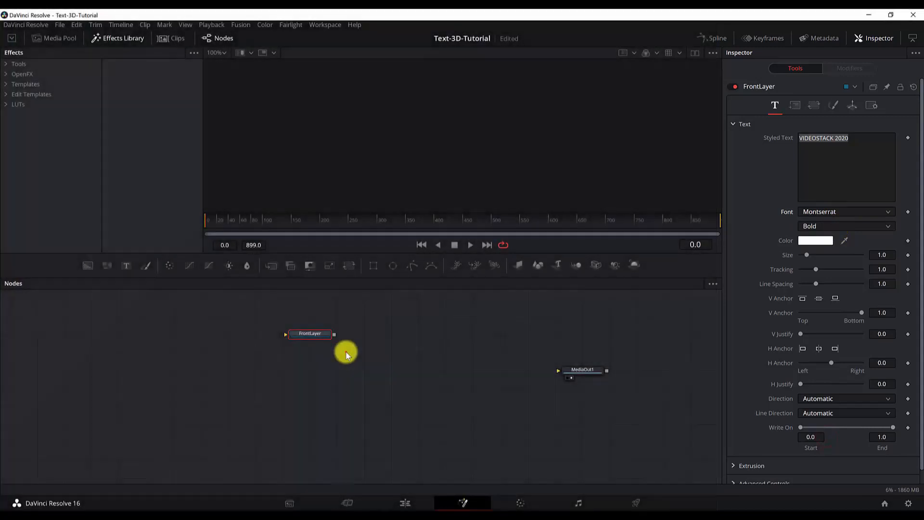
Display the FrontLayer node in the viewer and turn the perspective view to see the text from an angle.
click(346, 352)
click(315, 334)
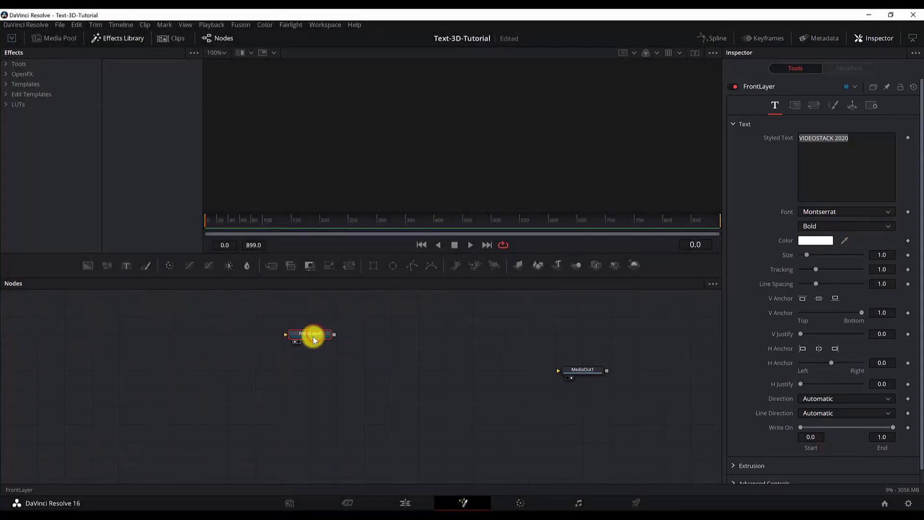
key(2)
mouse_move(566, 143)
mouse_down()
mouse_move(508, 126)
mouse_move(568, 144)
mouse_up()
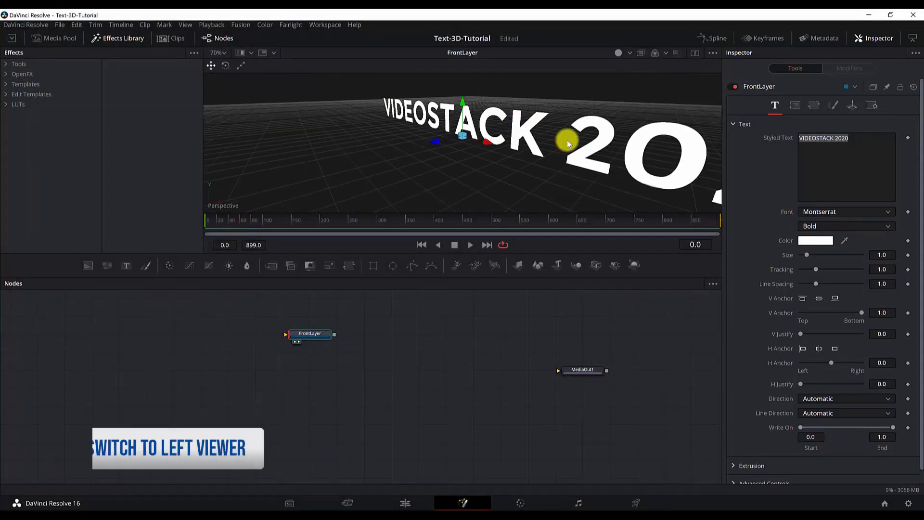
drag(625, 180, 651, 200)
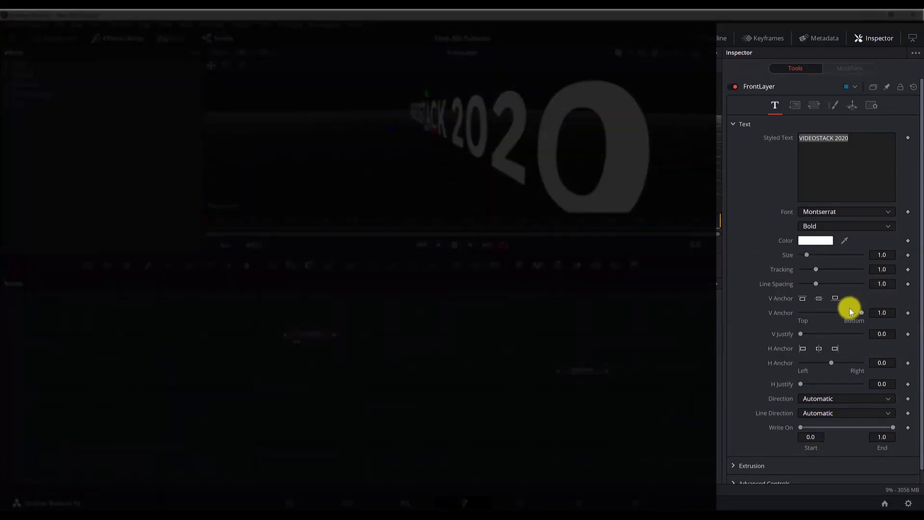
Set FrontLayer's text size to 1.11, tracking to 1.1317 and vertical anchor to 0.0.
double_click(889, 257)
text(1.11)
key(Tab)
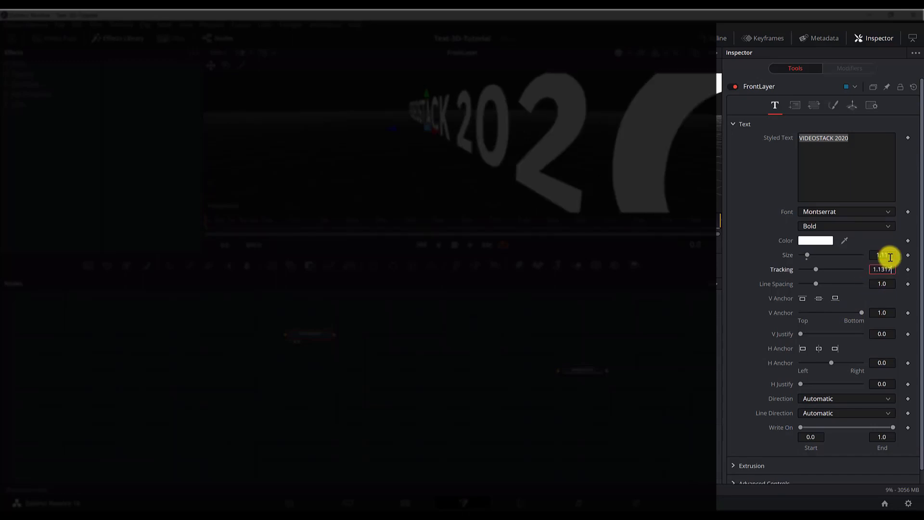
text(1.1317)
click(760, 310)
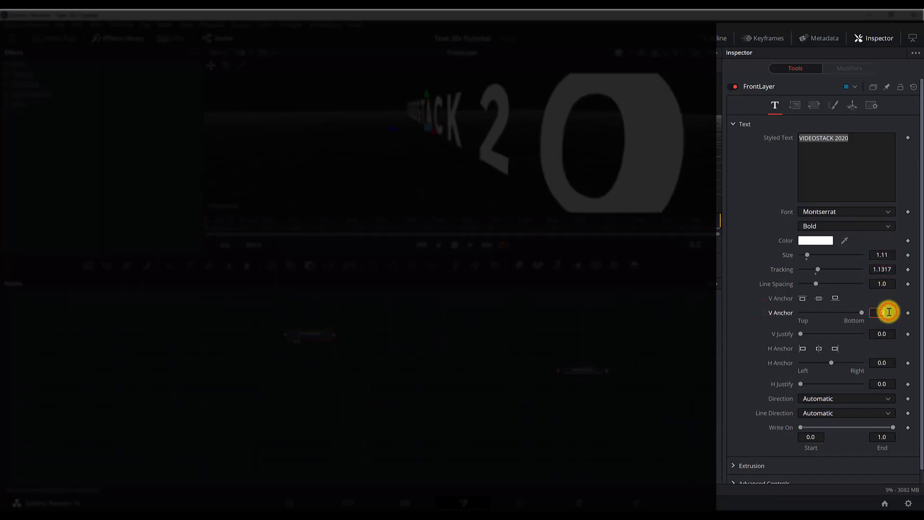
key(Tab)
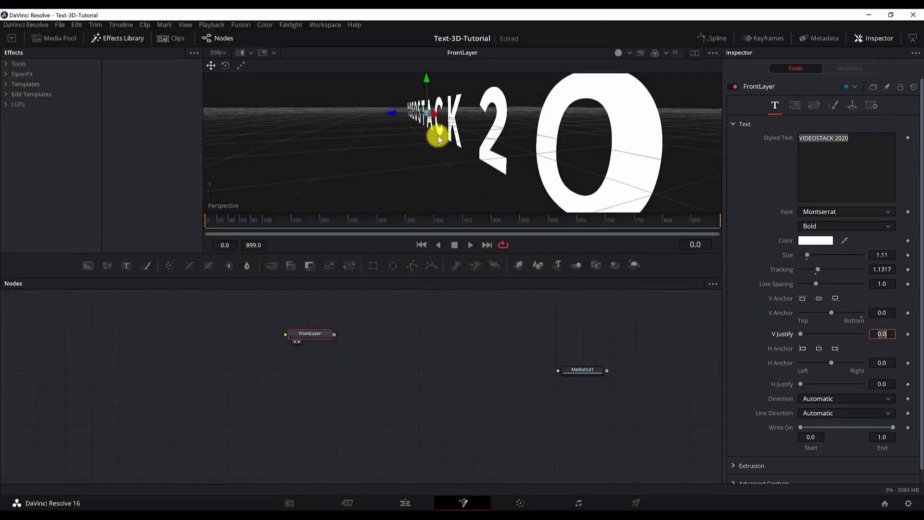
Extrude the FrontLayer text with a depth of 0.03, a bevel depth of 0.00843 and a bevel width of 0.00183.
scroll(438, 140, down, 2)
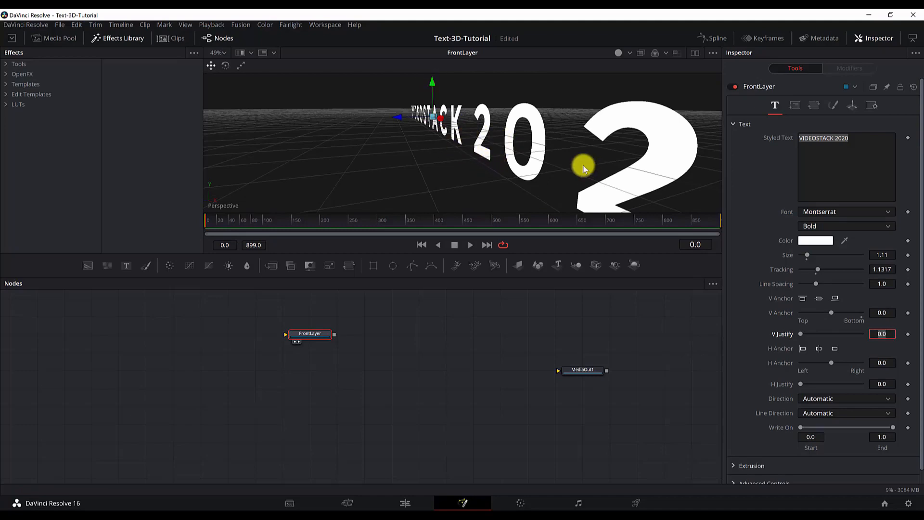
scroll(584, 168, down, 2)
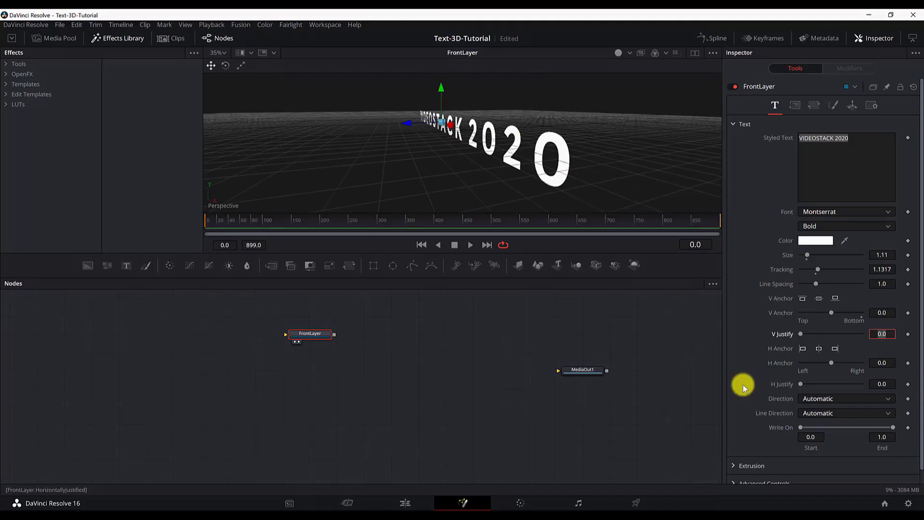
scroll(742, 388, down, 1)
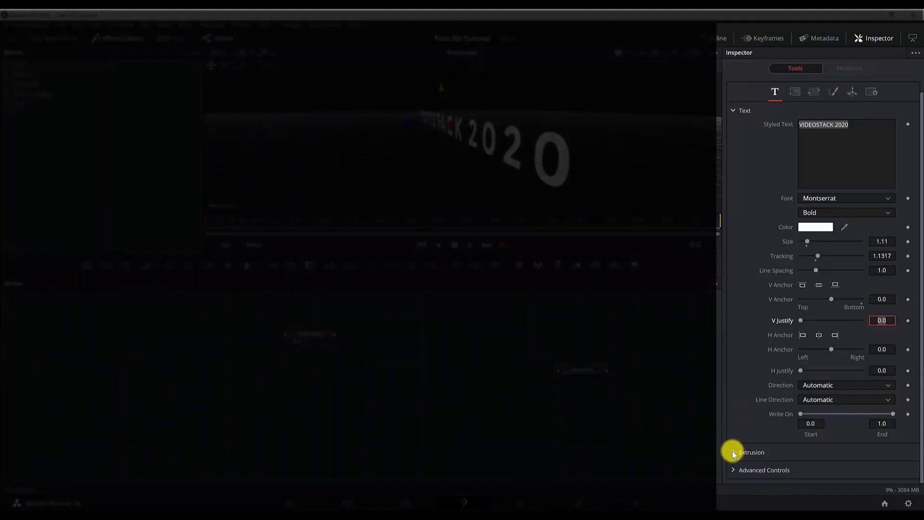
click(733, 453)
scroll(738, 440, down, 3)
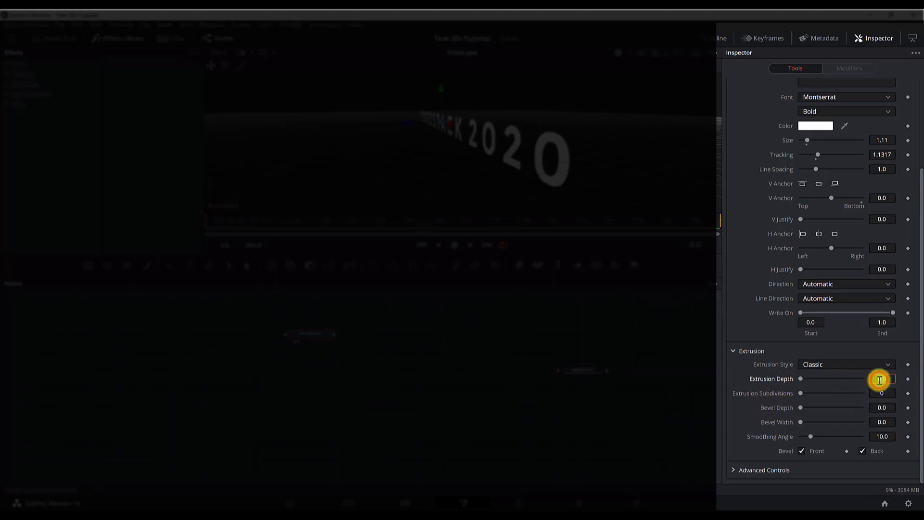
key(Tab)
text(0.00843)
key(Tab)
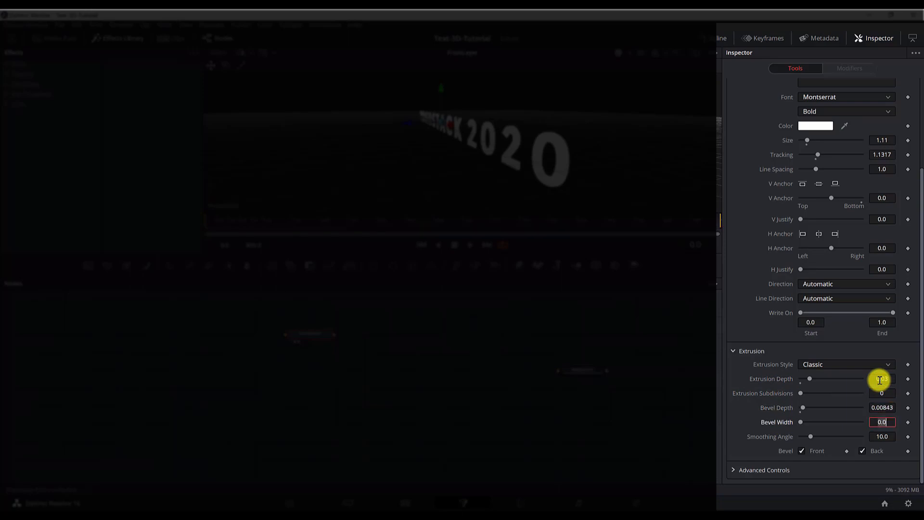
text(0.00183)
key(Tab)
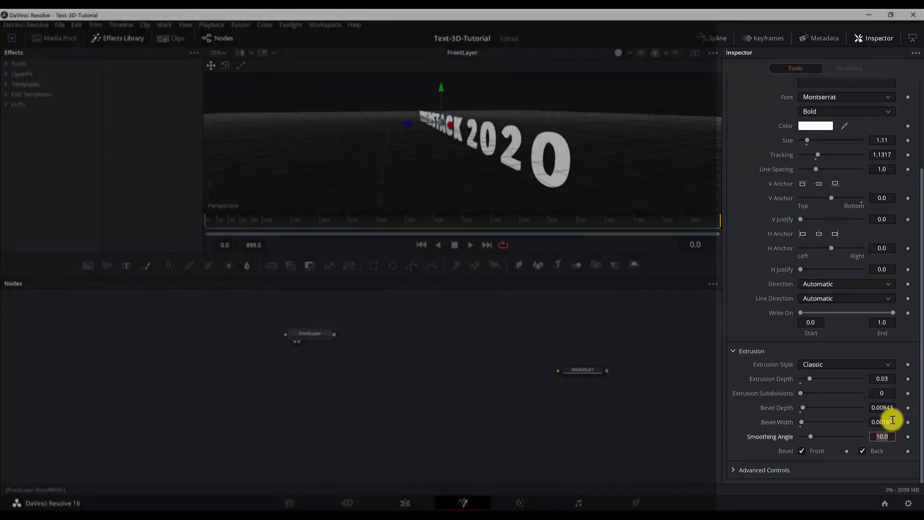
Set the 3D viewer's shading to Shadows and inspect the extruded letters from several angles.
click(630, 52)
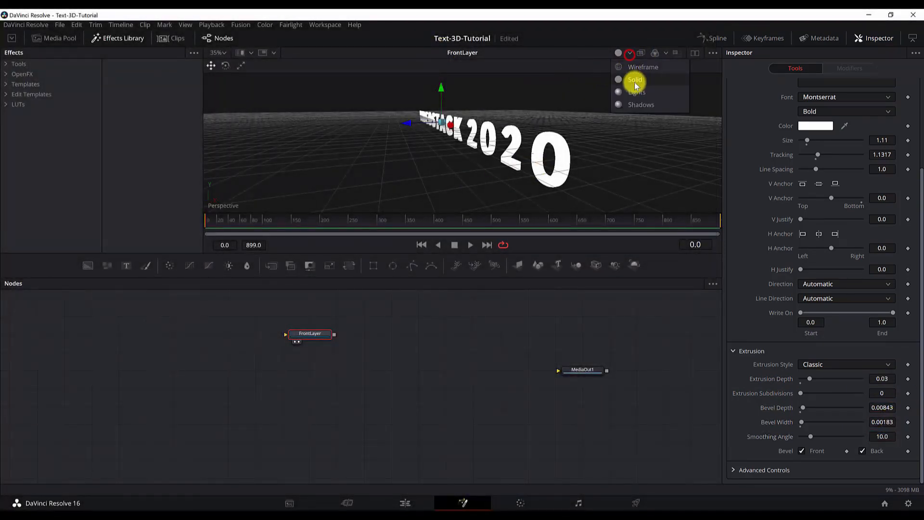
click(635, 105)
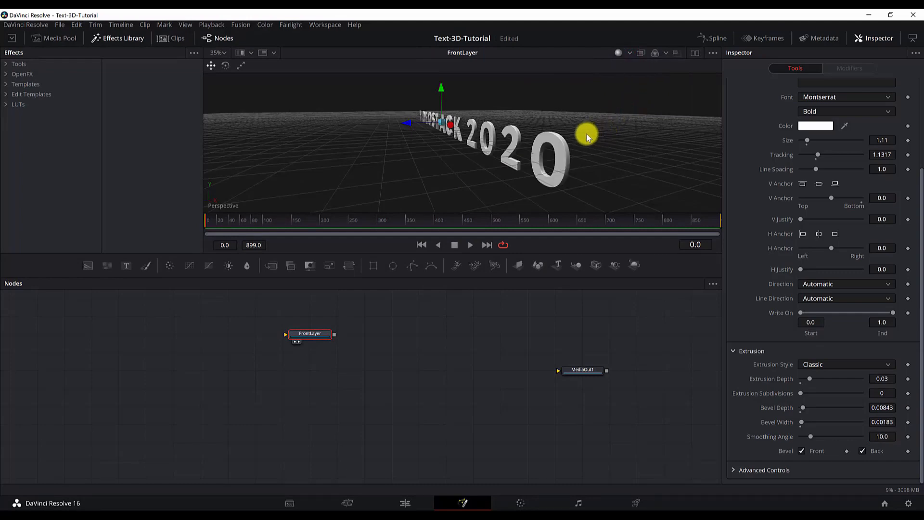
scroll(575, 142, up, 5)
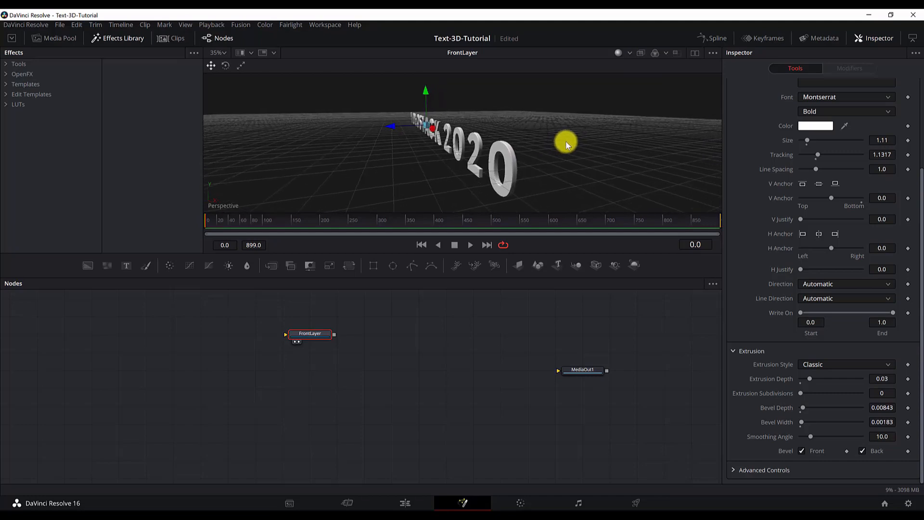
drag(562, 140, 434, 141)
scroll(434, 141, down, 3)
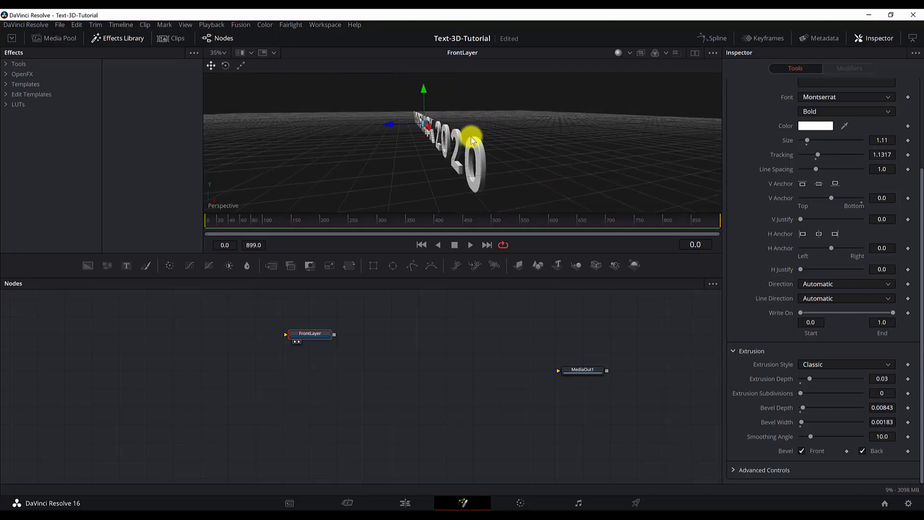
scroll(491, 153, up, 1)
drag(504, 159, 513, 165)
Turn off the back bevel of the FrontLayer text and check the letters from behind and in front.
click(859, 452)
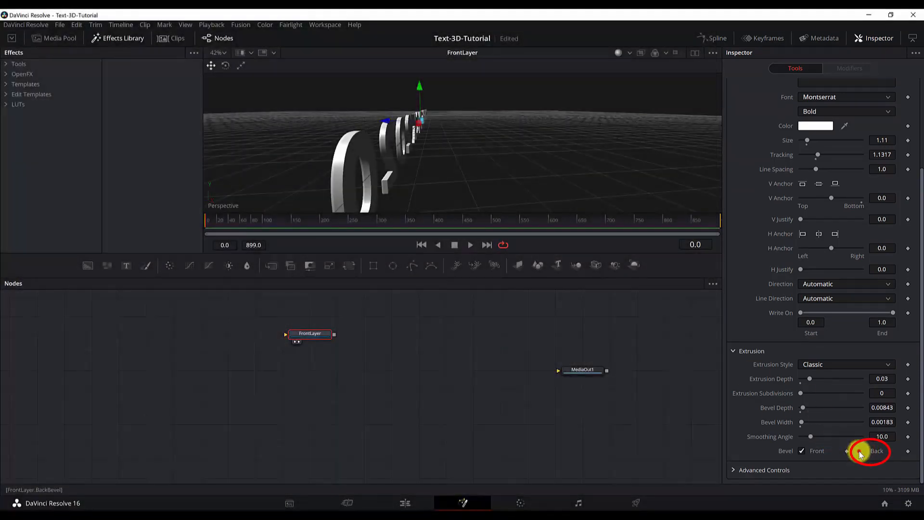
drag(433, 190, 441, 165)
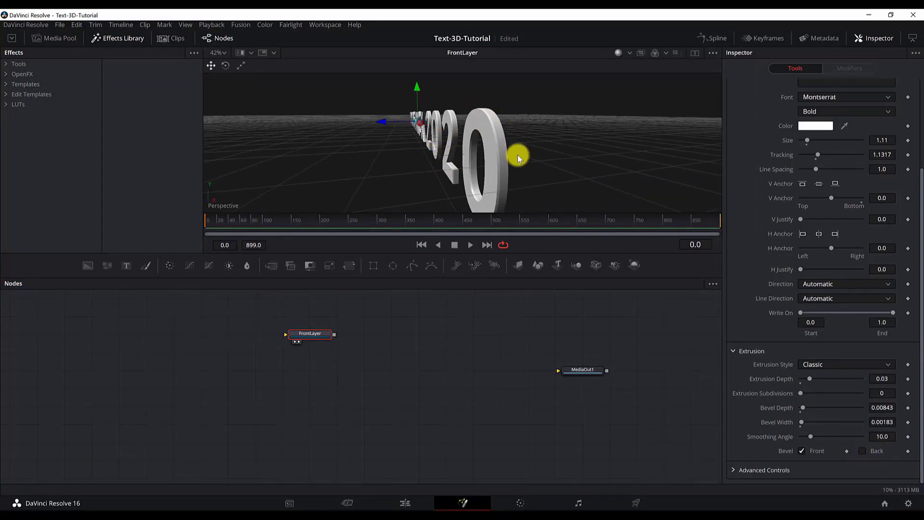
drag(508, 143, 399, 196)
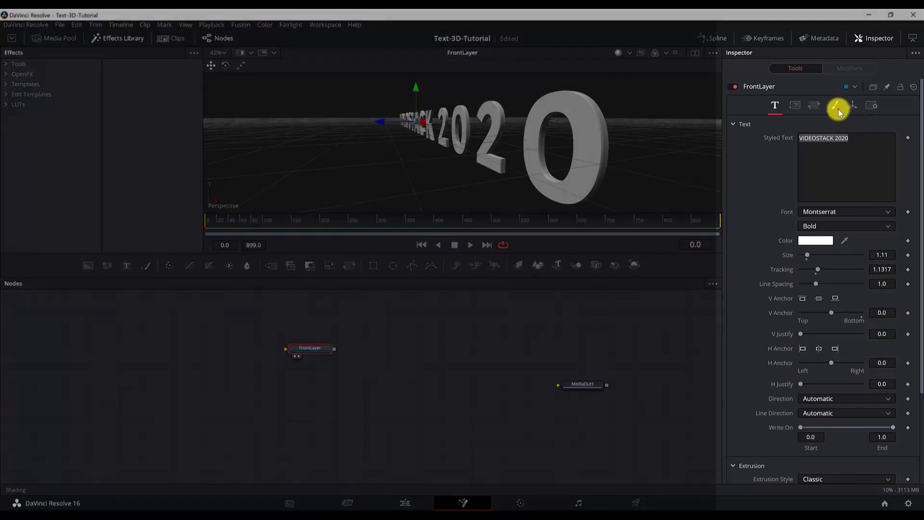
Add a Replace Material 3D node after FrontLayer and place it beneath that node.
click(839, 109)
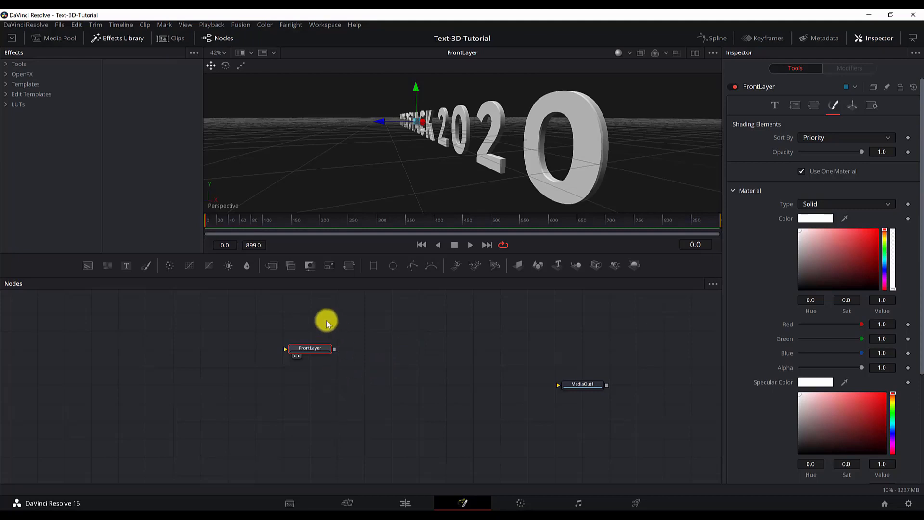
click(311, 350)
key(shift+space)
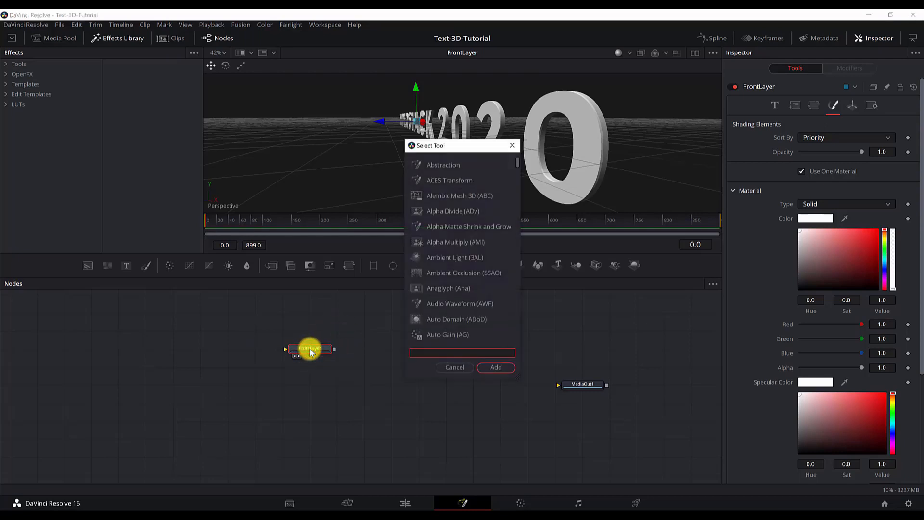
text(replace)
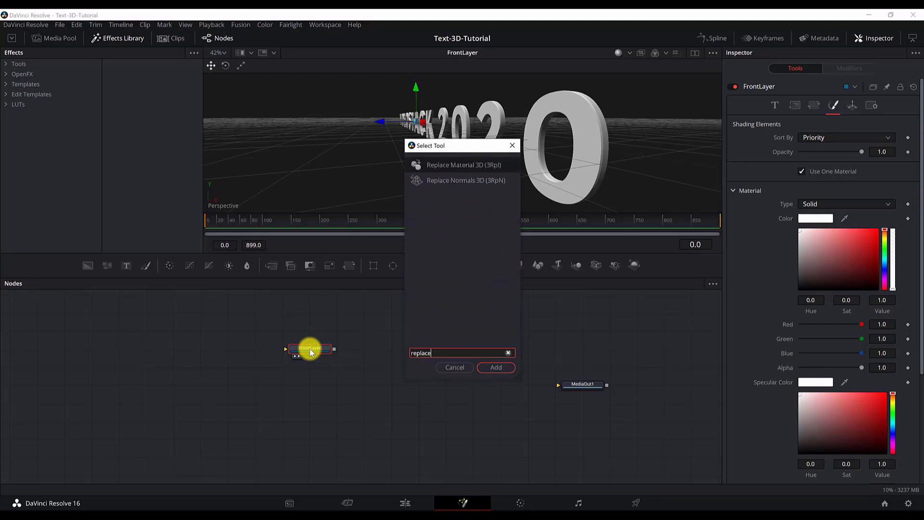
click(465, 166)
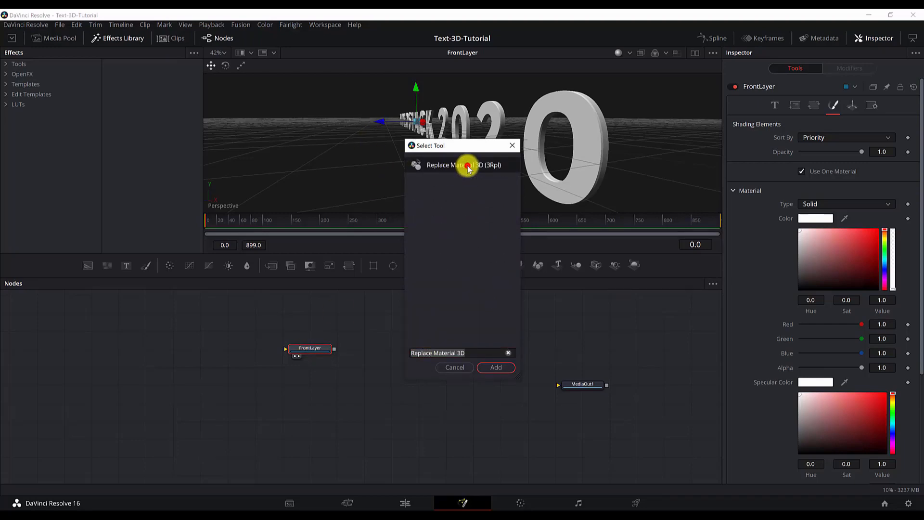
click(491, 370)
drag(356, 354, 294, 382)
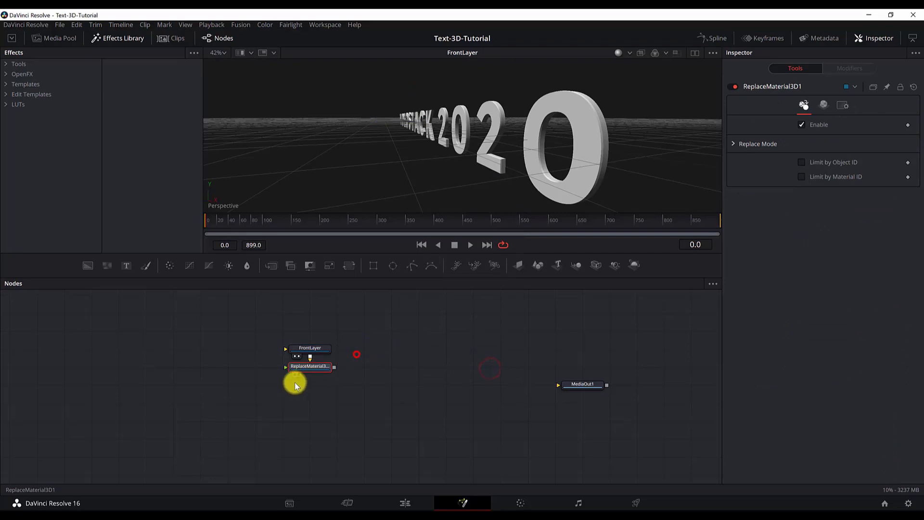
Space ReplaceMaterial3D1 further below FrontLayer and make free room beside the pair in the node graph.
drag(238, 321, 131, 364)
drag(202, 411, 486, 419)
drag(404, 382, 322, 364)
drag(345, 411, 491, 414)
click(261, 412)
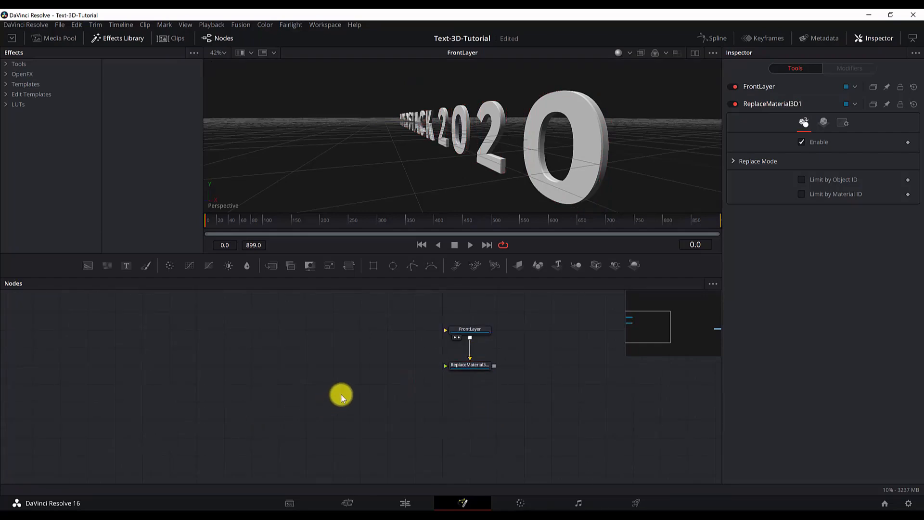
Bring the hdristudio image from the ReflectionMap bin into the node graph and rename its node ReflectionMap.
click(54, 42)
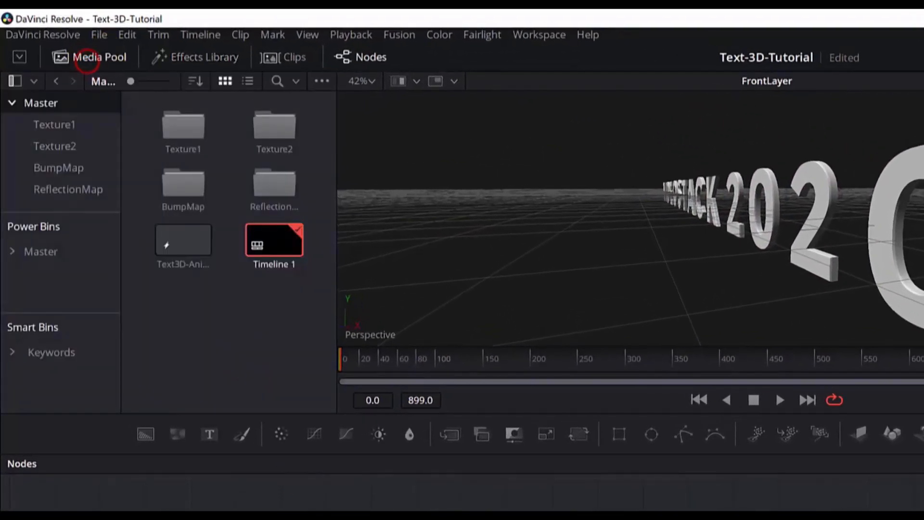
double_click(273, 193)
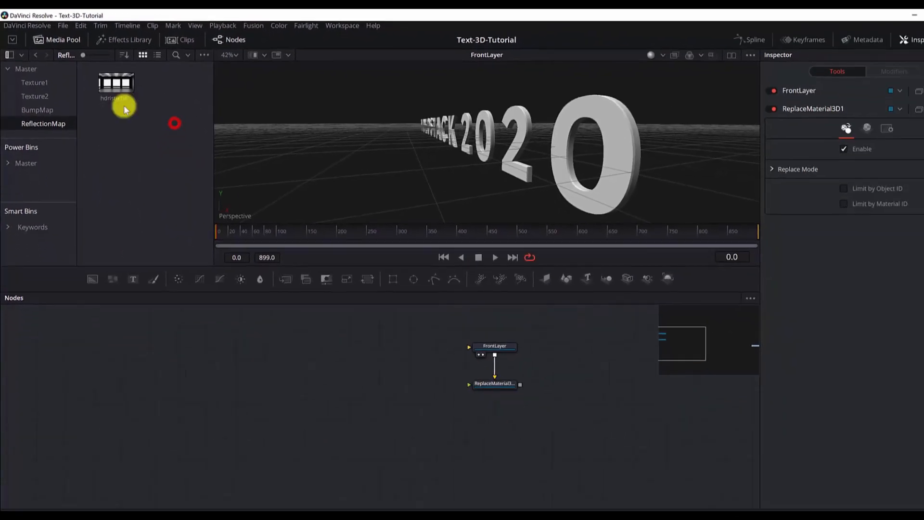
drag(110, 81, 139, 429)
key(F2)
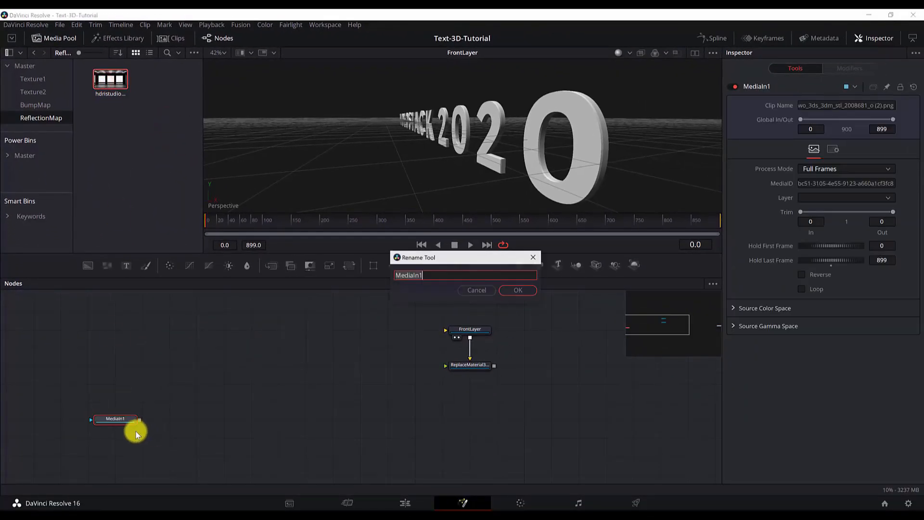
text(ReflectionMap)
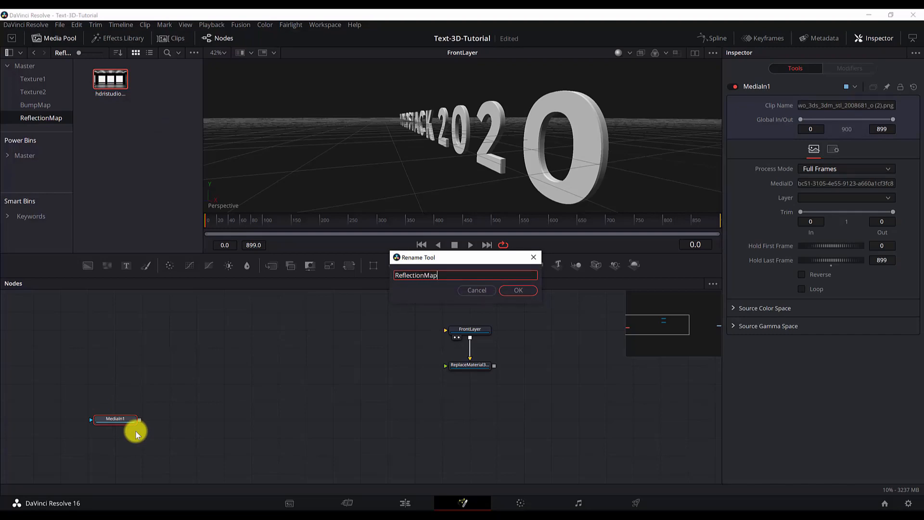
key(Return)
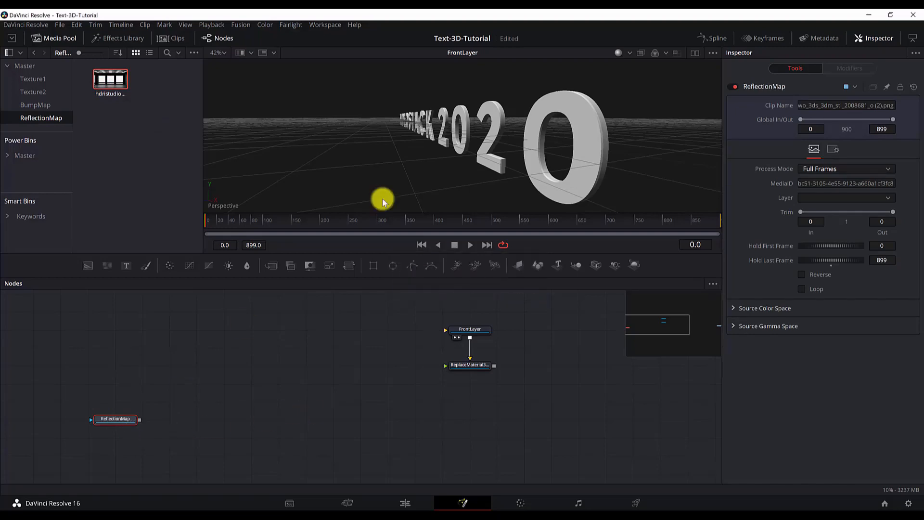
Enable the dual viewer and display the ReflectionMap image alongside the FrontLayer view.
click(693, 58)
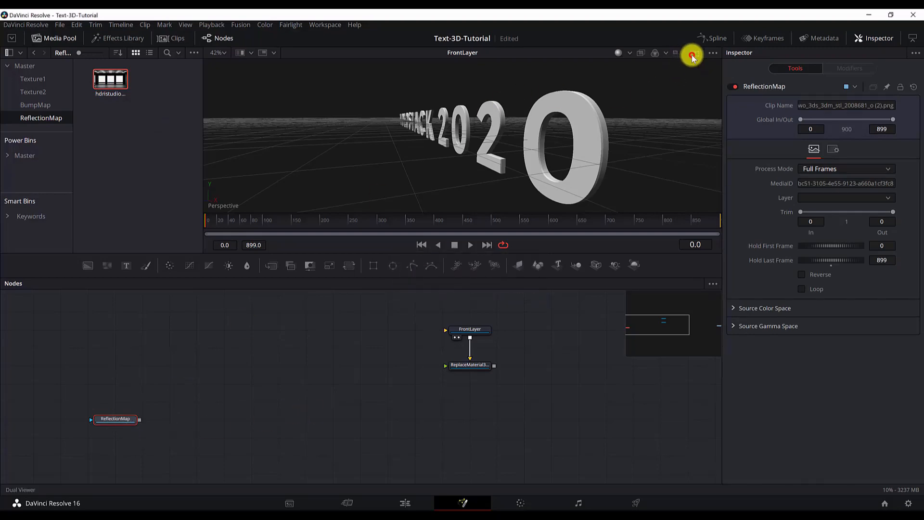
drag(130, 427, 268, 202)
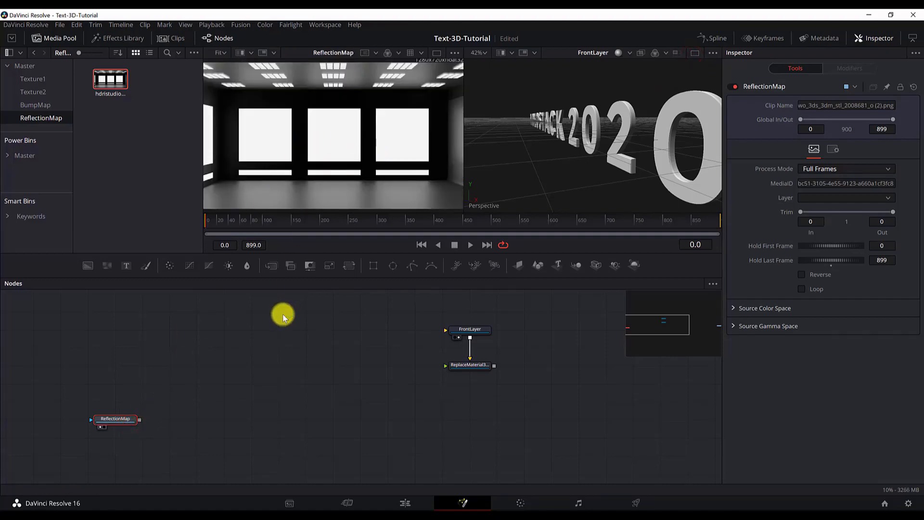
drag(258, 388, 291, 372)
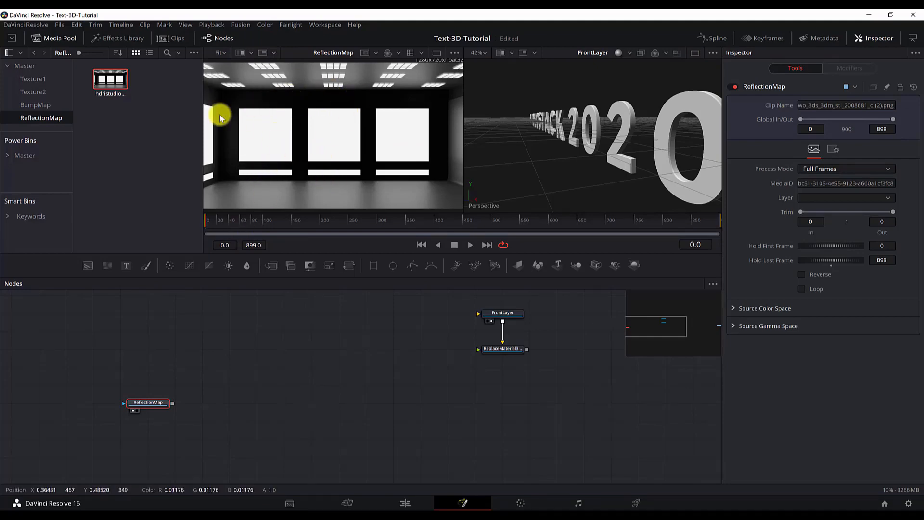
Add the Dirt_001_basecolor.jpg image from the Texture1 bin as a node named Texture1 and show it in the second viewer.
click(36, 79)
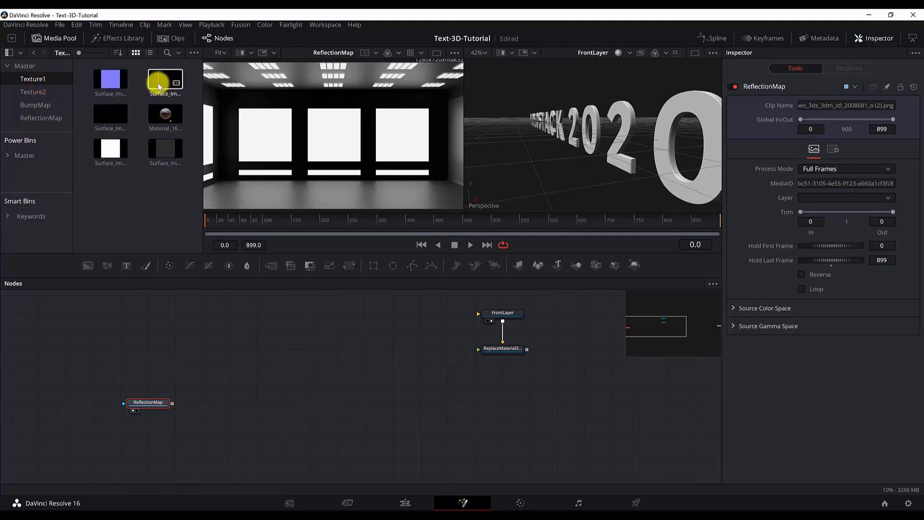
drag(158, 86, 289, 356)
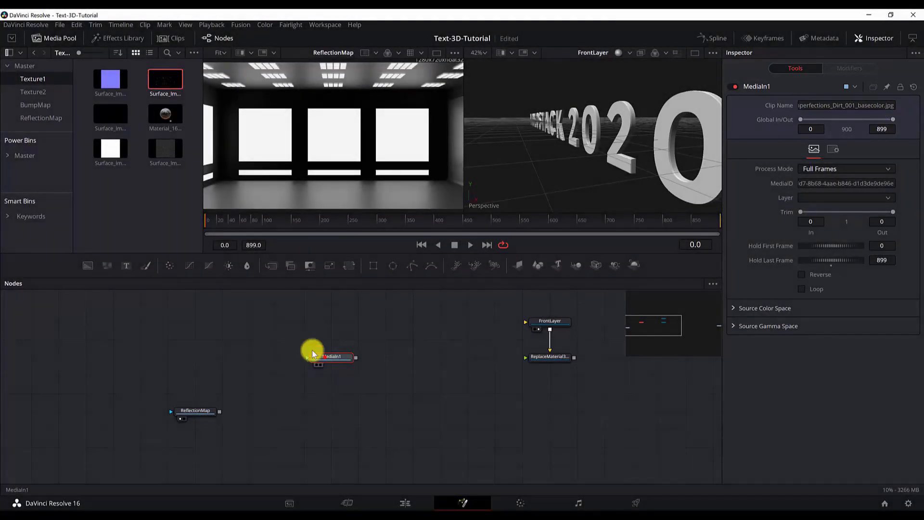
drag(310, 357, 288, 339)
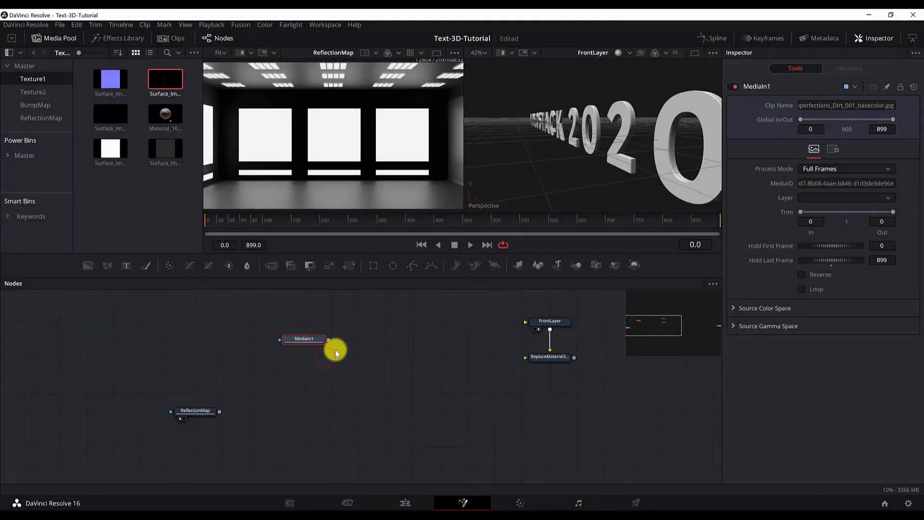
key(F2)
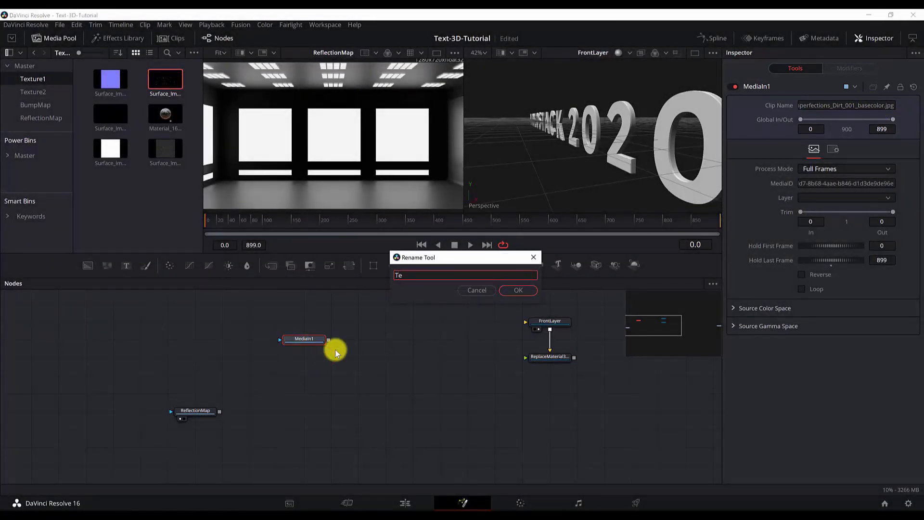
text(Texture1)
key(Return)
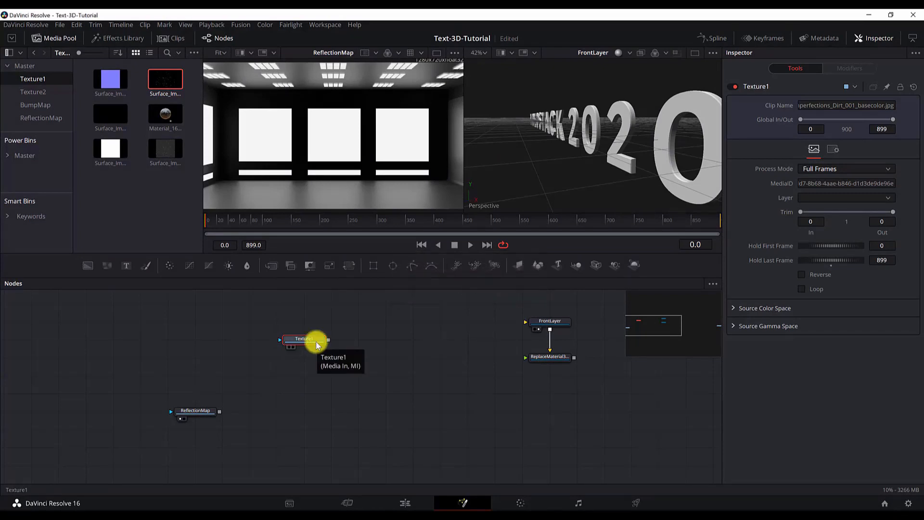
key(2)
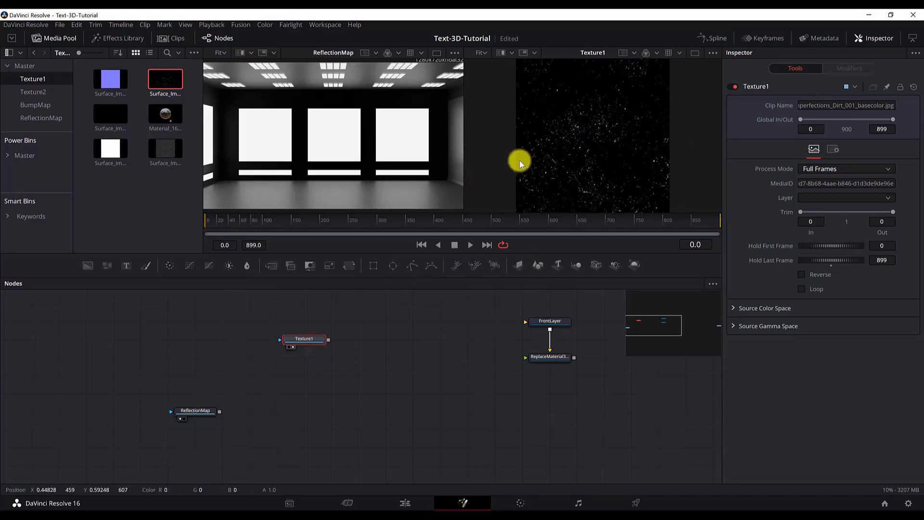
Add a Transform node after Texture1 and place it directly beneath that node.
click(308, 341)
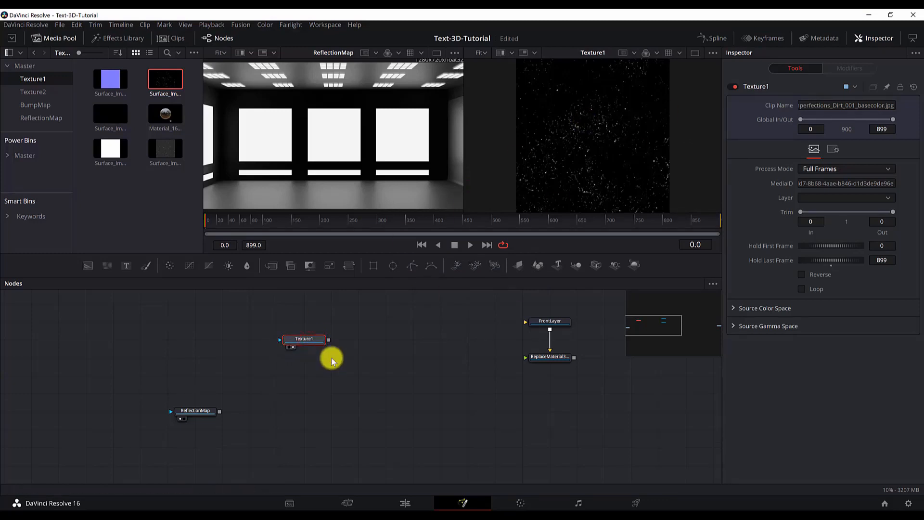
key(shift+space)
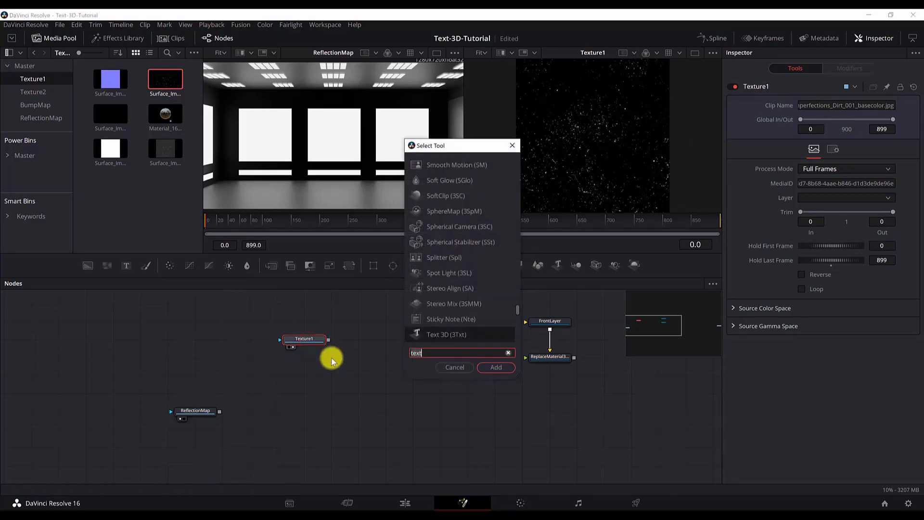
text(trans)
key(Return)
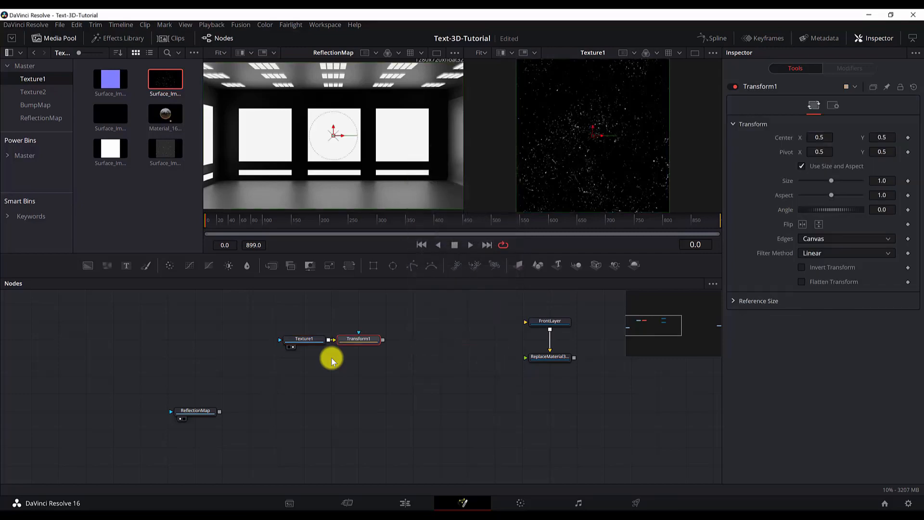
drag(352, 342, 295, 358)
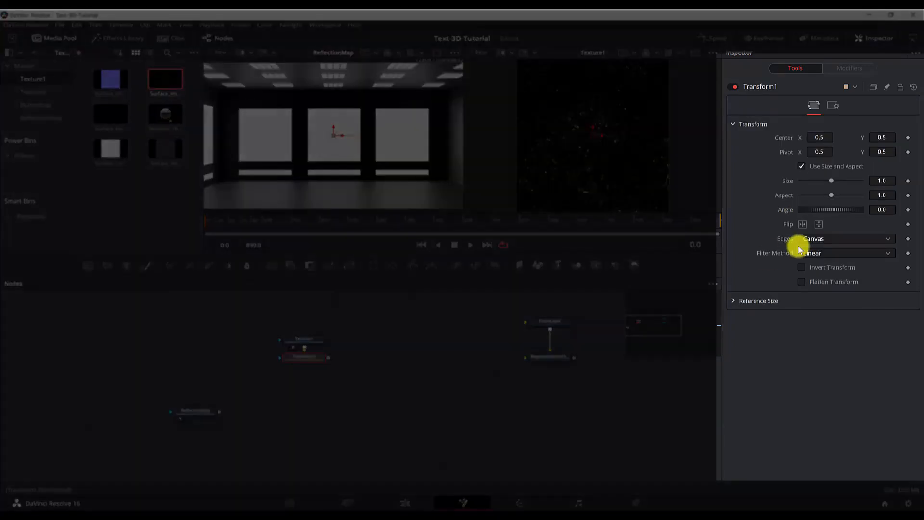
Set Transform1's size to 0.56 and its edges to Mirror.
click(882, 177)
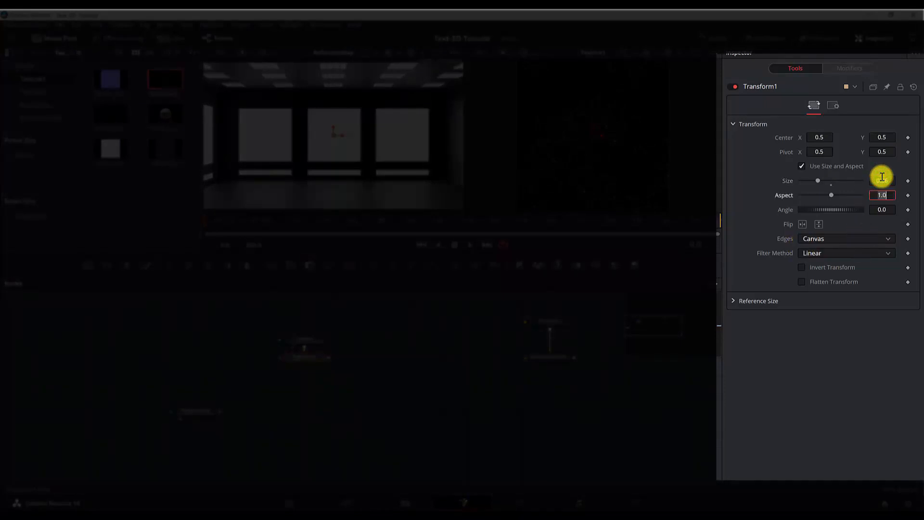
click(831, 241)
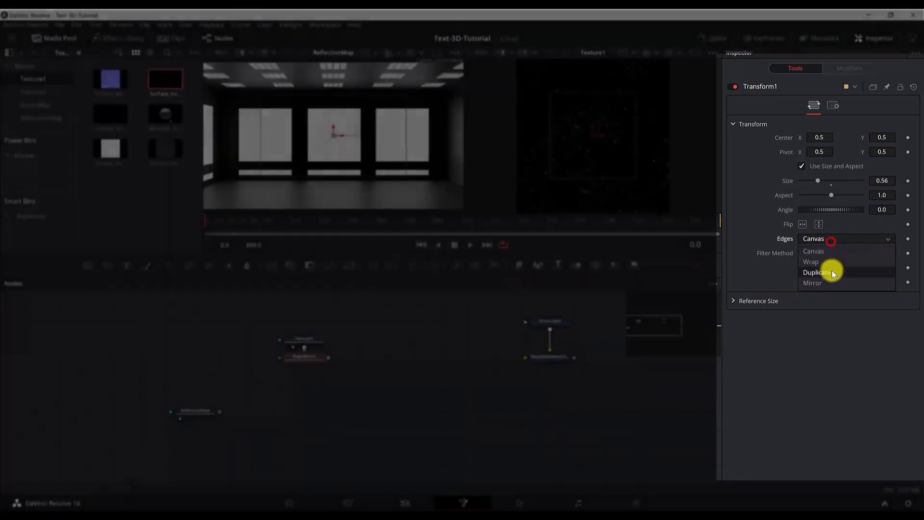
click(827, 283)
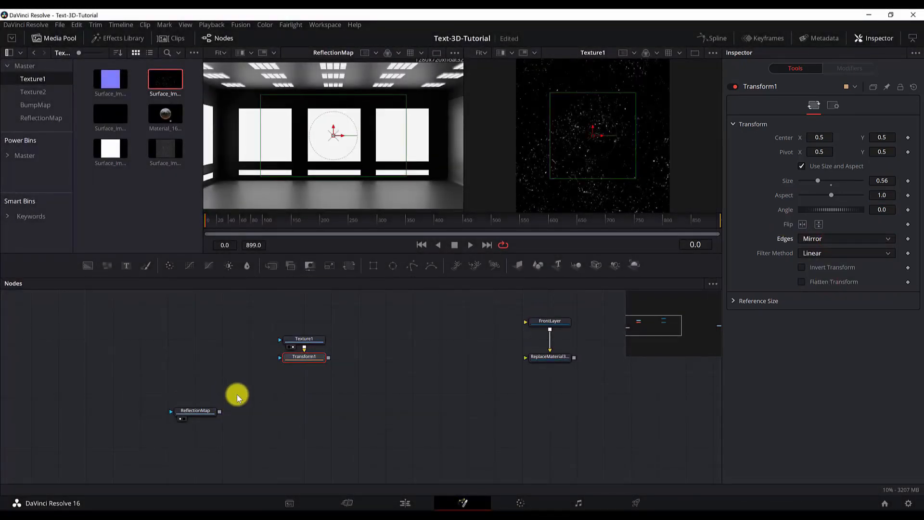
Add a Channel Booleans node after ReflectionMap, placing it beneath Transform1 with ReflectionMap close beside it.
click(183, 389)
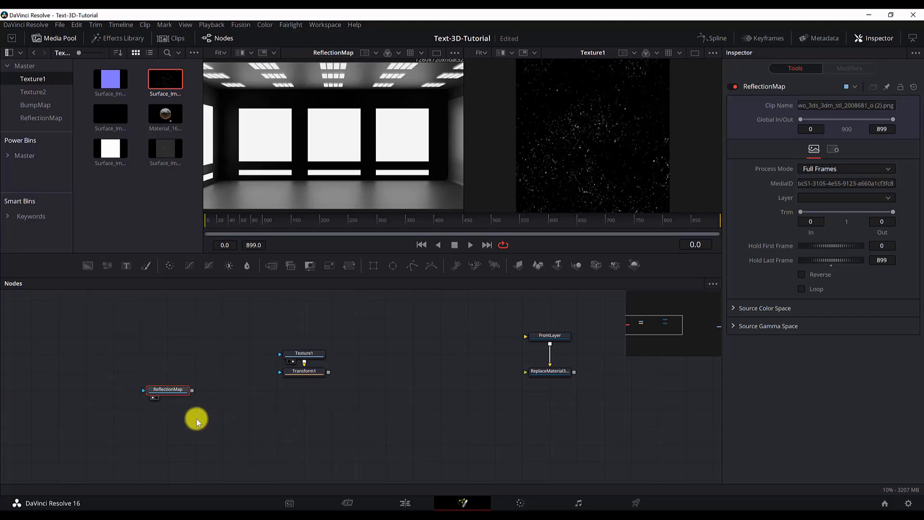
key(shift+space)
text(chann)
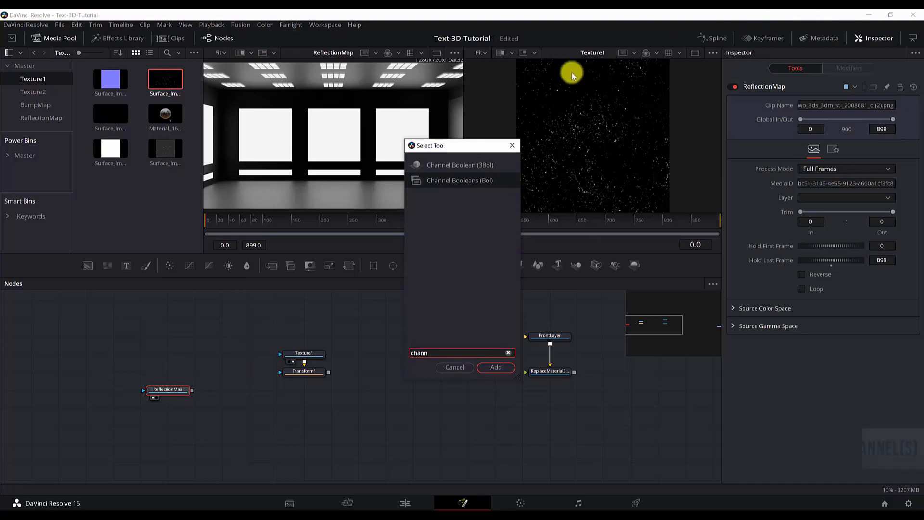
click(472, 181)
click(489, 368)
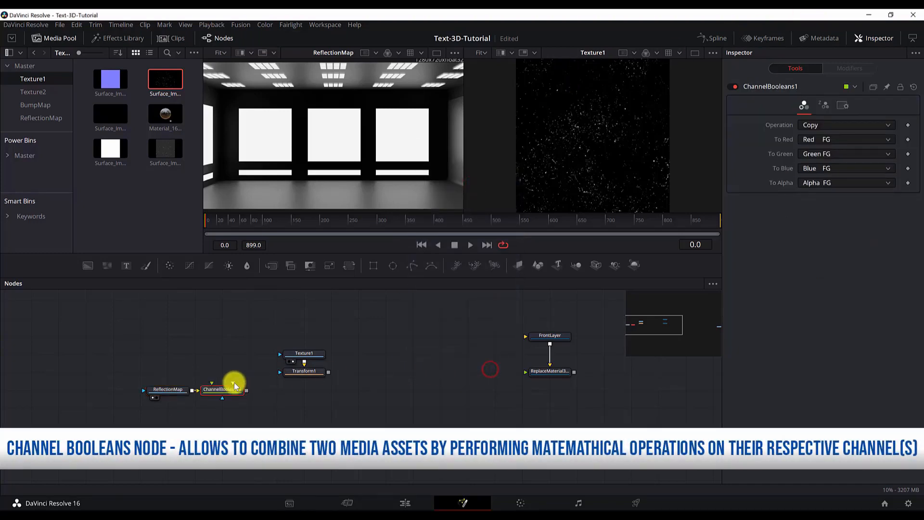
drag(224, 391, 304, 396)
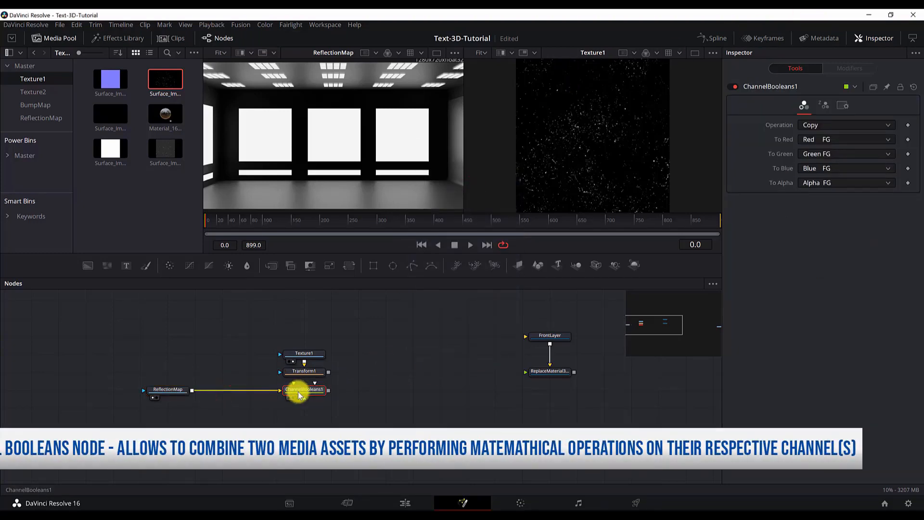
drag(162, 395, 220, 390)
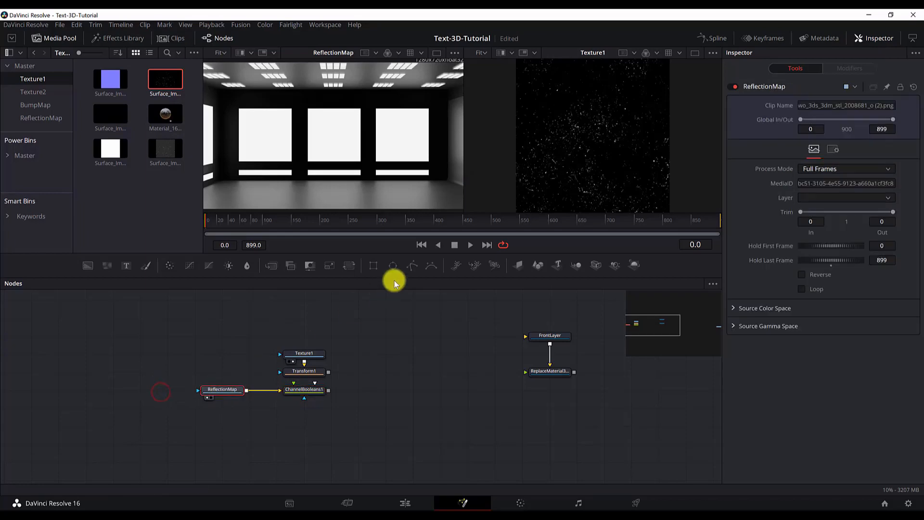
Set the ChannelBooleans1 operation to Signed Add and move it with ReflectionMap further below Transform1.
click(315, 394)
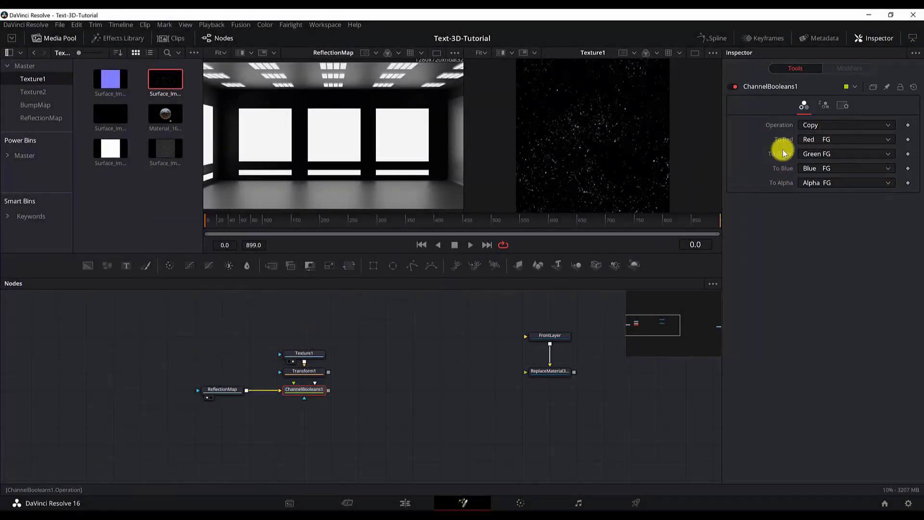
click(825, 126)
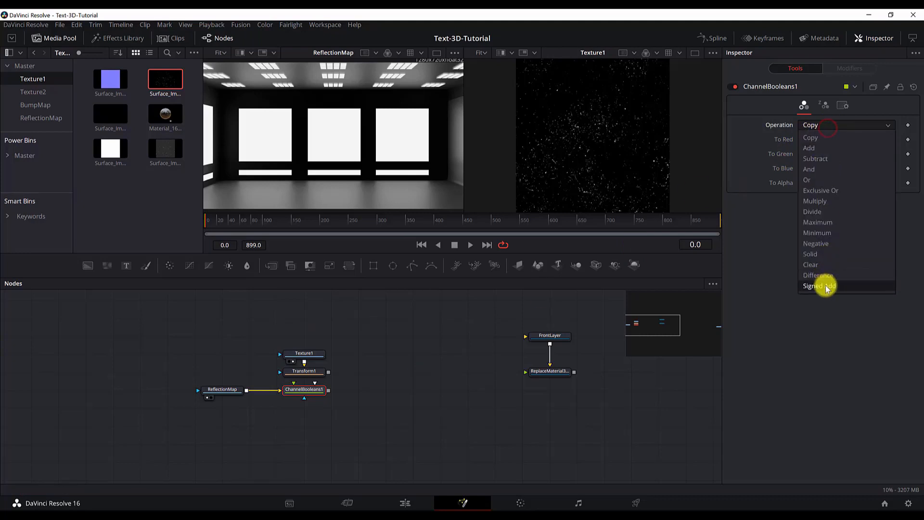
click(826, 286)
drag(308, 391, 308, 410)
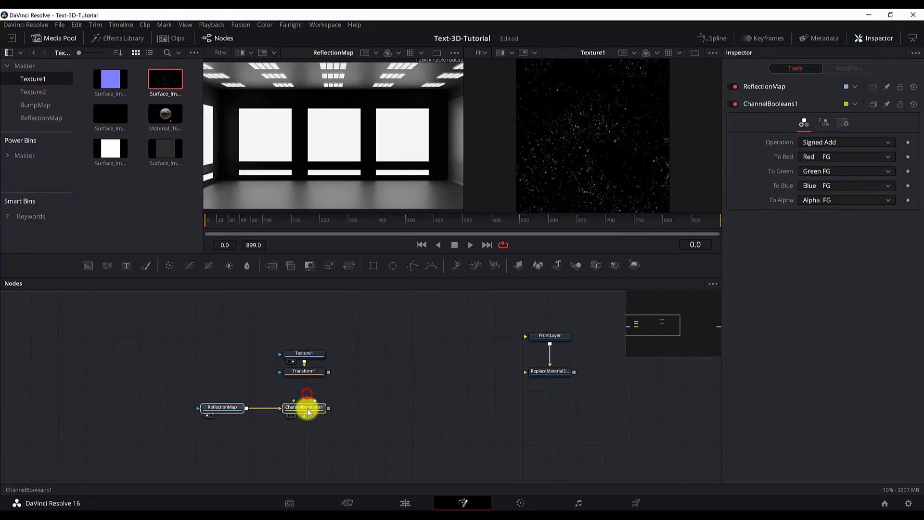
Connect Transform1 to the foreground input of ChannelBooleans1 and view ChannelBooleans1 in the first viewer.
drag(328, 371, 304, 410)
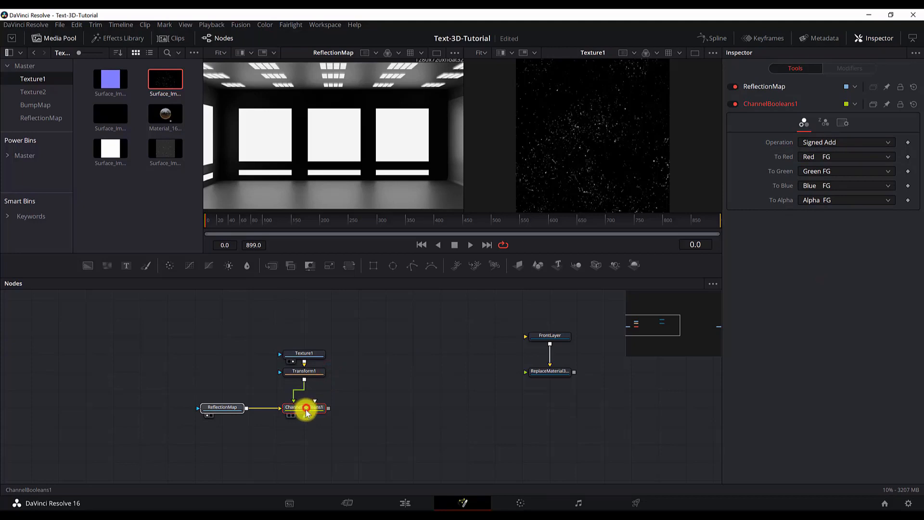
key(1)
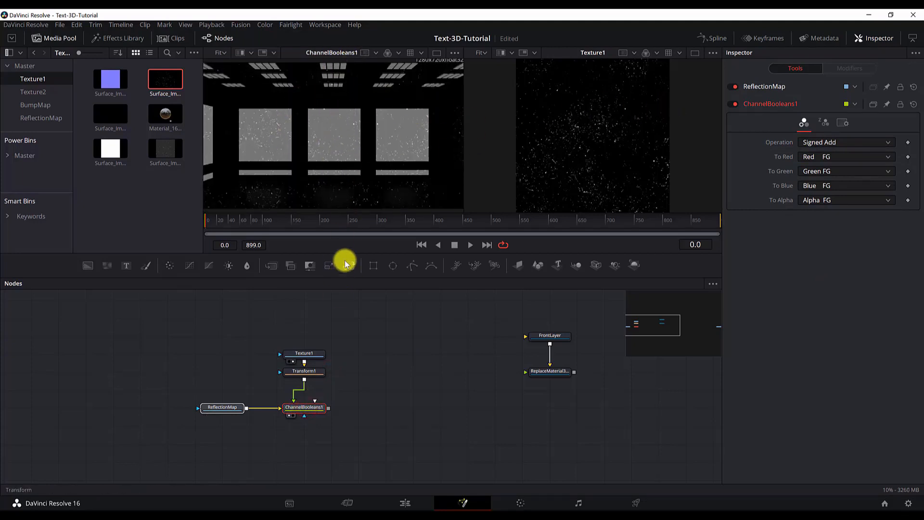
Move Texture1 and Transform1 up to make room and insert a Letterbox node between Transform1 and ChannelBooleans1.
mouse_move(299, 344)
mouse_down()
mouse_move(315, 375)
mouse_move(313, 354)
mouse_up()
click(313, 355)
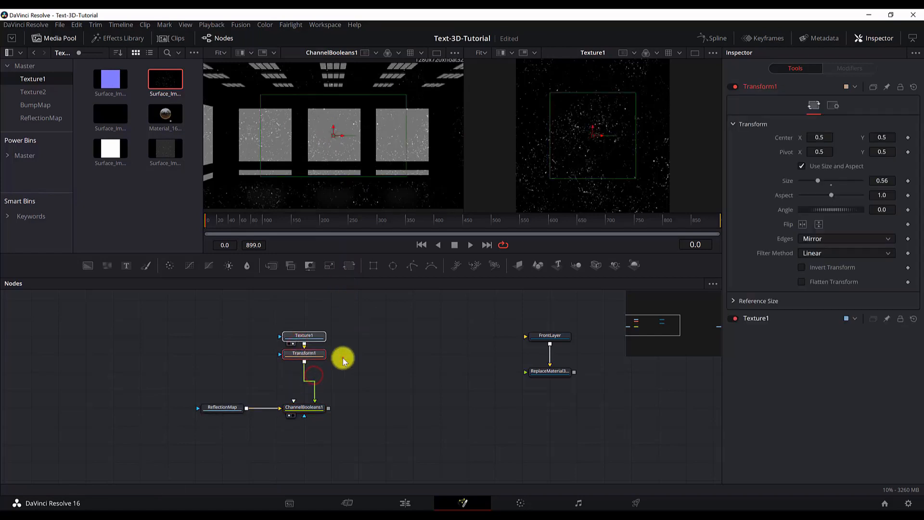
click(301, 334)
click(318, 356)
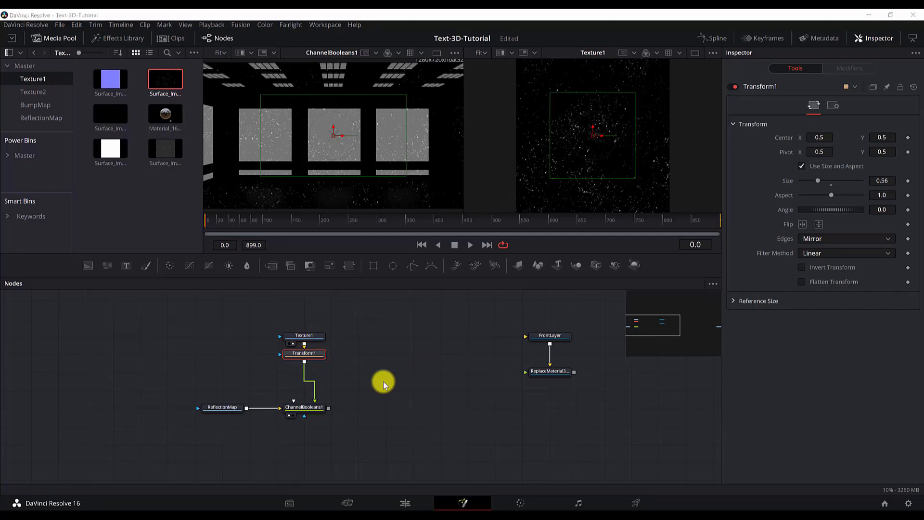
key(shift+space)
text(lett)
key(Return)
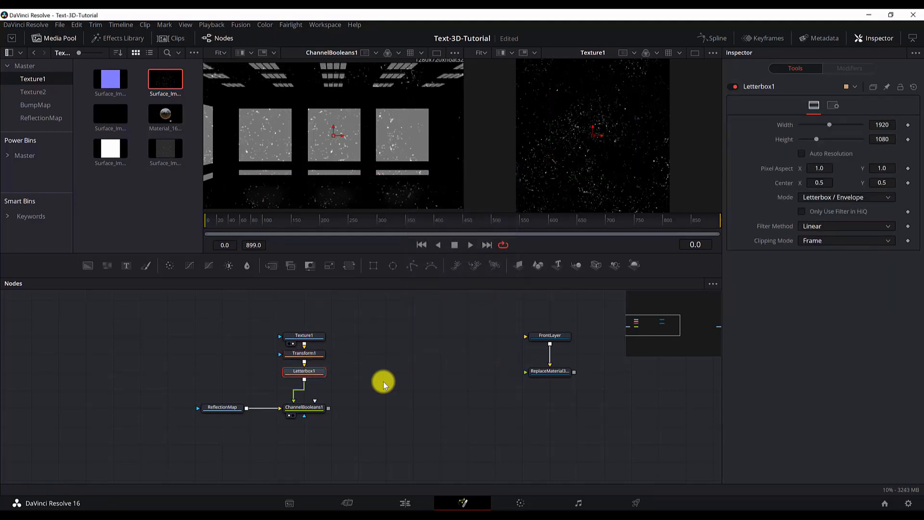
Toggle the Letterbox1 node off and on to compare its effect on the combined image, leaving it enabled.
key(ctrl+p)
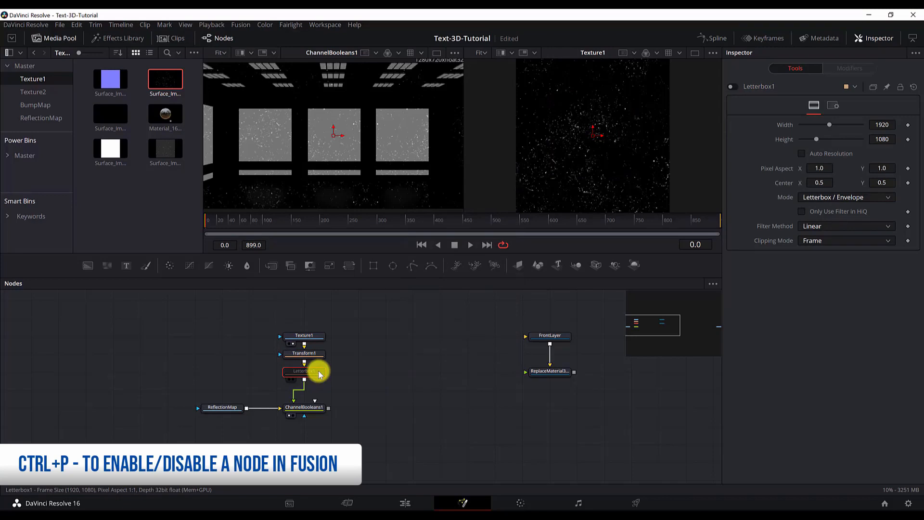
key(ctrl+p)
key(ctrl+p)
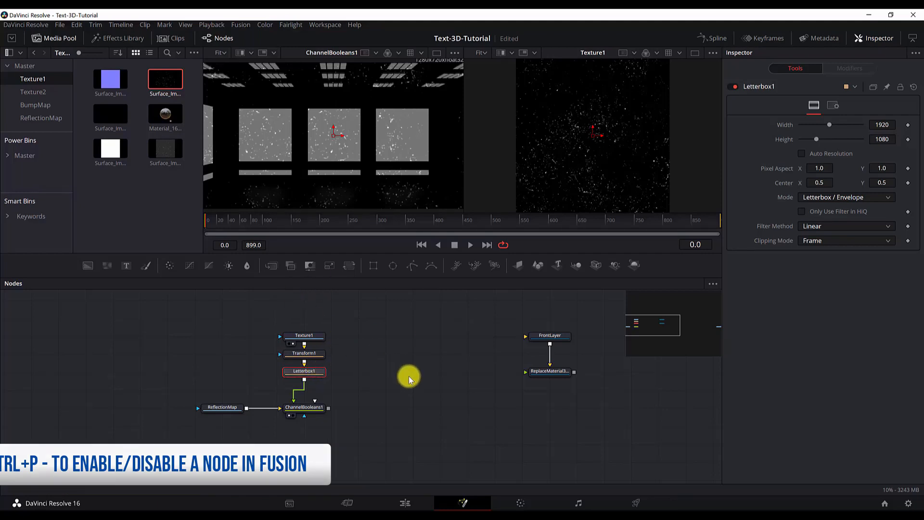
Move the Texture1, Transform1, Letterbox1, ReflectionMap and ChannelBooleans1 nodes together further away from FrontLayer.
drag(411, 380, 255, 327)
drag(168, 312, 229, 406)
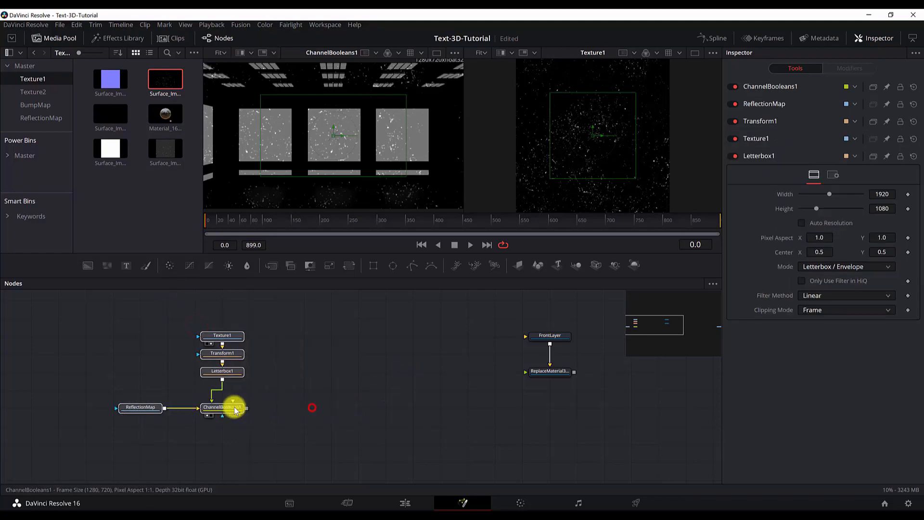
mouse_move(370, 403)
mouse_down()
mouse_move(413, 398)
mouse_move(345, 400)
mouse_move(385, 394)
mouse_up()
Duplicate the Texture1, Transform1, Letterbox1 and ChannelBooleans1 nodes beside the originals and delete the copied texture node.
drag(343, 309, 220, 427)
key(ctrl+c)
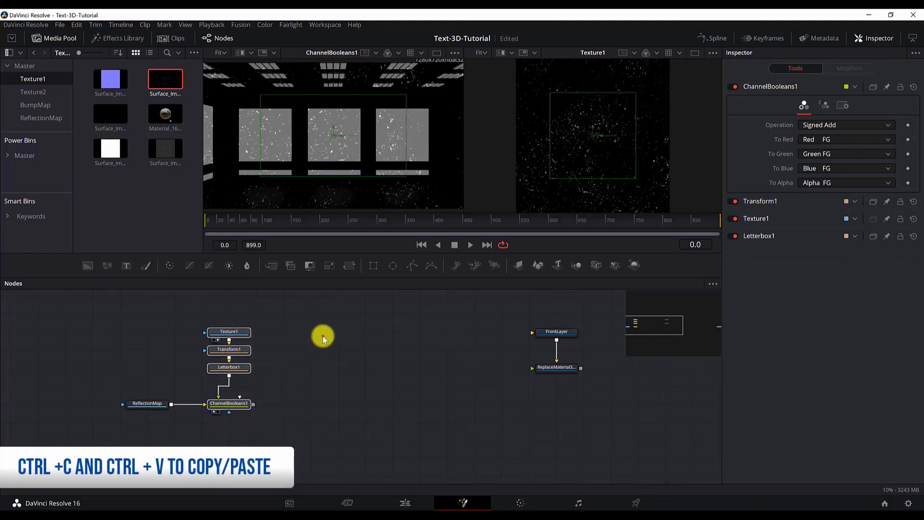
key(ctrl+v)
scroll(327, 336, up, 3)
drag(321, 305, 322, 378)
scroll(397, 405, down, 1)
click(310, 362)
key(Delete)
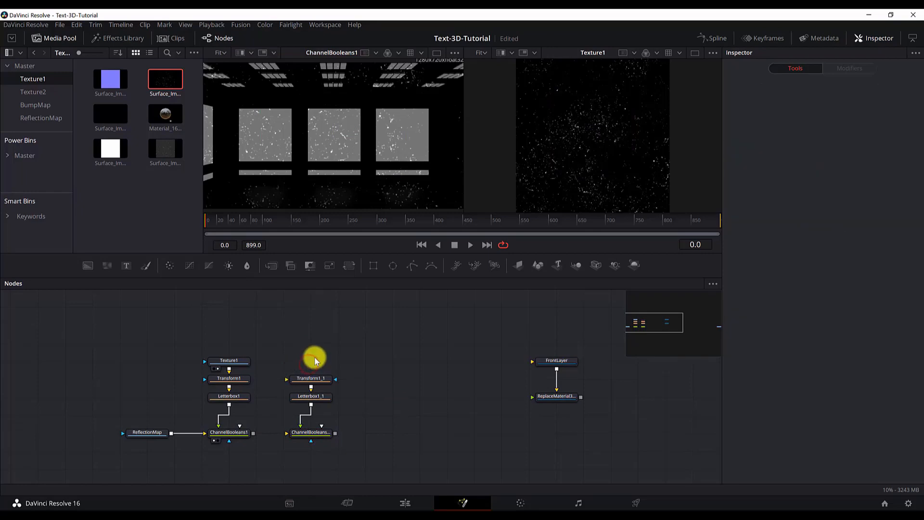
Add Scratches_001_basecolor.jpg from the Texture2 bin as the input of Transform1_1 and rename its node Texture2.
click(53, 91)
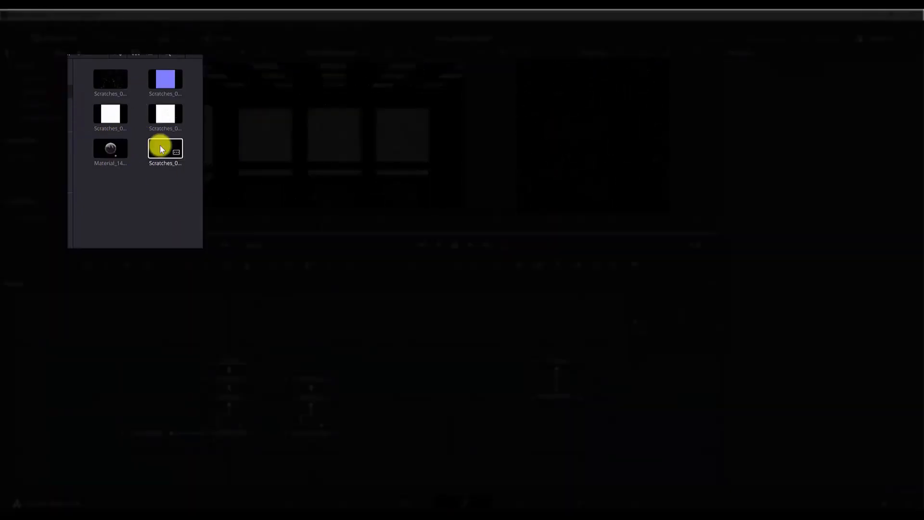
drag(118, 82, 304, 351)
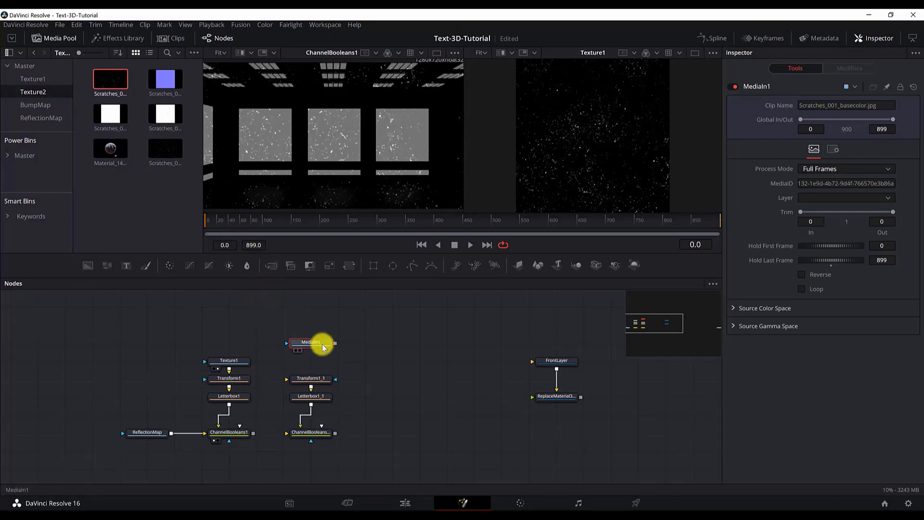
drag(321, 344, 322, 359)
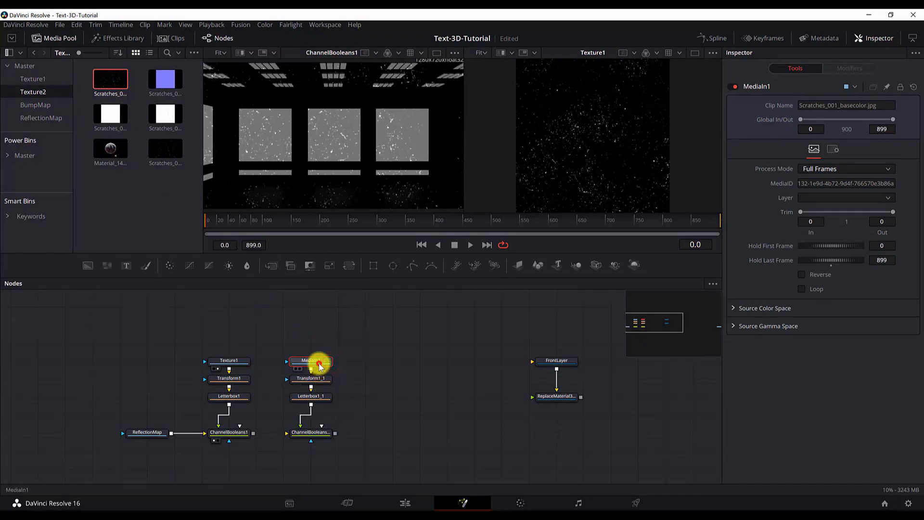
key(F2)
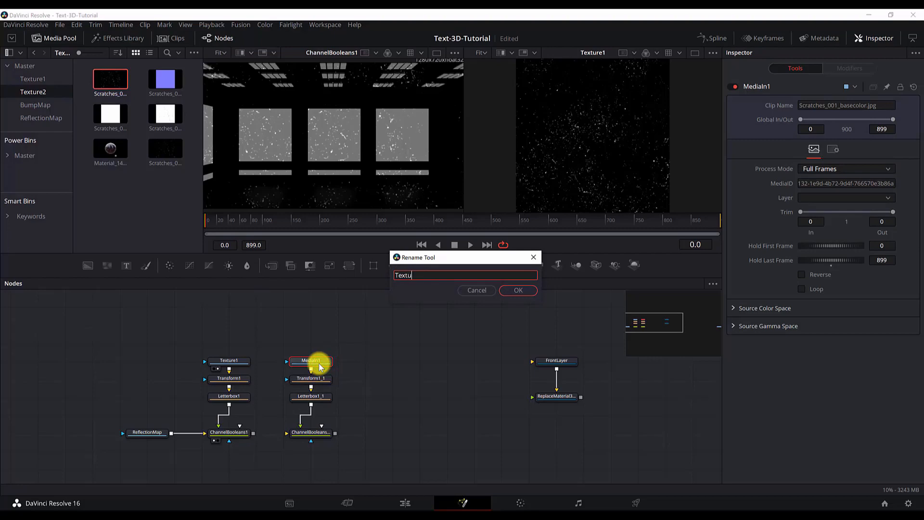
key(Return)
Reduce the size of Transform1_1 so the scratch pattern repeats at a smaller scale.
click(313, 377)
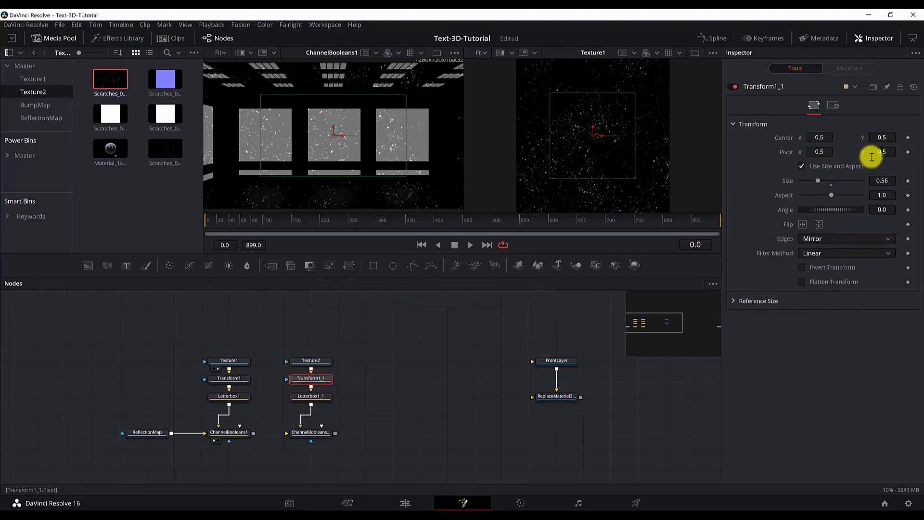
drag(882, 181, 873, 181)
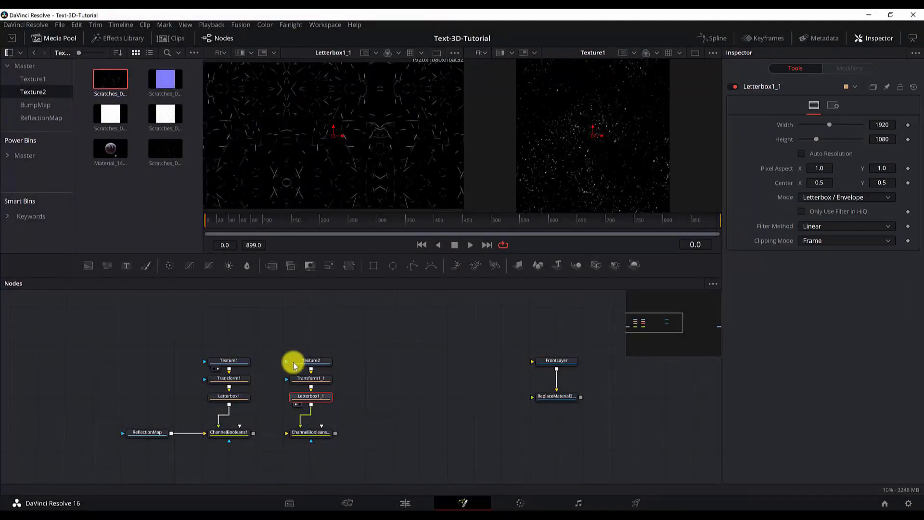
Connect ChannelBooleans1 to the background input of ChannelBooleans1_1 and view ChannelBooleans1_1 in the first viewer.
click(224, 468)
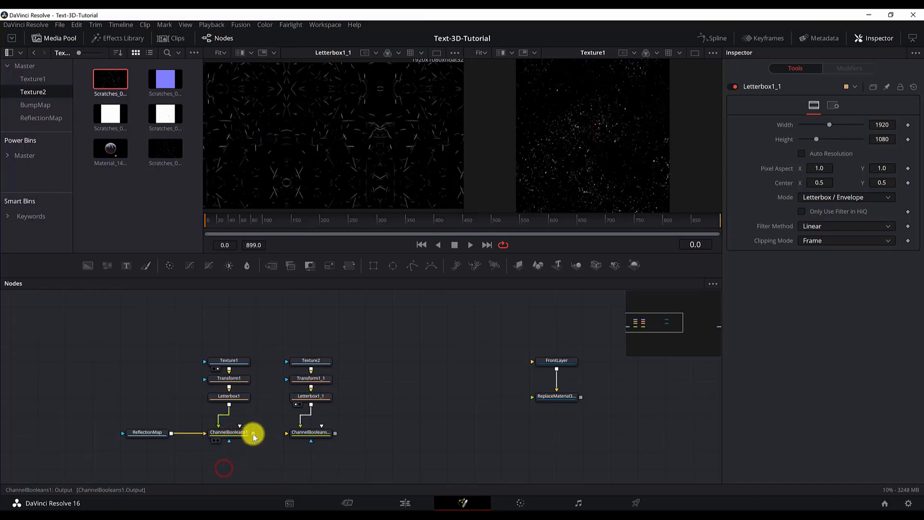
drag(254, 437, 321, 439)
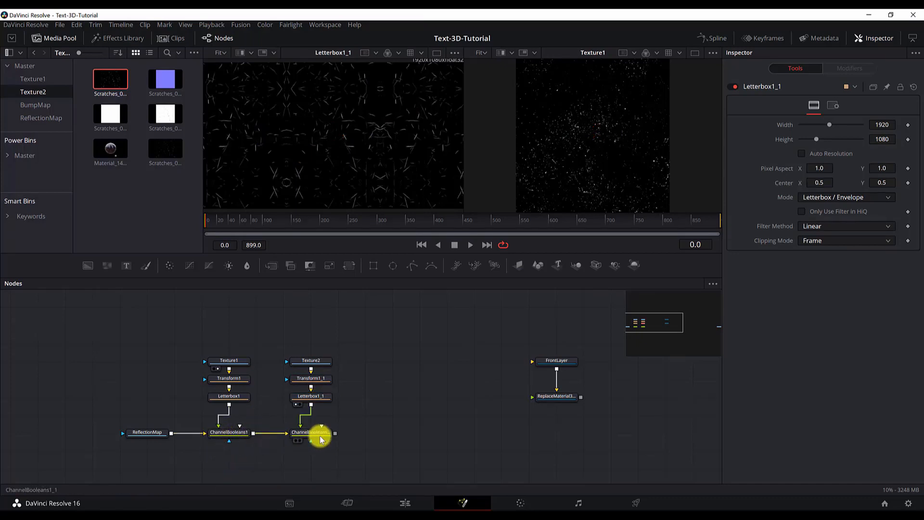
click(321, 438)
key(1)
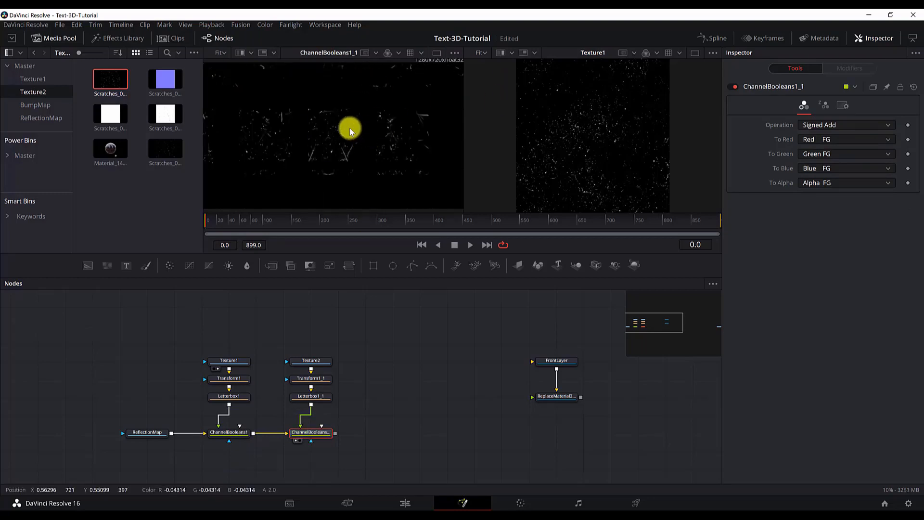
Set the ChannelBooleans1_1 operation to Maximum.
click(316, 434)
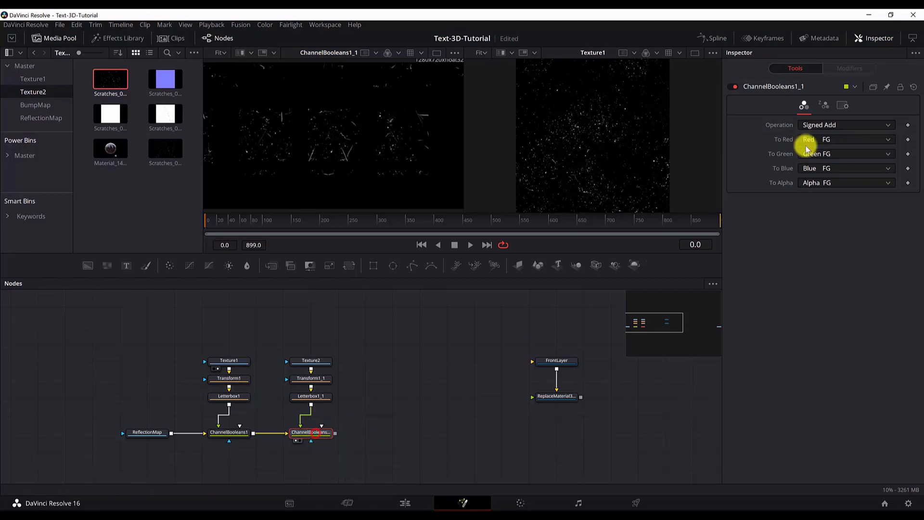
click(824, 126)
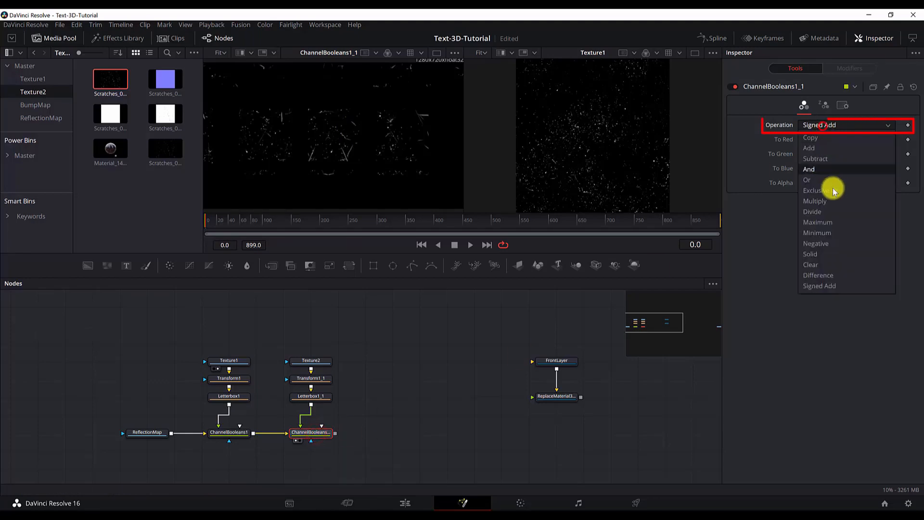
click(826, 220)
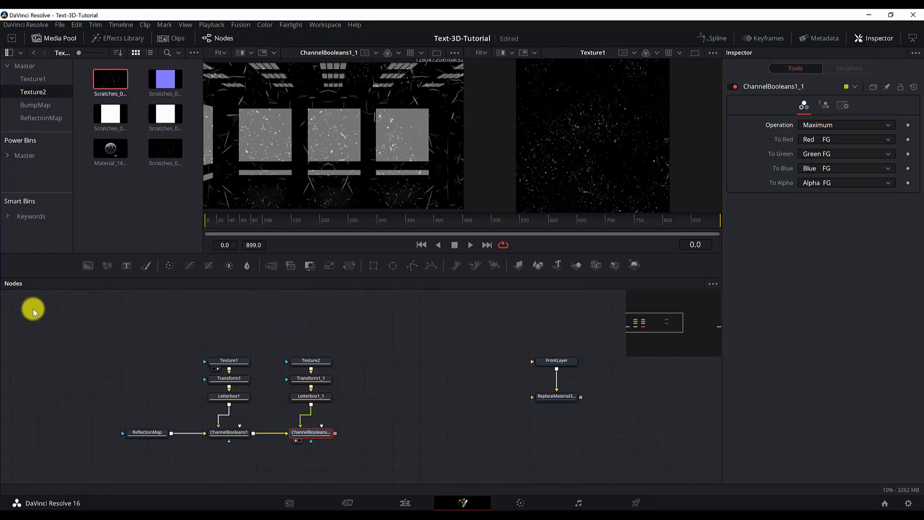
Move the whole ReflectionMap, Texture1 and Texture2 node group further away from FrontLayer, making ChannelBooleans1_1 the active node.
drag(33, 311, 385, 465)
drag(310, 432, 219, 395)
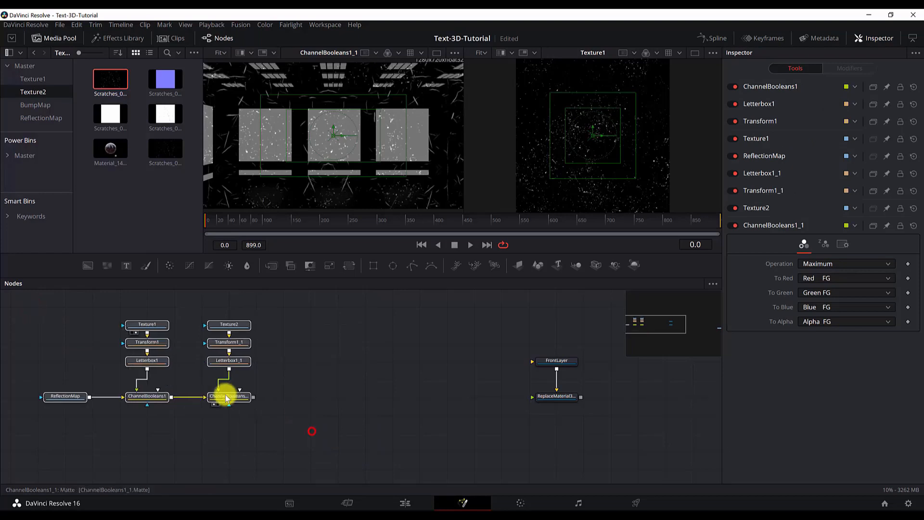
click(215, 398)
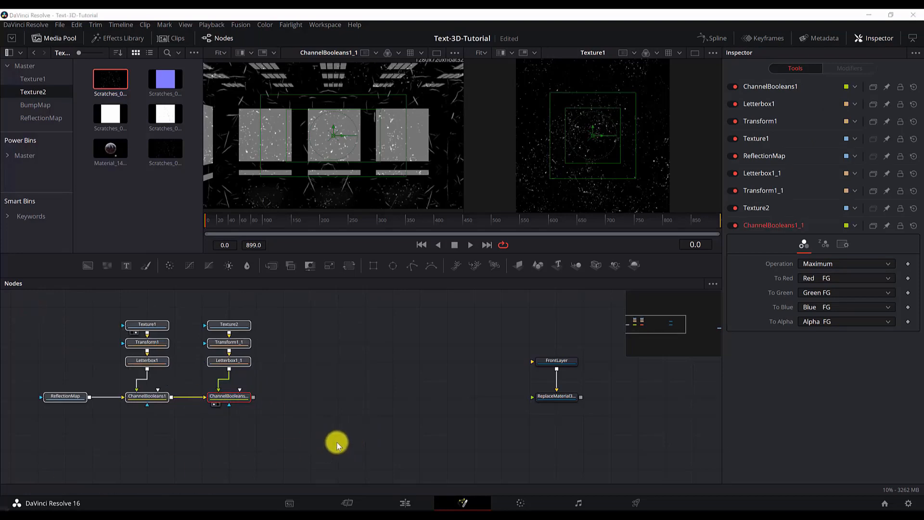
Add a SphereMap node after ChannelBooleans1_1, place it in line beside that node and view it in the first viewer.
click(349, 423)
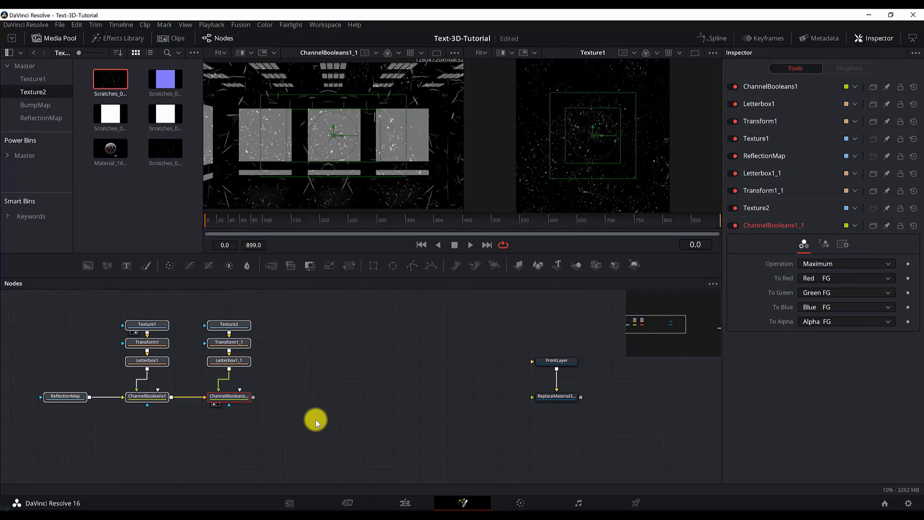
click(284, 410)
key(shift+space)
text(lett)
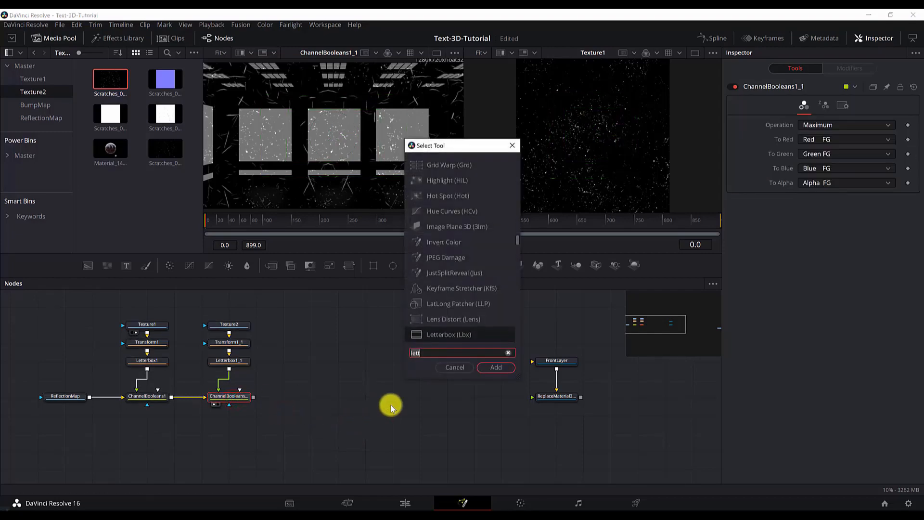
text(sphe)
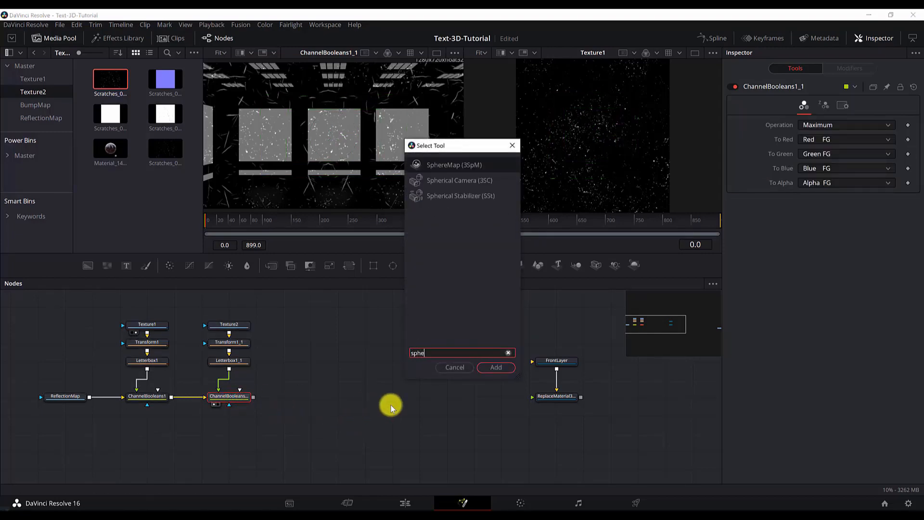
key(Return)
drag(229, 413, 322, 398)
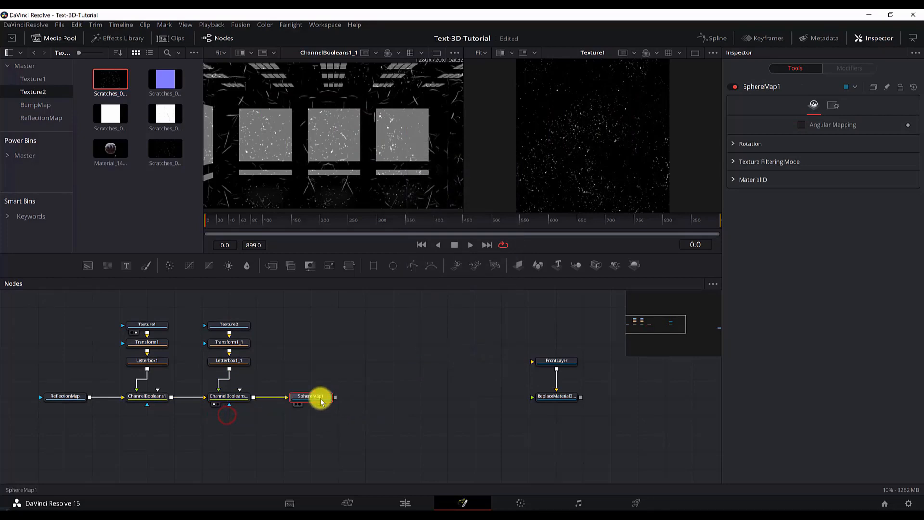
key(1)
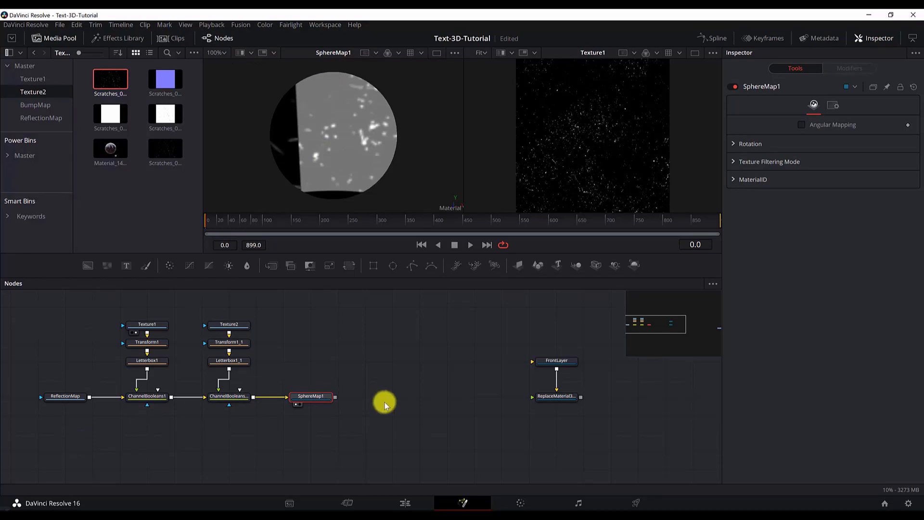
Set SphereMap1's X rotation to -52.2.
click(733, 143)
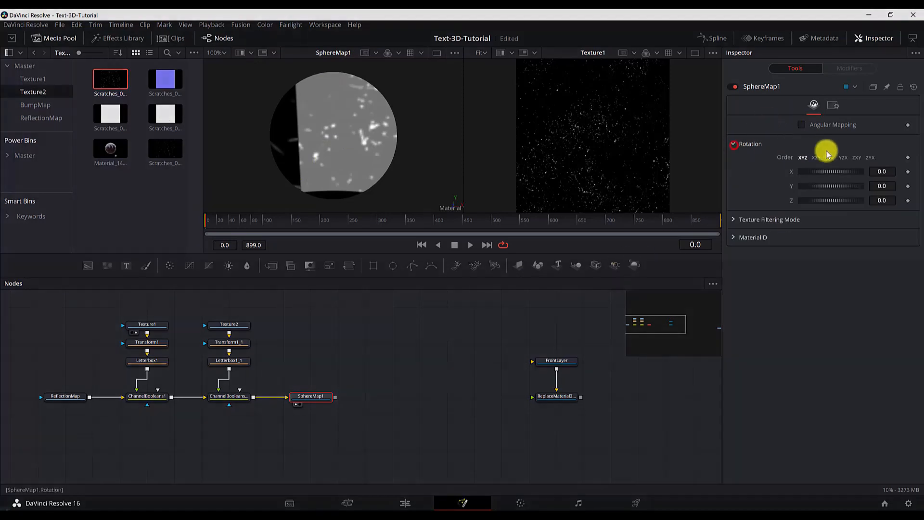
click(884, 174)
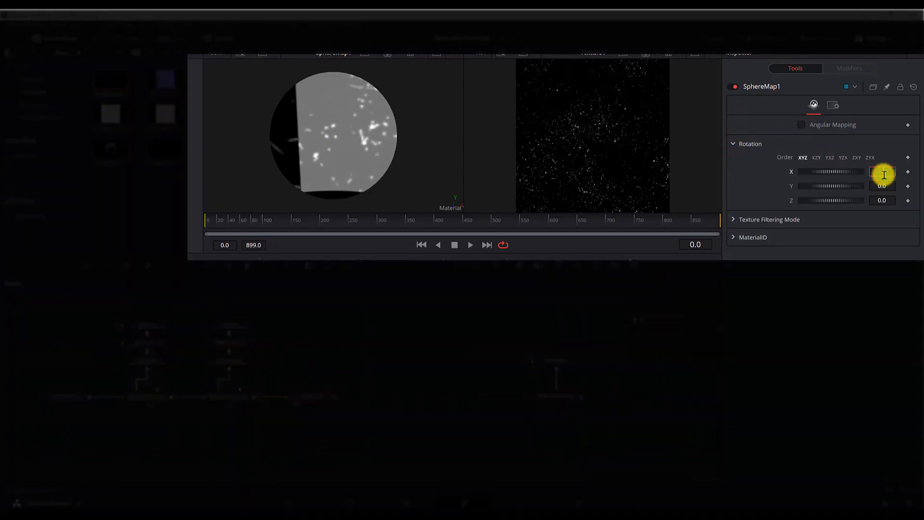
text(-52.2)
key(Tab)
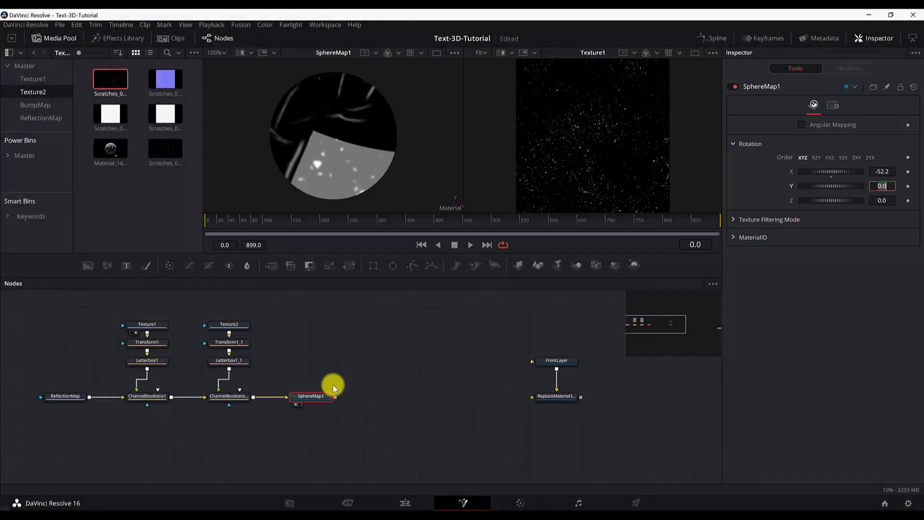
click(389, 416)
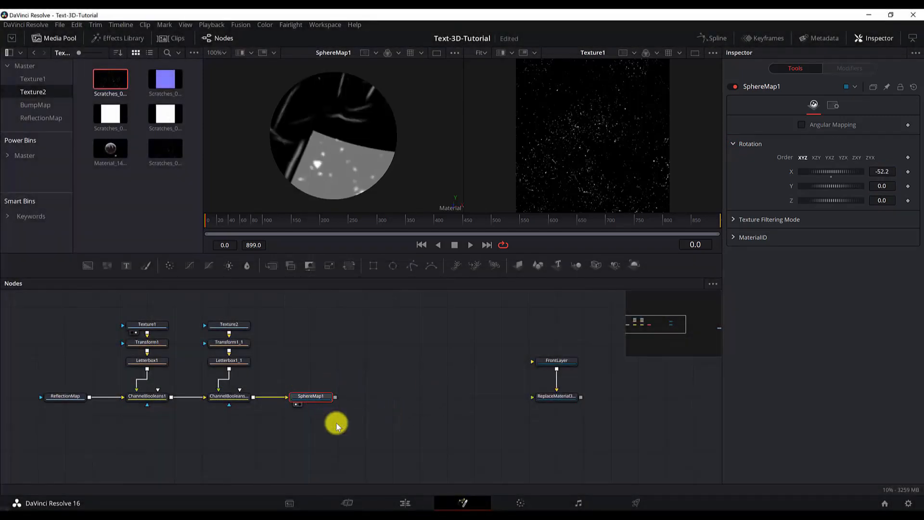
Add a Reflect node after SphereMap1.
click(316, 399)
key(shift+space)
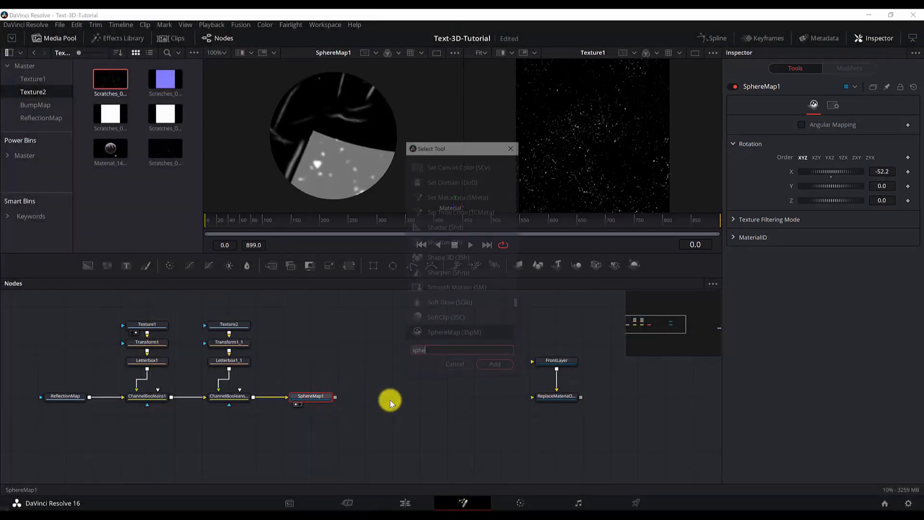
text(refl)
key(Return)
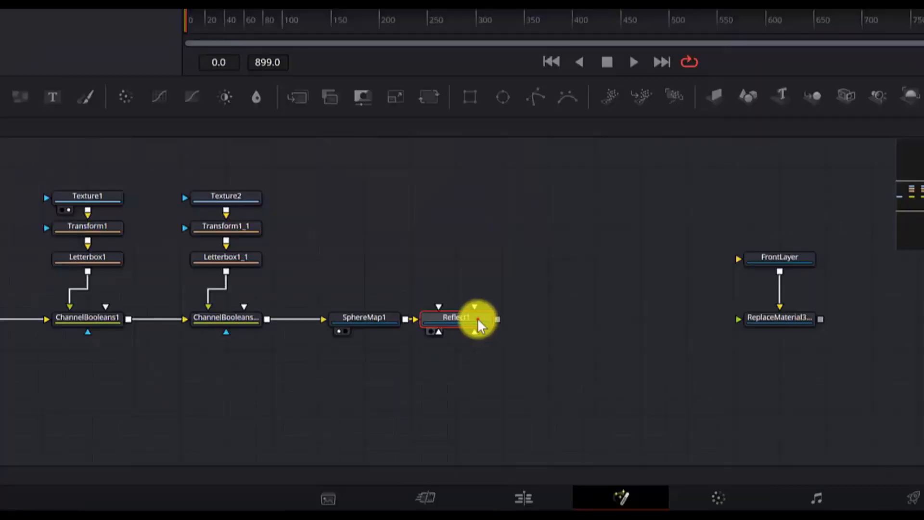
Move Reflect1 further along from SphereMap1, connect SphereMap1 to its Reflection Color Material input and rotate the material preview.
click(360, 396)
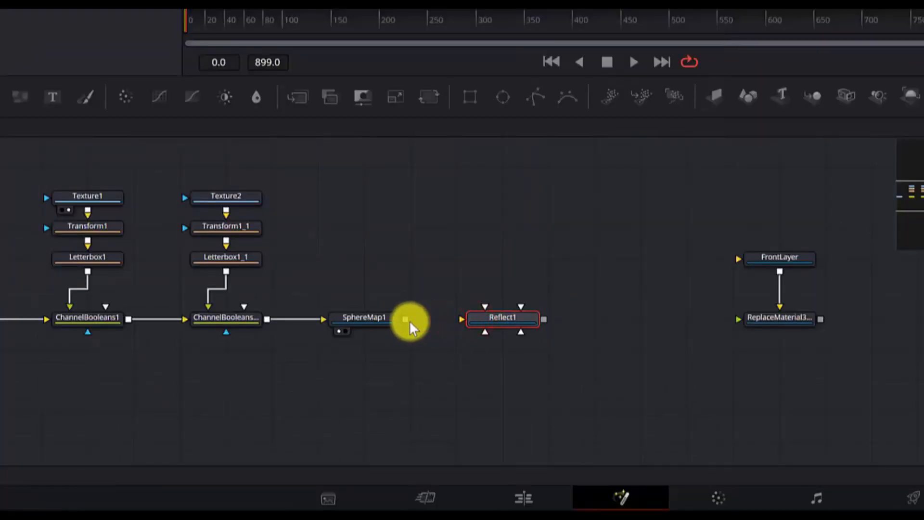
drag(403, 319, 526, 320)
click(554, 346)
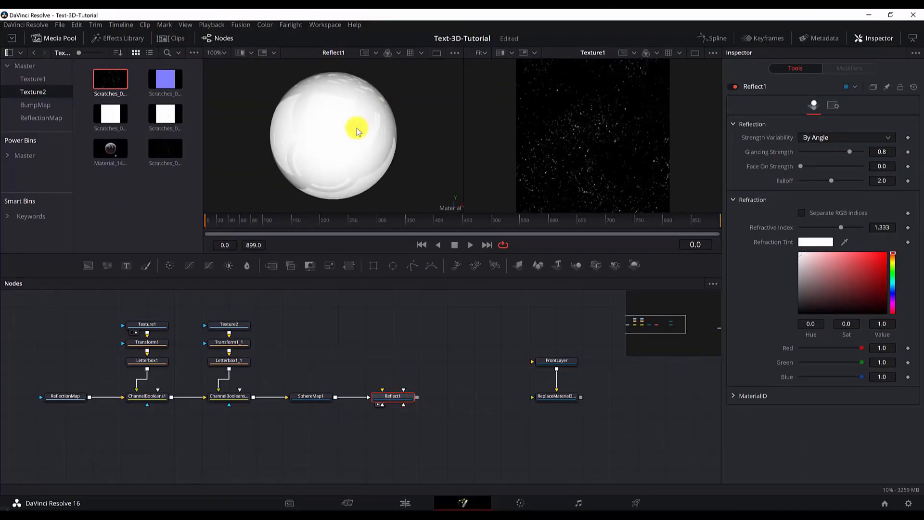
drag(357, 130, 339, 147)
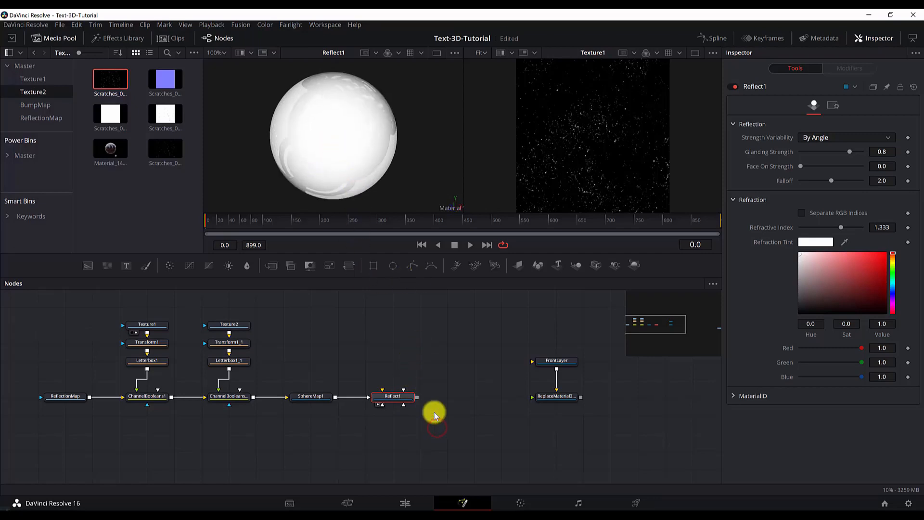
Add a Blinn node, place it above Reflect1 and connect it as Reflect1's Background Material.
click(393, 395)
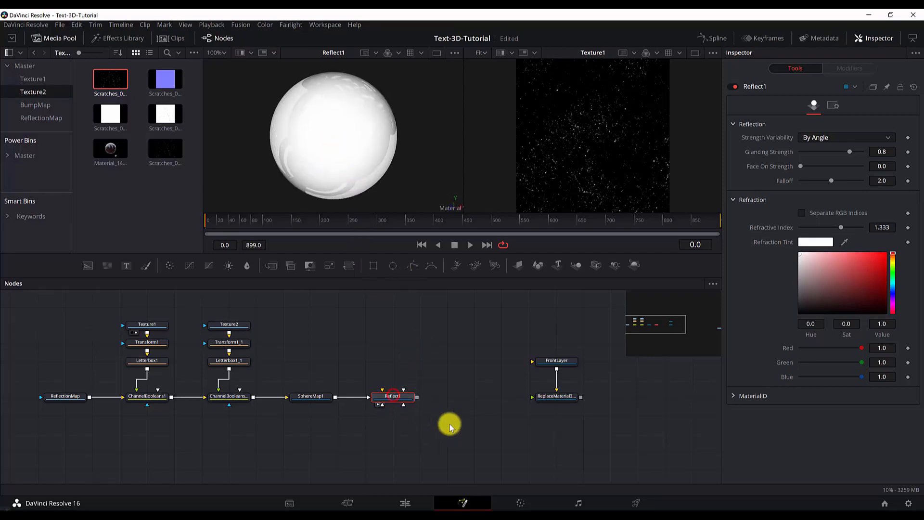
key(shift+space)
text(blin)
key(Return)
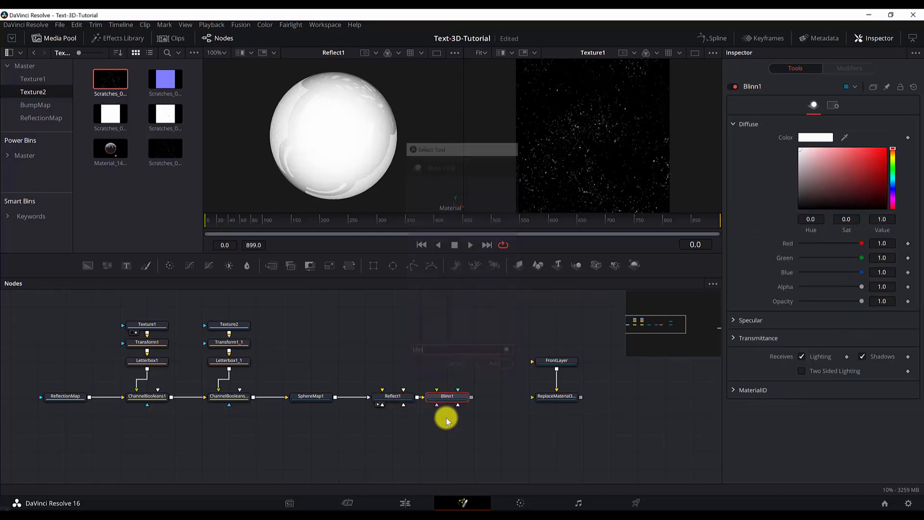
drag(450, 399, 387, 352)
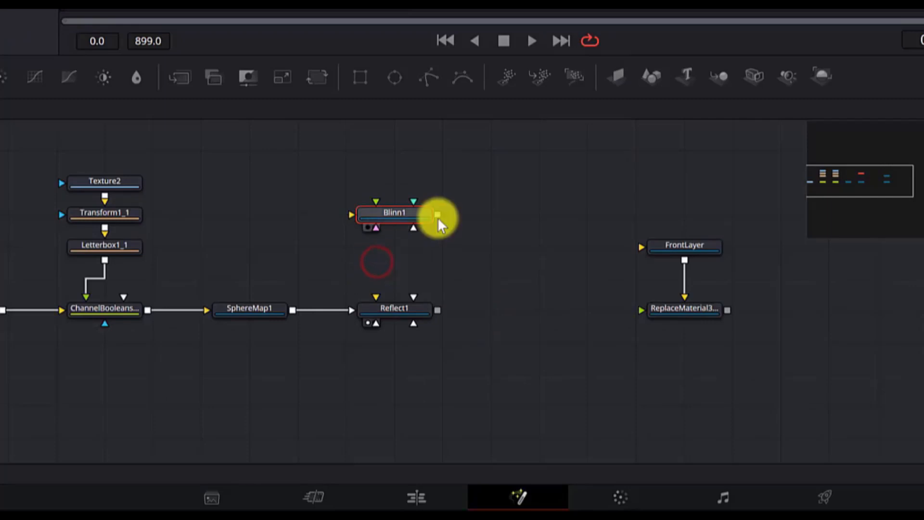
drag(437, 214, 368, 311)
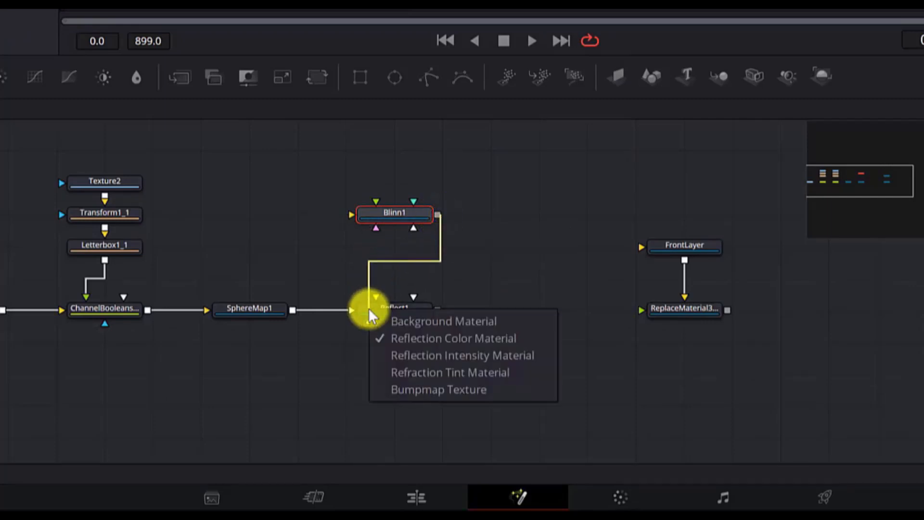
click(397, 322)
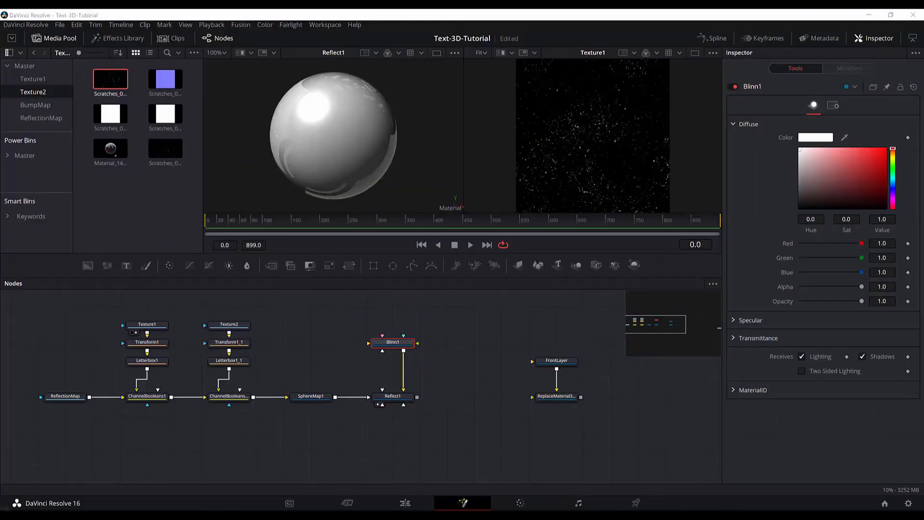
View Blinn1 in the second viewer and set its diffuse colour to black.
click(401, 341)
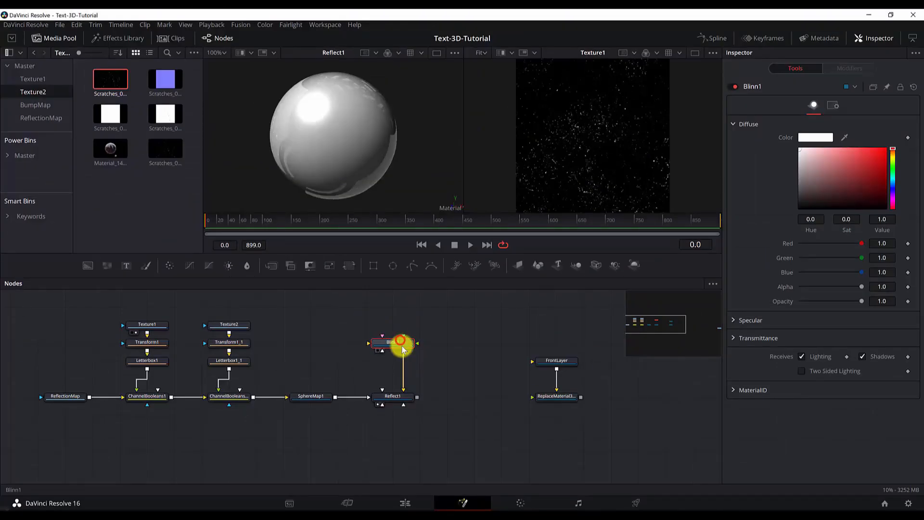
key(2)
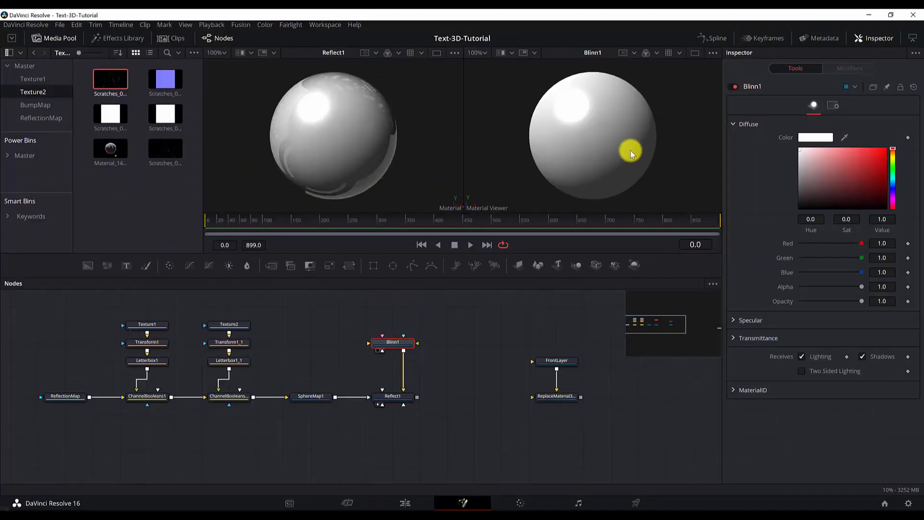
drag(847, 187, 902, 219)
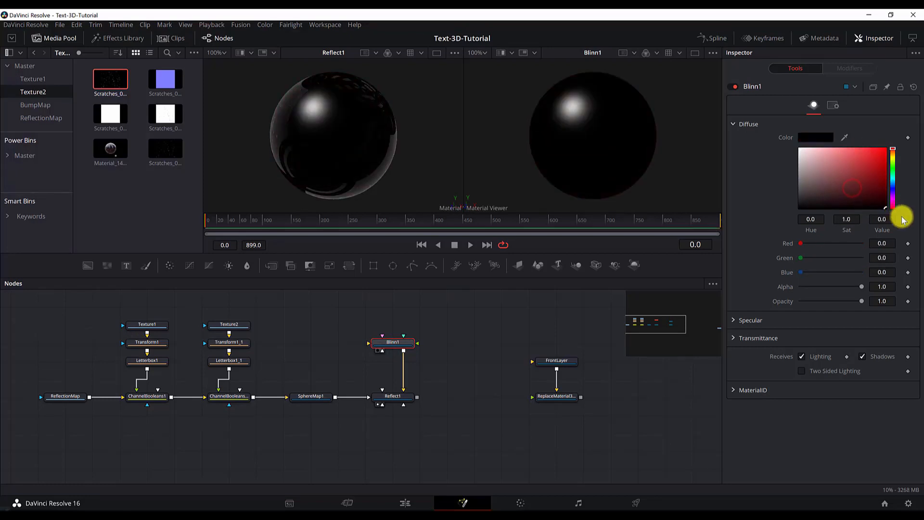
Set Blinn1's specular colour to hue 0.304, saturation 0.82 and value 0.575.
click(731, 320)
scroll(767, 313, down, 3)
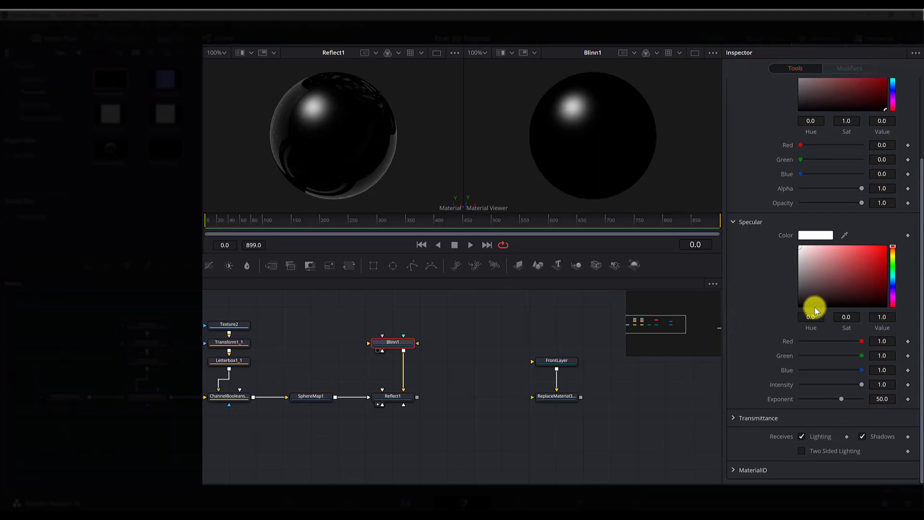
click(809, 317)
text(0)
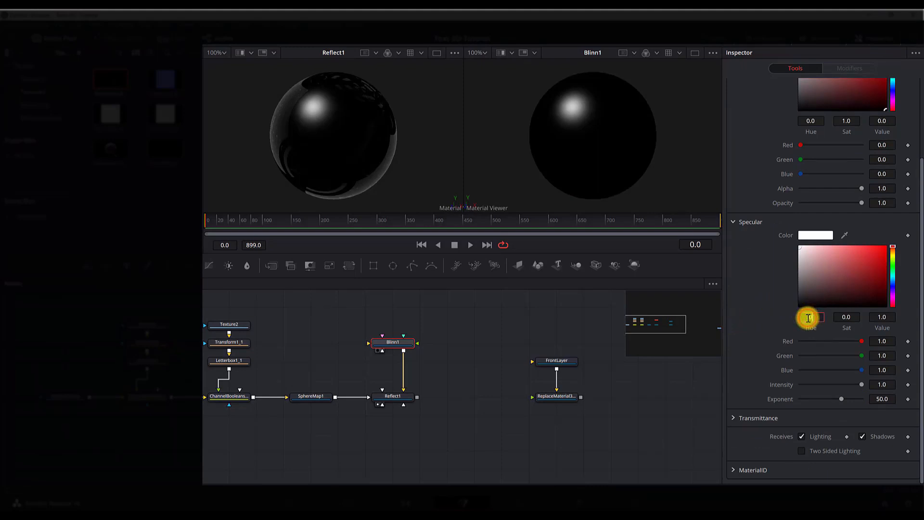
text(.304)
key(Tab)
text(0.82)
key(Tab)
text(0.575)
key(Tab)
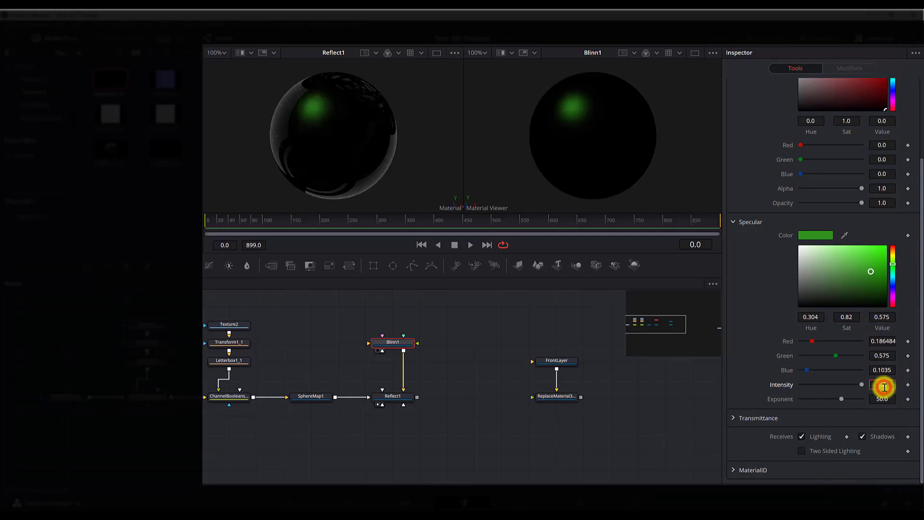
Set Blinn1's specular intensity to 0.173 and exponent to 66.7, and turn off receiving shadows.
text(0.173)
key(Tab)
text(58)
key(Tab)
click(878, 398)
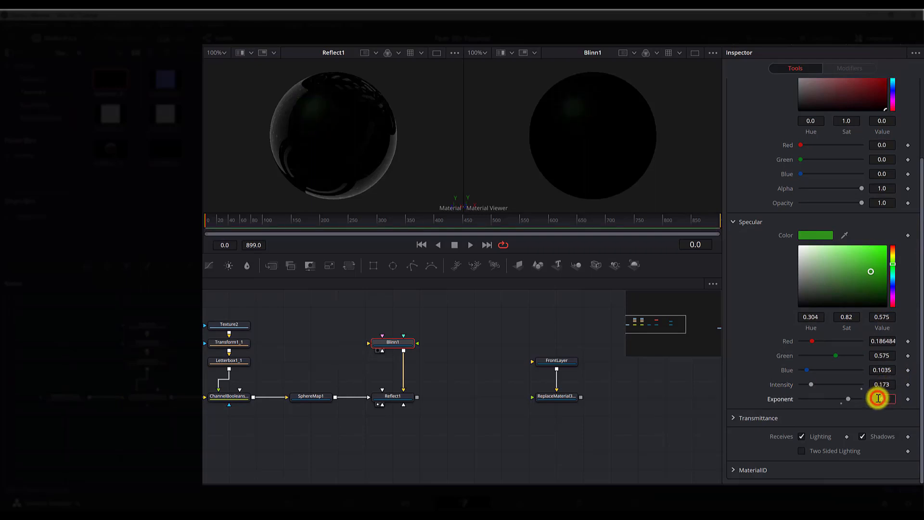
key(Tab)
click(862, 437)
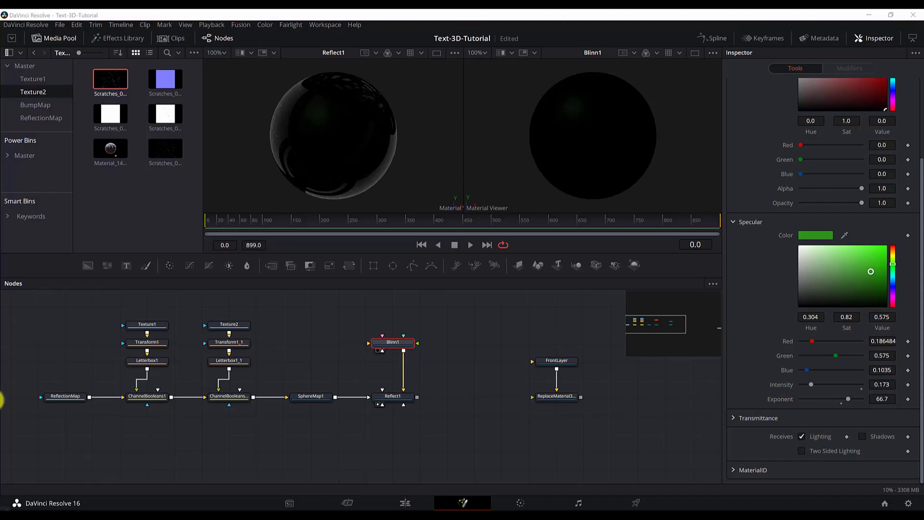
Add the Imperfections_Dirt_001_normal.jpg image from the Texture1 bin below Reflect1 and rename its node BumpMapTexture1.
scroll(199, 439, down, 2)
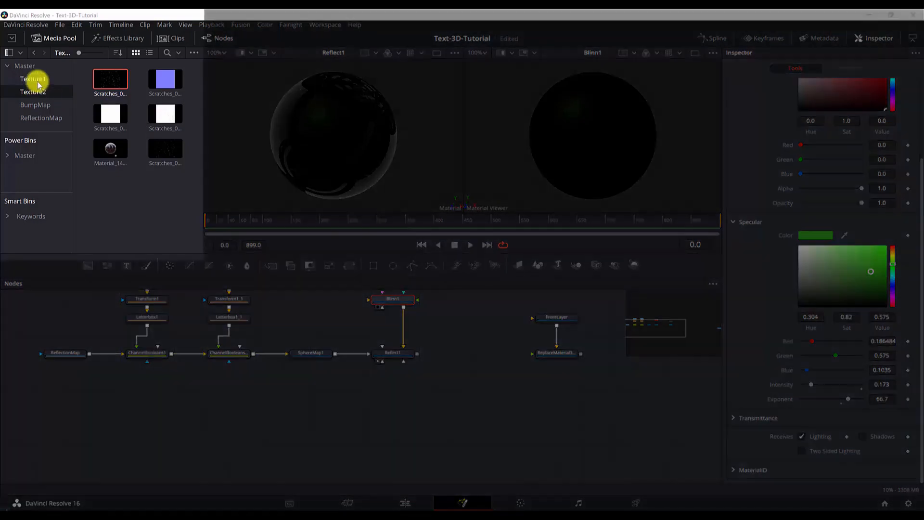
click(38, 85)
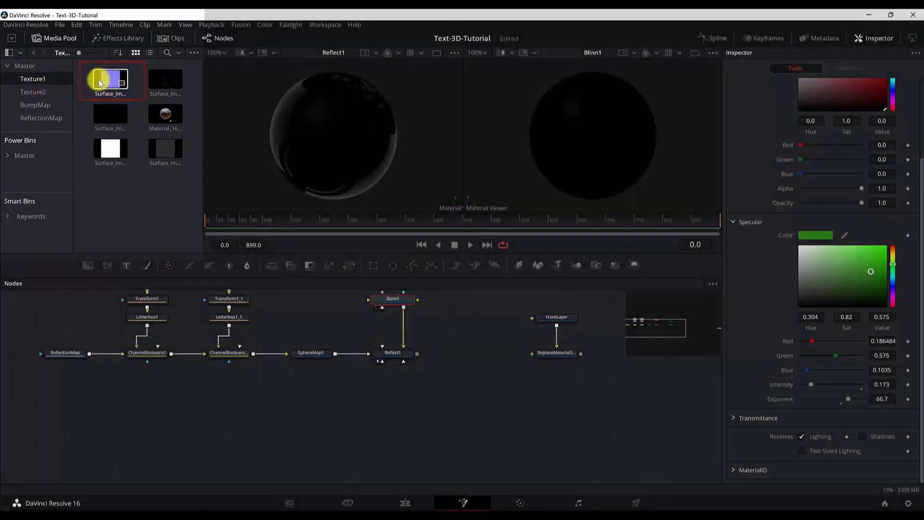
drag(98, 80, 355, 443)
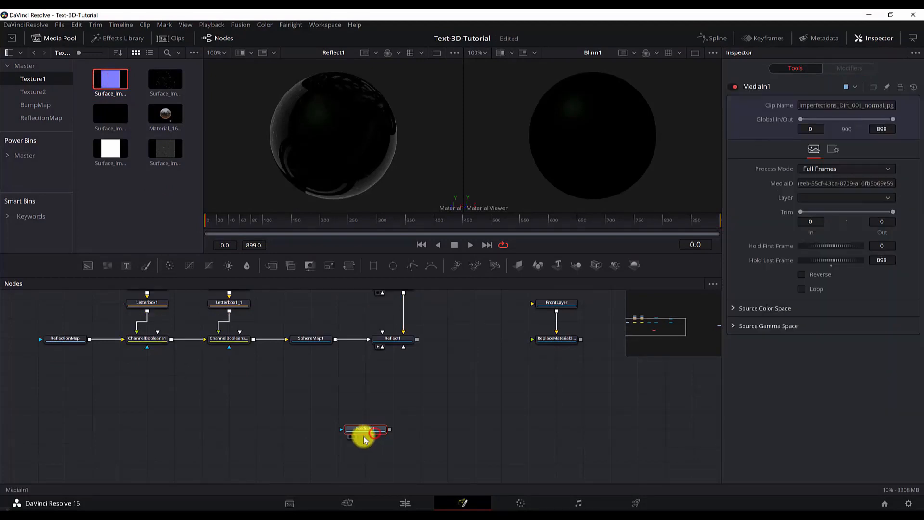
key(F2)
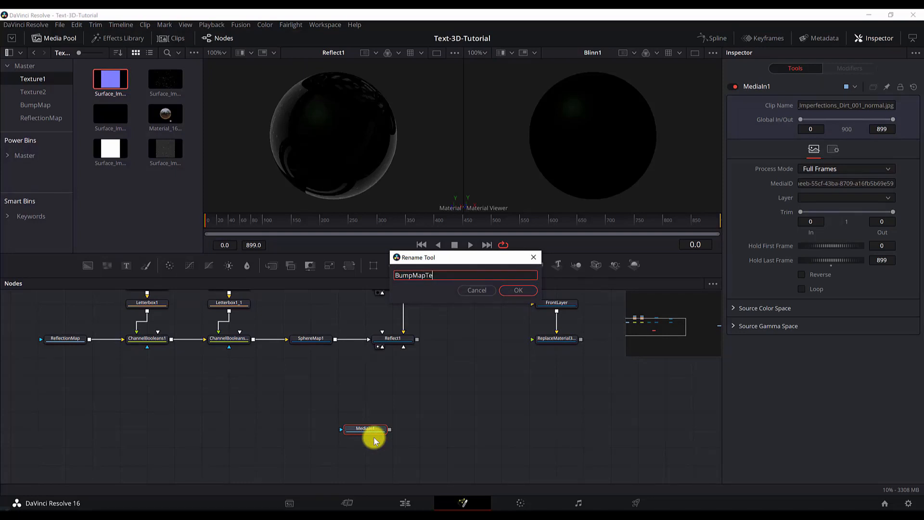
key(Return)
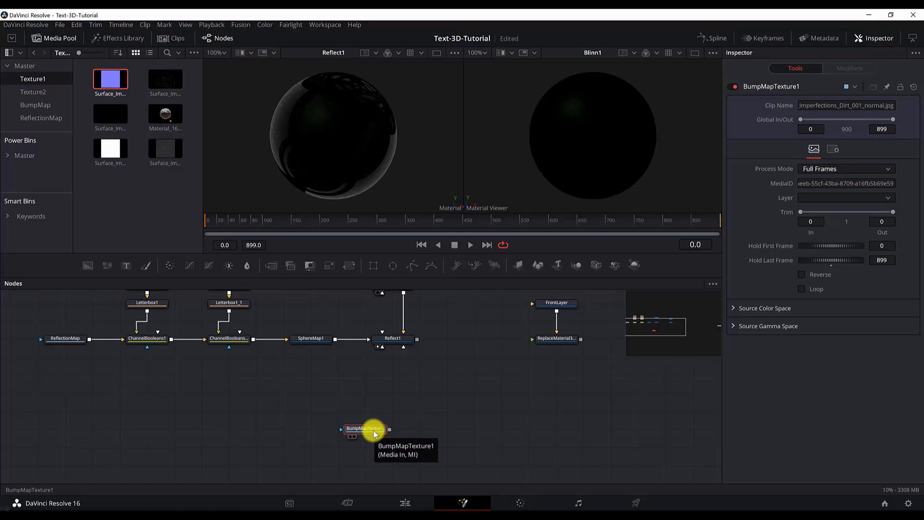
Add a Transform node above BumpMapTexture1 with size 0.42 and edges set to Mirror.
key(shift+space)
text(blin)
text(transform)
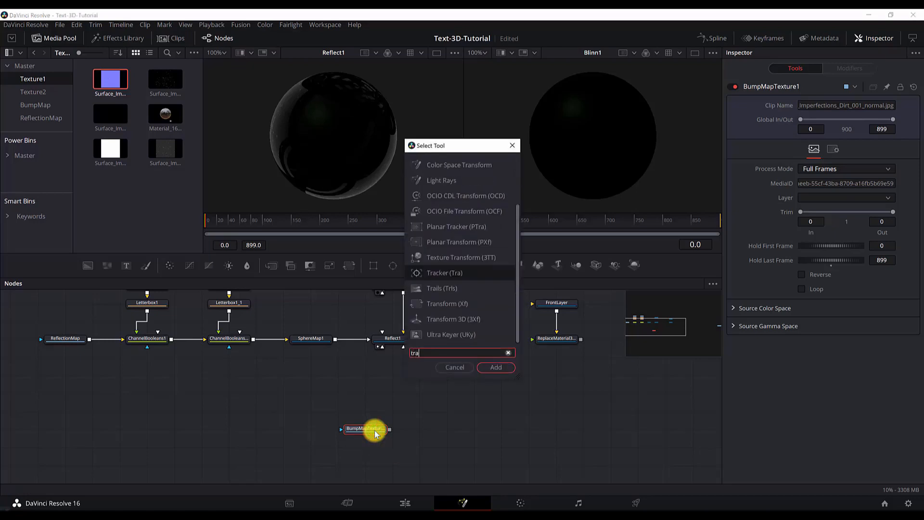
key(Return)
drag(394, 432, 359, 414)
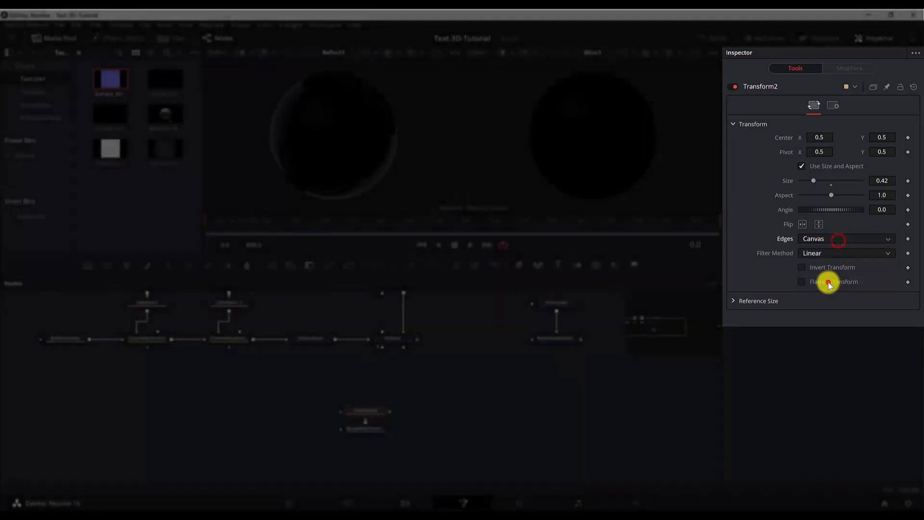
click(827, 282)
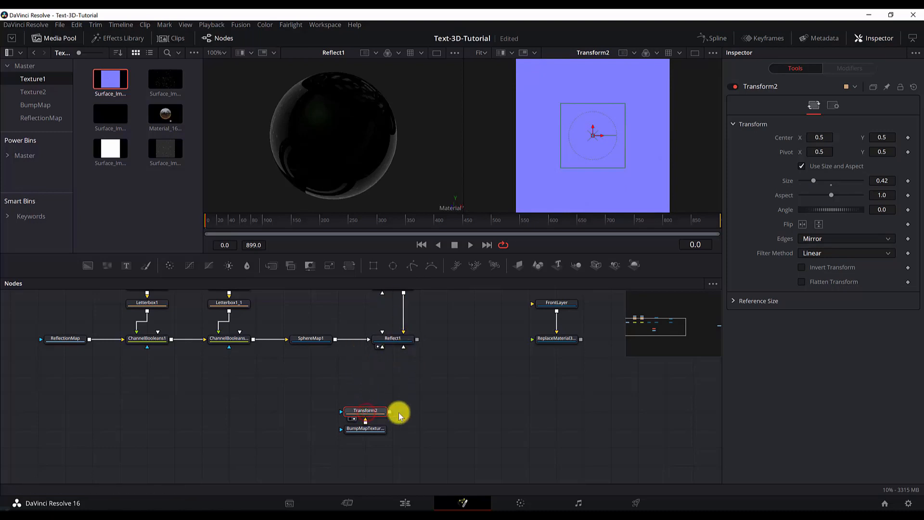
Add a BumpMap node after Transform2 and move the three bump map nodes together directly beneath Reflect1.
key(shift+space)
text(tran)
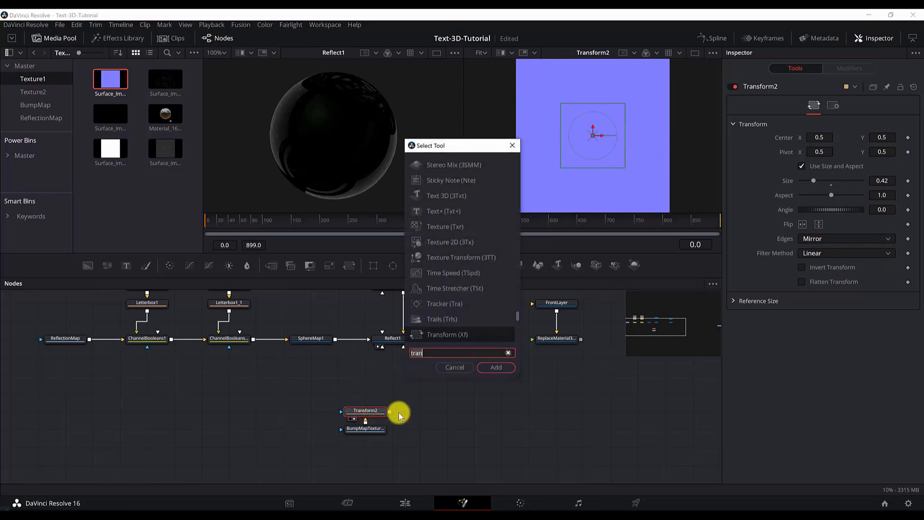
key(BackSpace)
key(BackSpace)
key(BackSpace)
key(BackSpace)
text(bump)
key(Return)
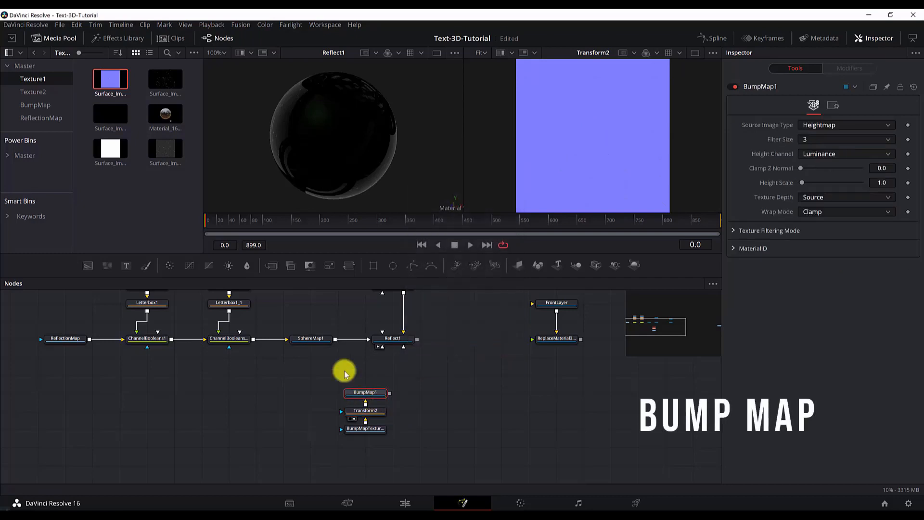
drag(344, 375, 391, 451)
drag(385, 412, 413, 412)
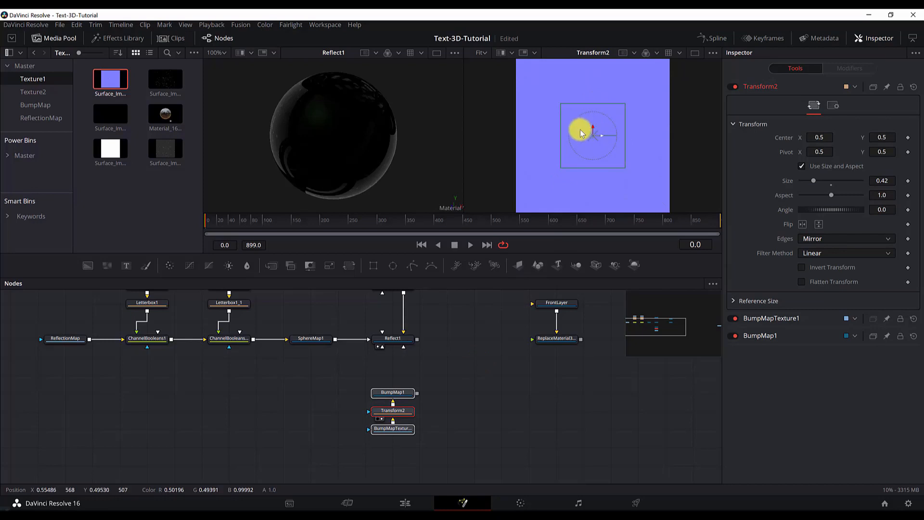
click(469, 400)
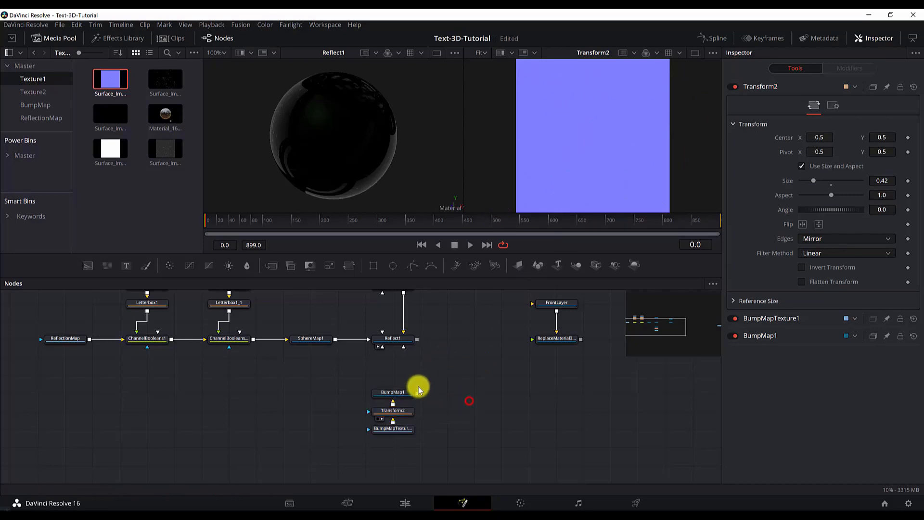
Set BumpMap1's source image type to Bumpmap.
click(390, 395)
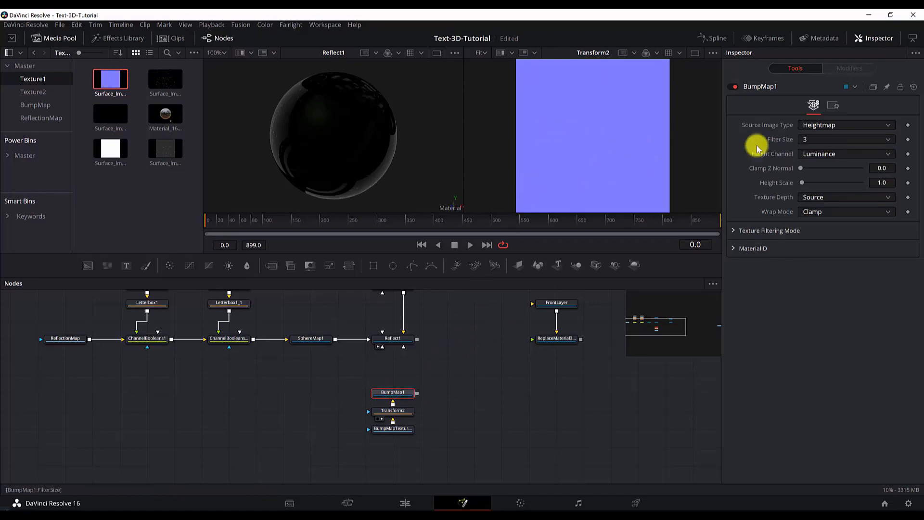
click(821, 125)
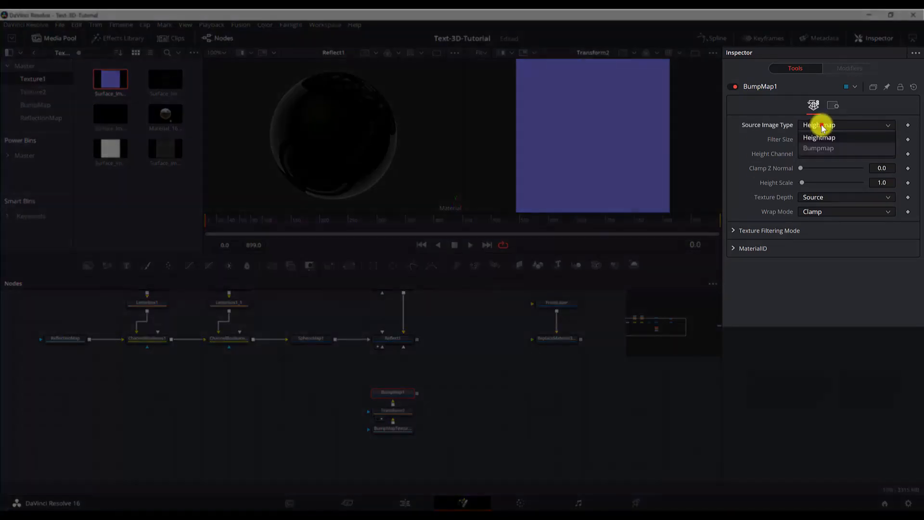
click(820, 148)
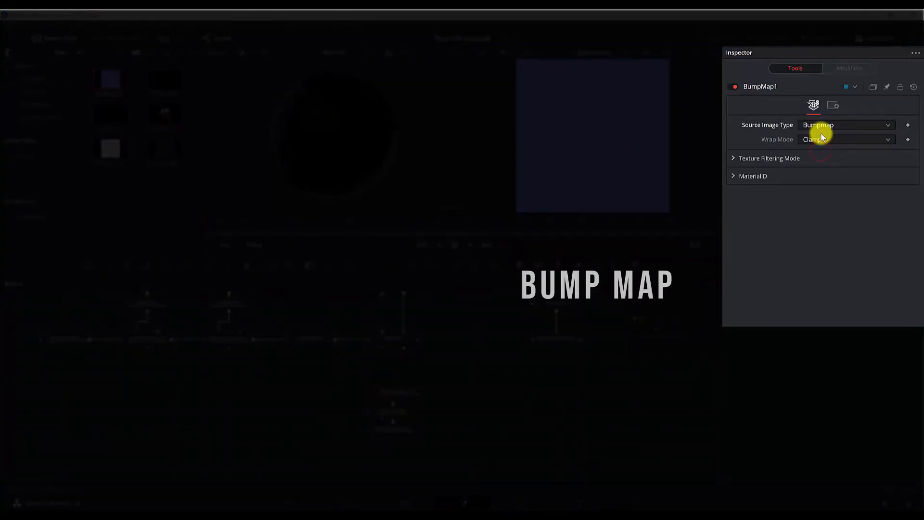
click(817, 130)
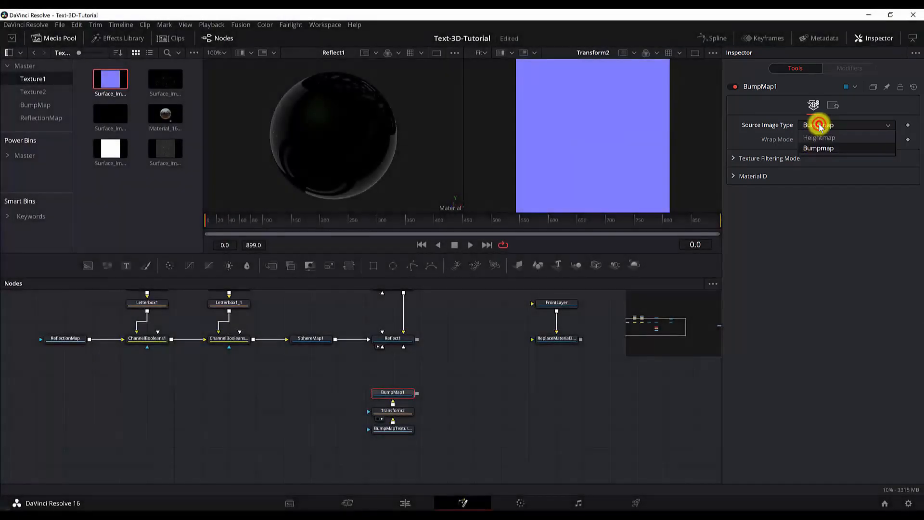
click(818, 147)
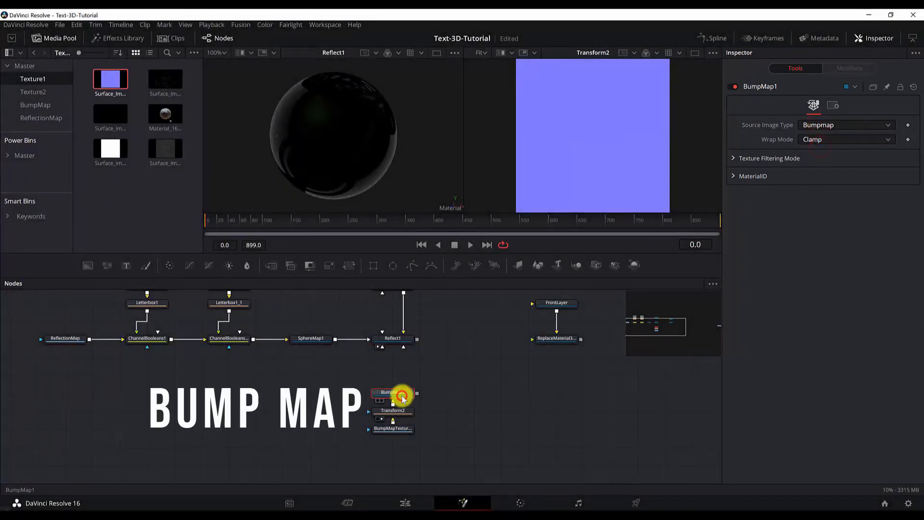
Display BumpMap1 in the second viewer and connect its output to Reflect1's Bumpmap Texture input.
drag(399, 393, 611, 129)
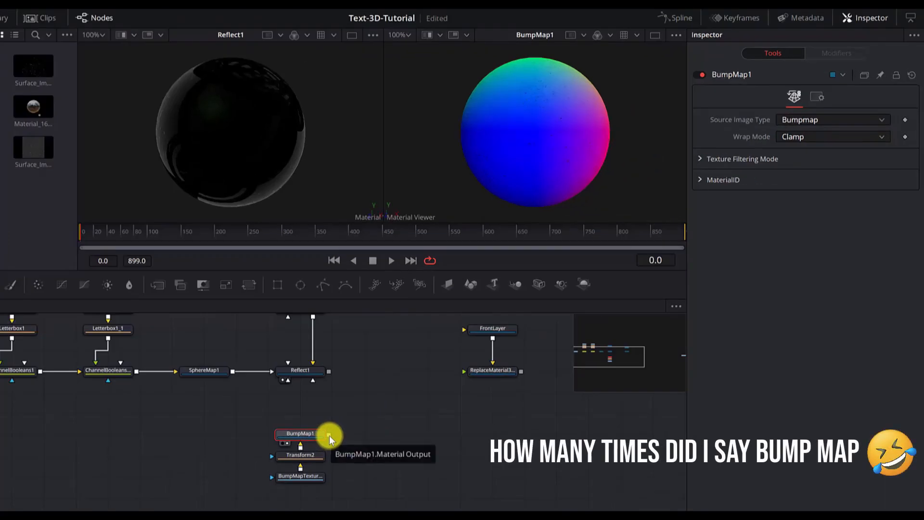
drag(328, 435, 311, 373)
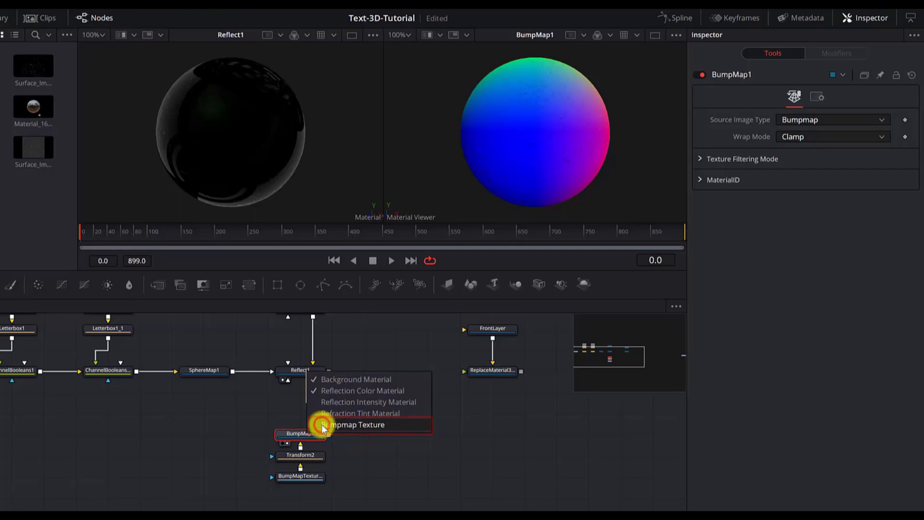
click(357, 424)
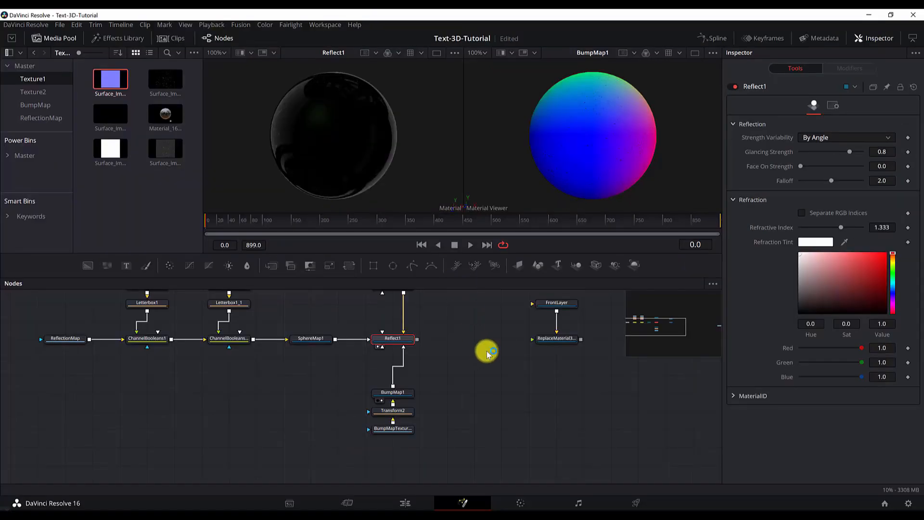
Move FrontLayer and ReplaceMaterial3D1 together closer to Reflect1 and connect Reflect1's output to ReplaceMaterial3D1.
drag(488, 353, 361, 388)
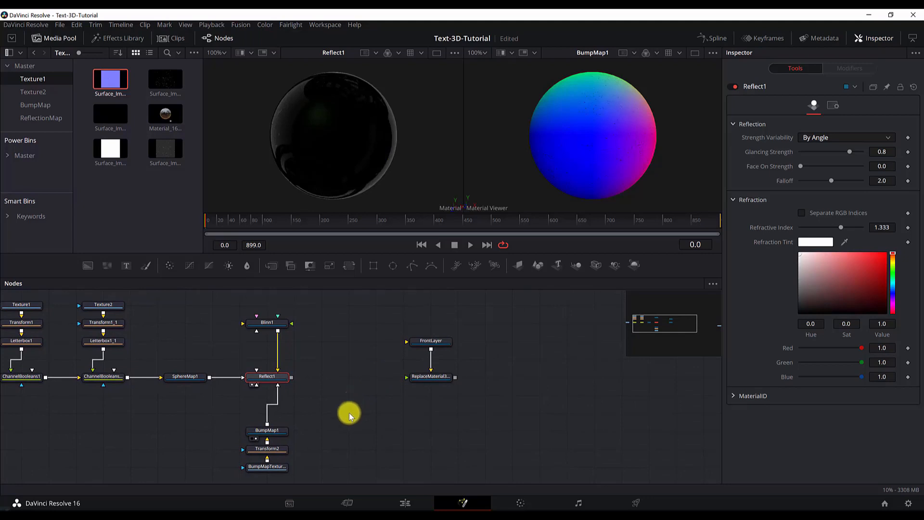
drag(382, 320, 440, 381)
drag(440, 381, 366, 370)
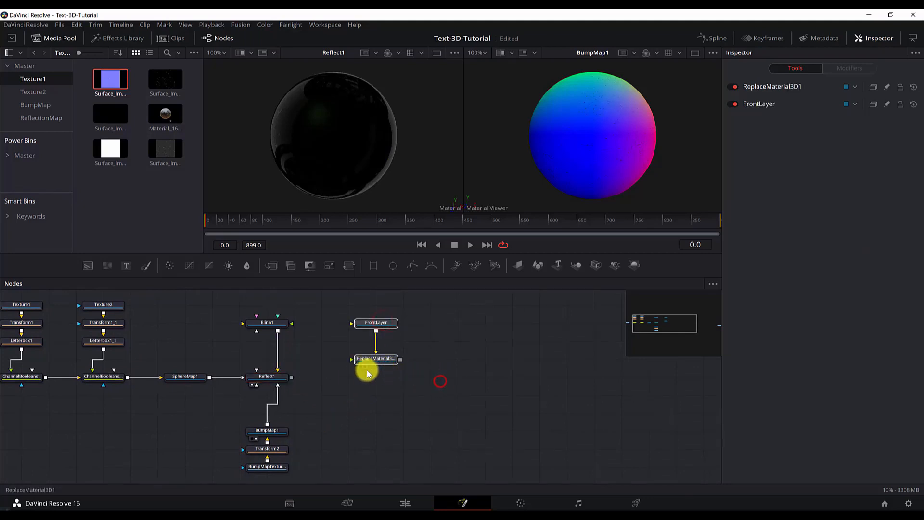
drag(291, 377, 375, 357)
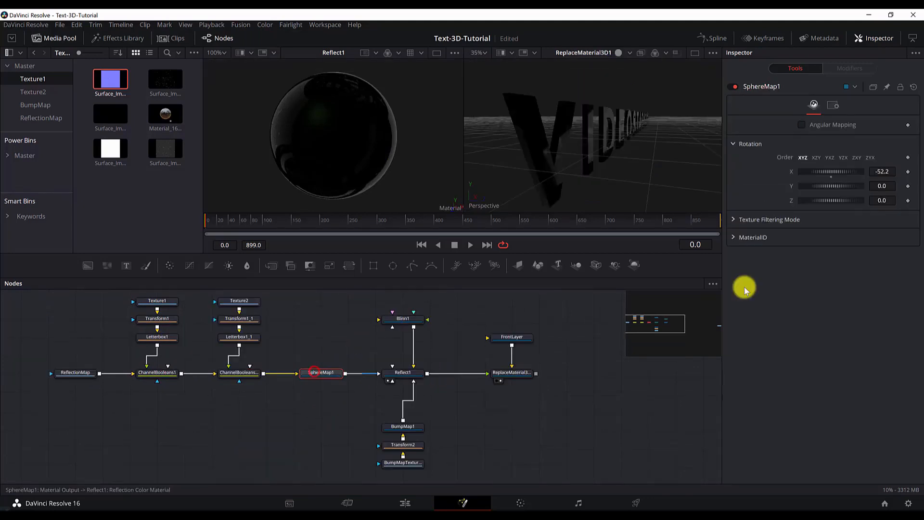
Set Reflect1's glancing strength to 0.787, face on strength to 0.614 and falloff to 1.858.
click(403, 373)
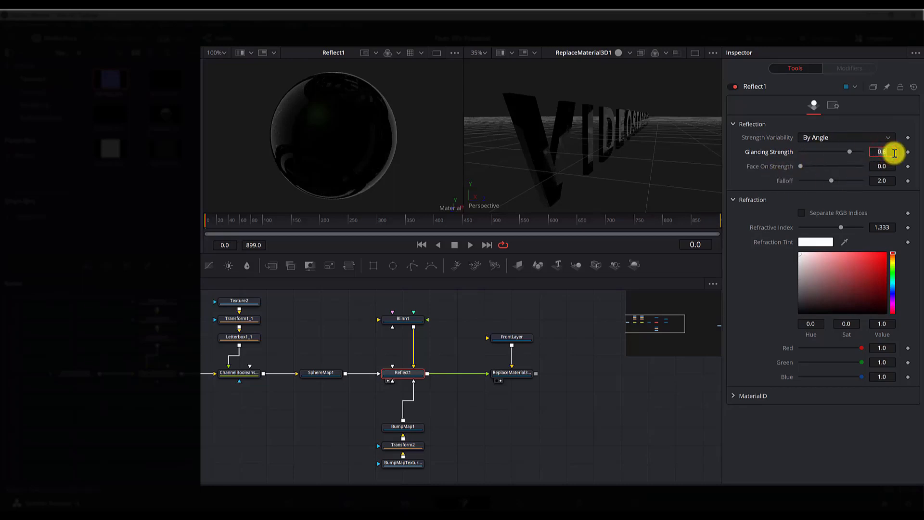
text(4)
key(Tab)
text(1)
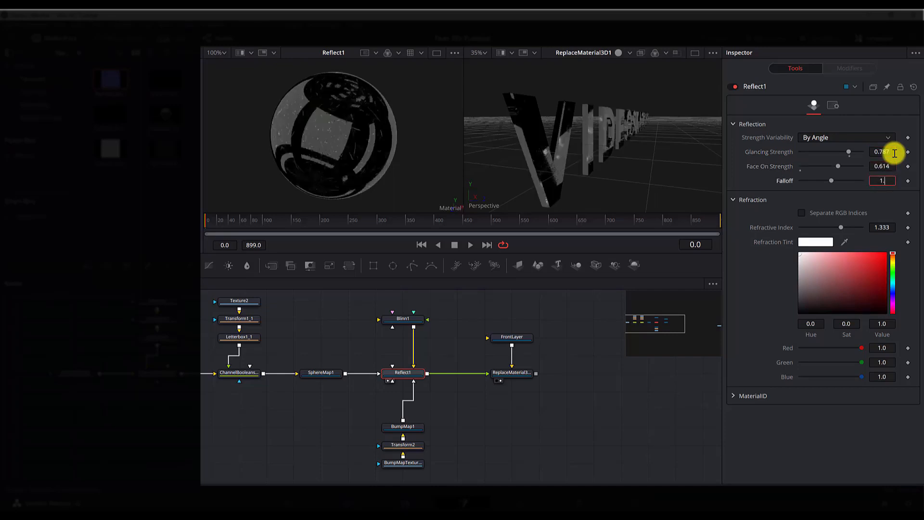
mouse_move(595, 159)
mouse_down()
mouse_move(571, 160)
mouse_move(591, 161)
mouse_up()
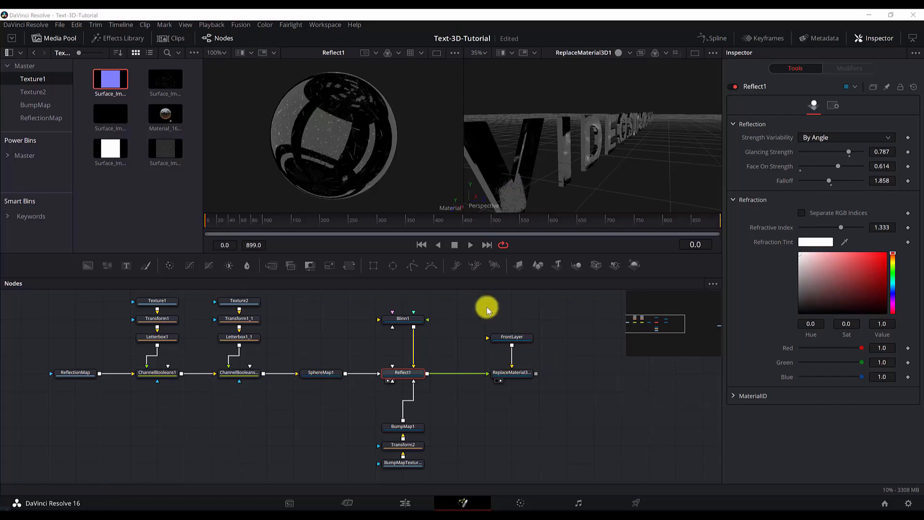
Paste an instance copy of the FrontLayer node into the empty area beside it and align it level with FrontLayer.
drag(487, 310, 529, 382)
drag(528, 376, 214, 407)
click(500, 375)
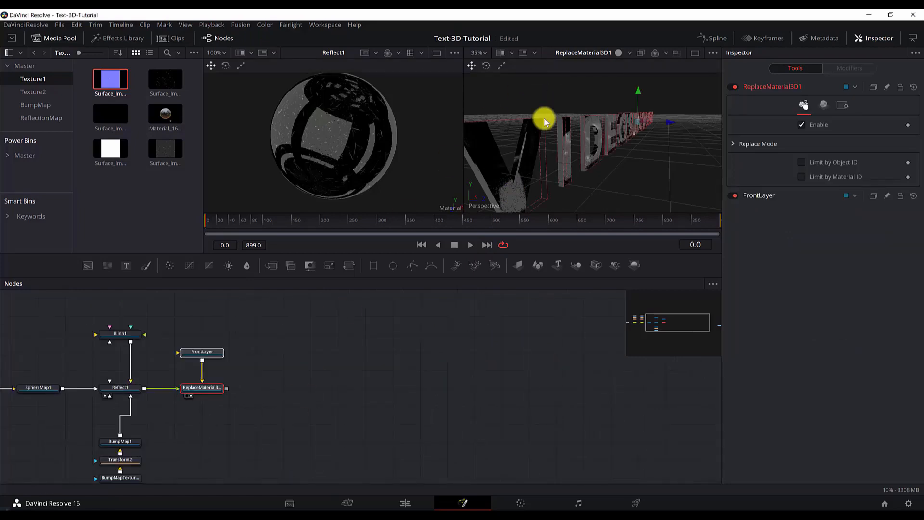
click(387, 340)
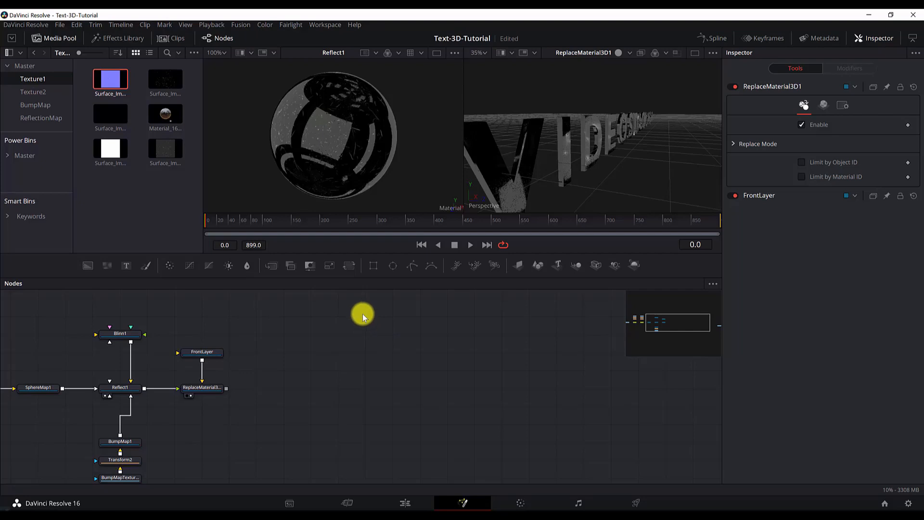
click(215, 353)
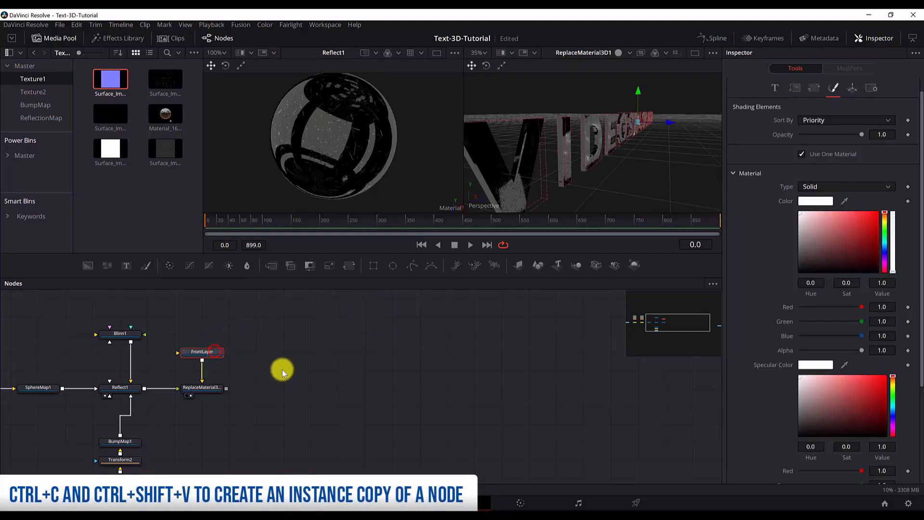
click(350, 370)
key(ctrl+shift+v)
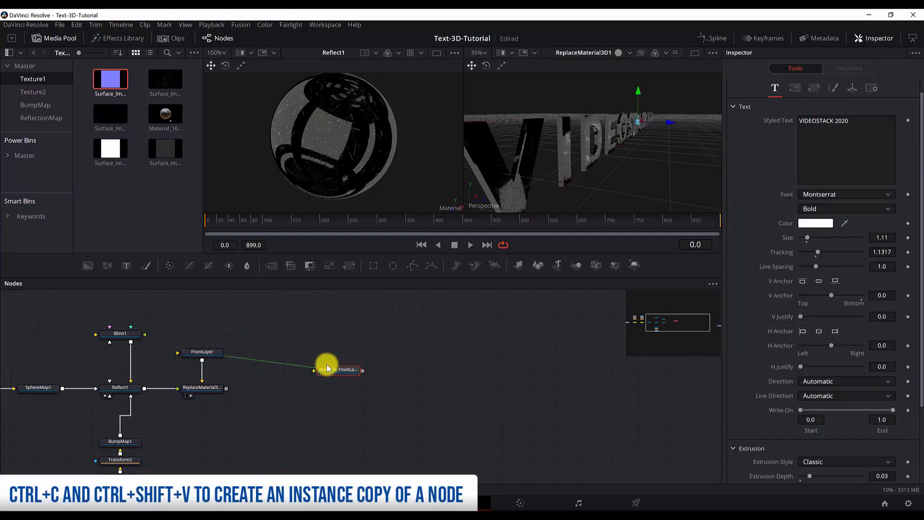
drag(331, 358, 326, 355)
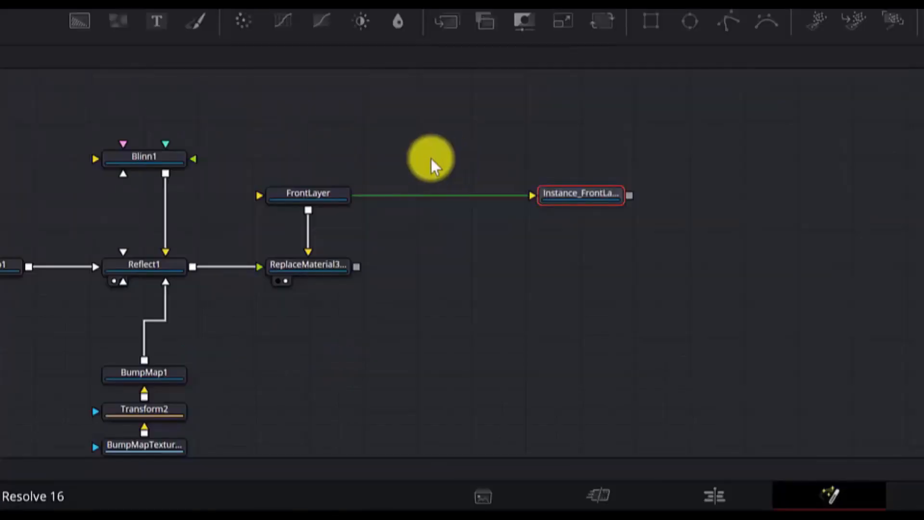
click(598, 191)
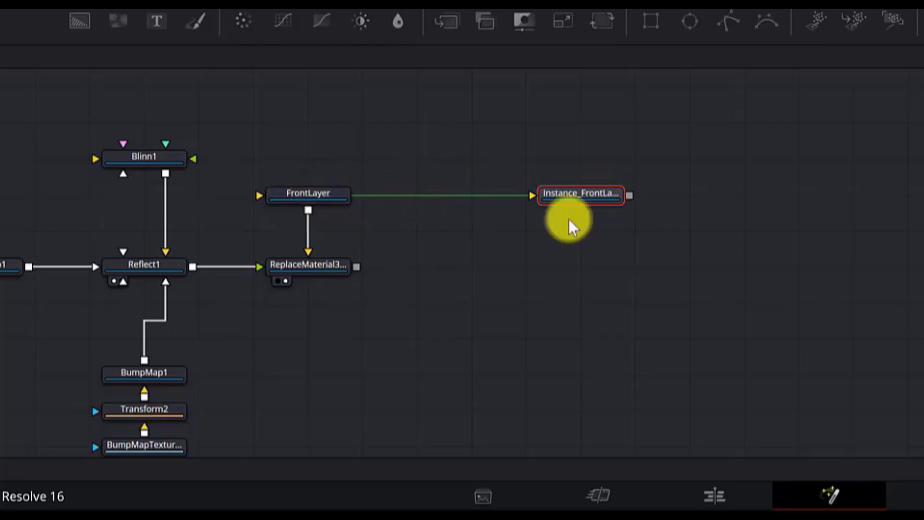
click(581, 196)
click(304, 195)
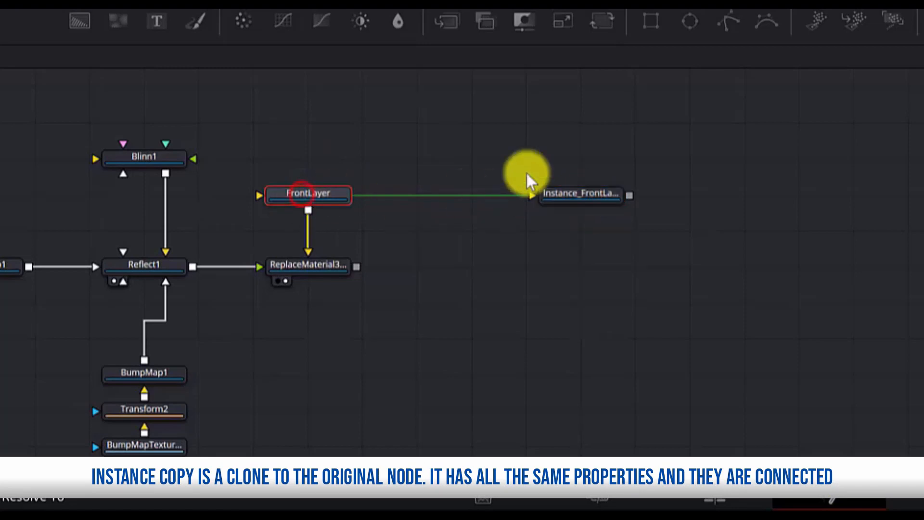
click(587, 195)
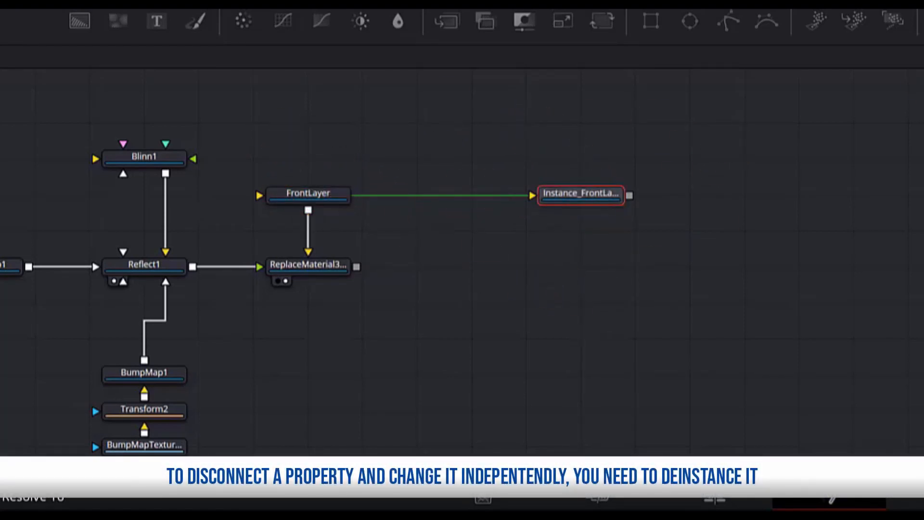
drag(310, 121, 282, 198)
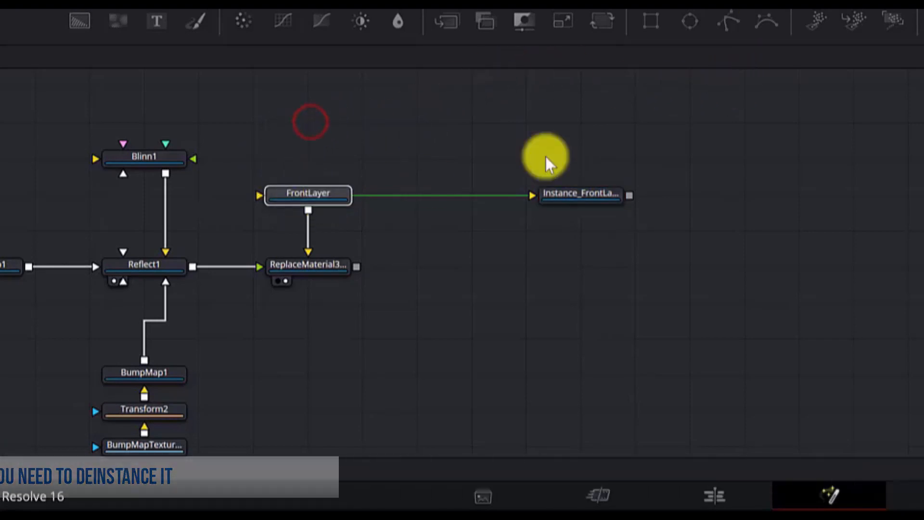
click(594, 129)
Rename the instanced FrontLayer node as MiddleLayer.
click(580, 198)
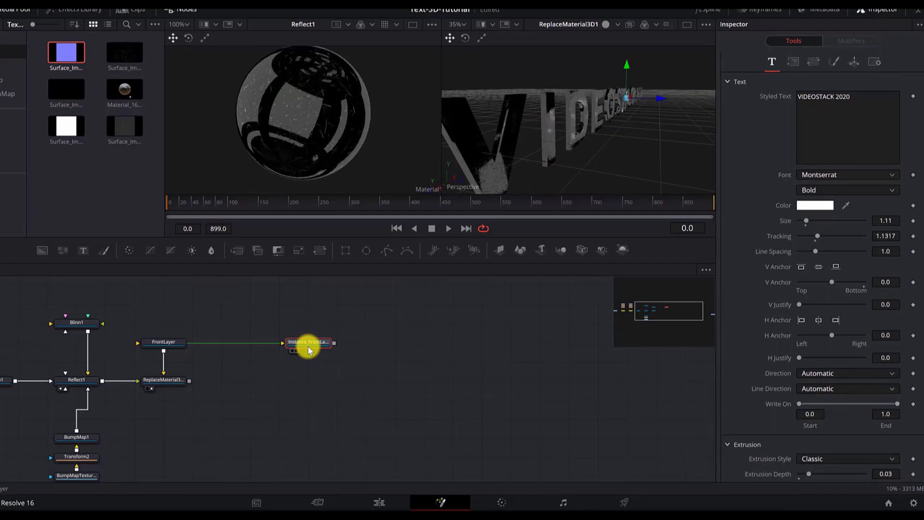
key(F2)
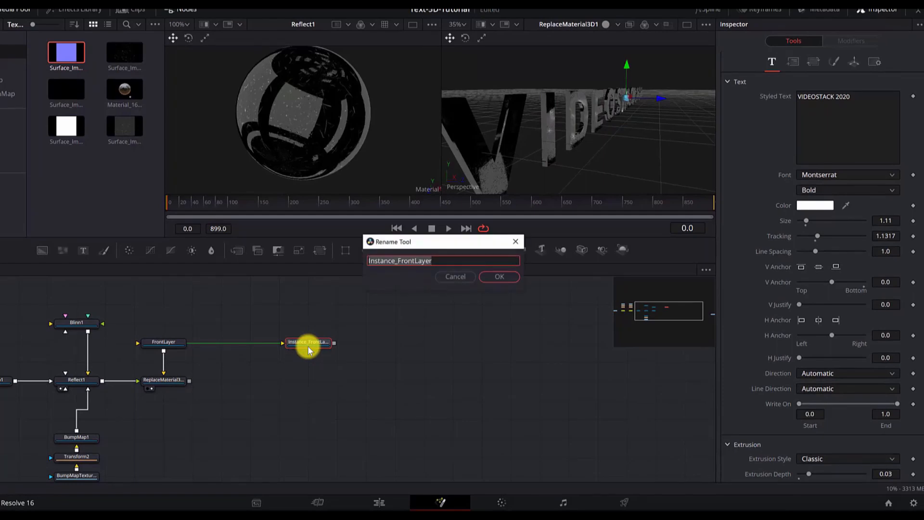
key(Return)
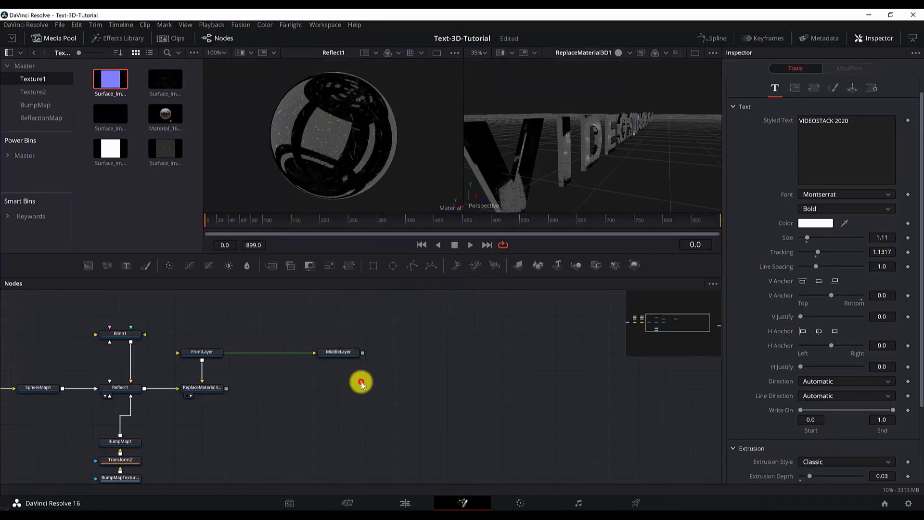
Deinstance MiddleLayer's extrusion depth and bevel settings so they can be edited independently of FrontLayer.
click(347, 354)
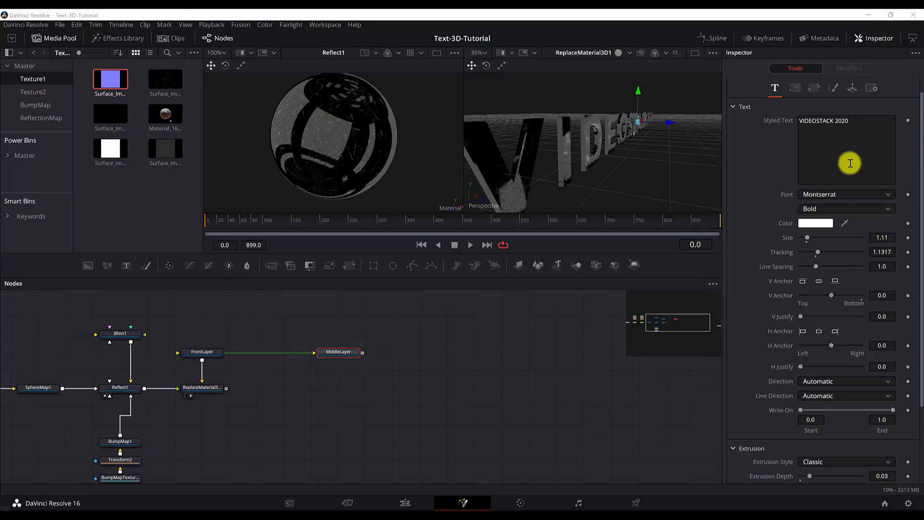
scroll(797, 308, down, 3)
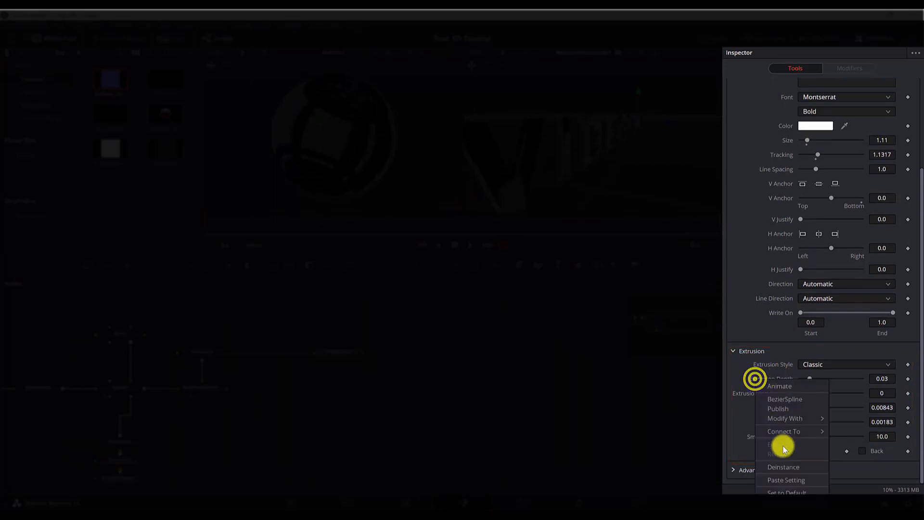
right_click(778, 424)
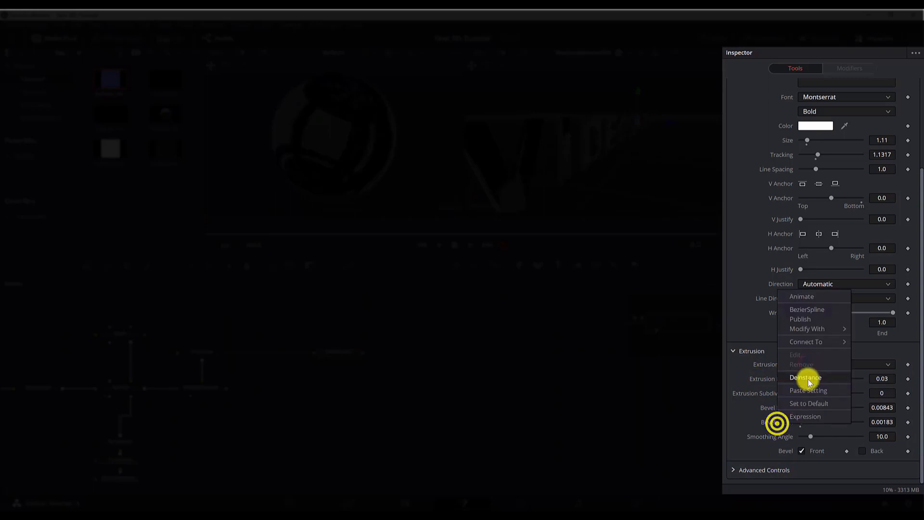
click(809, 382)
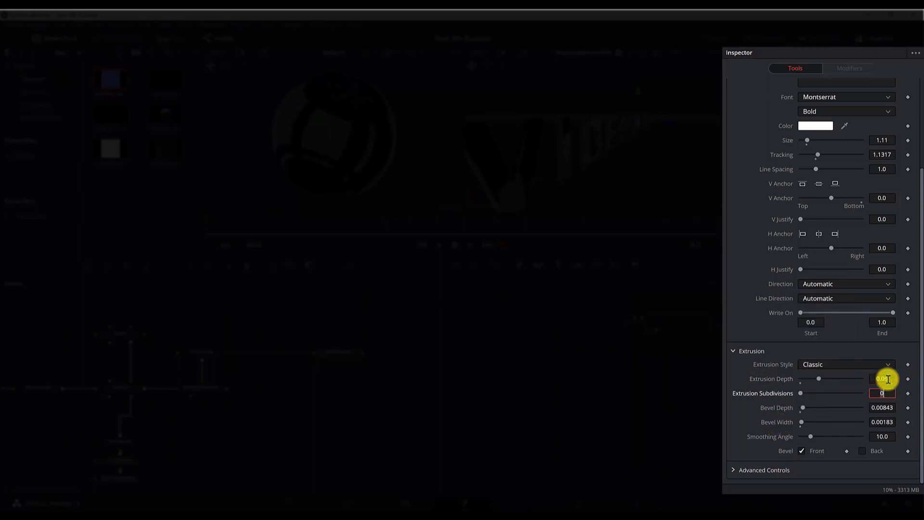
Set MiddleLayer's extrusion depth to 0.06, bevel depth to 0.0252 and bevel width to 0.0.
key(Tab)
text(0)
key(Tab)
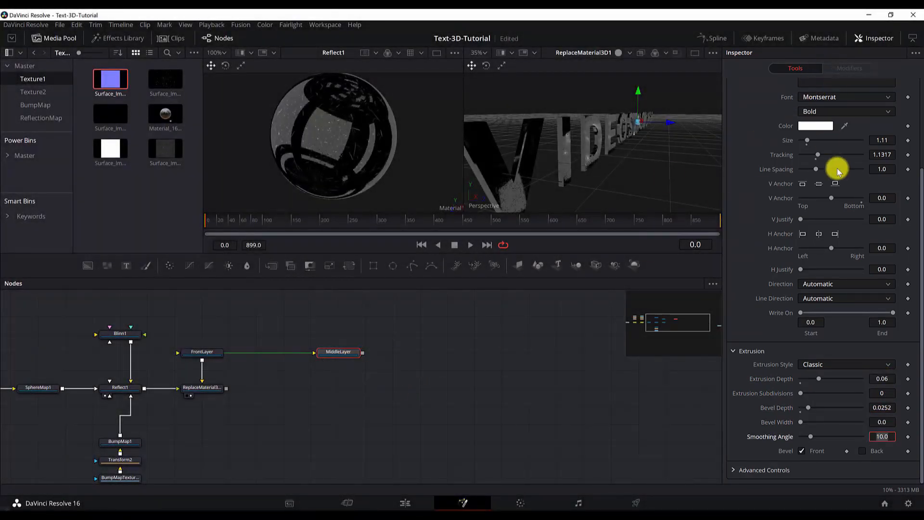
scroll(847, 164, up, 5)
Display MiddleLayer in the second viewer and FrontLayer in the first viewer.
click(367, 422)
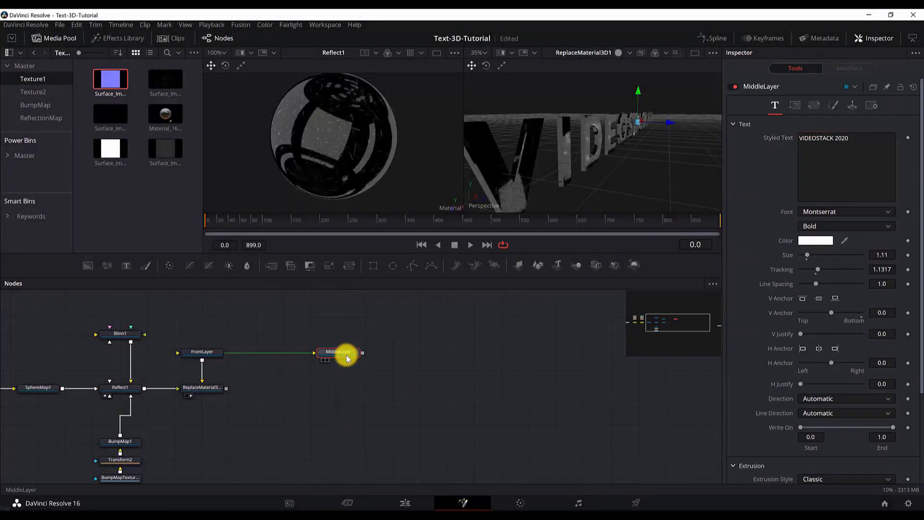
key(2)
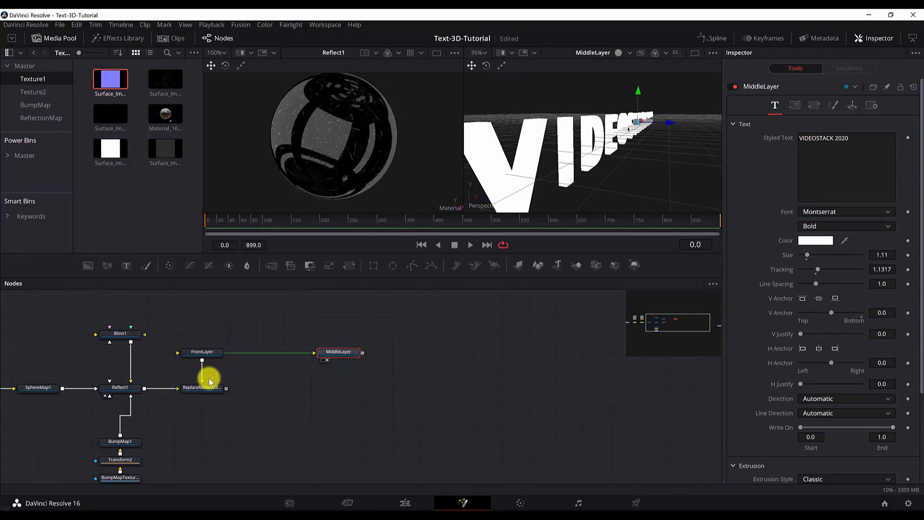
click(214, 352)
key(1)
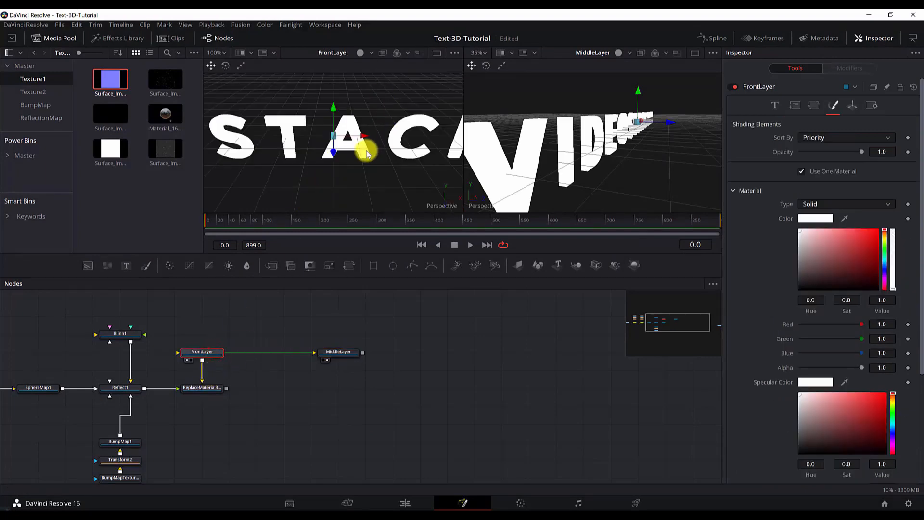
Set the FrontLayer viewer's shading to Shadows and open the shading modes of the MiddleLayer viewer.
scroll(367, 153, down, 3)
click(373, 54)
click(377, 106)
mouse_move(297, 155)
mouse_down()
mouse_move(354, 141)
mouse_move(377, 119)
mouse_move(373, 144)
mouse_up()
click(349, 353)
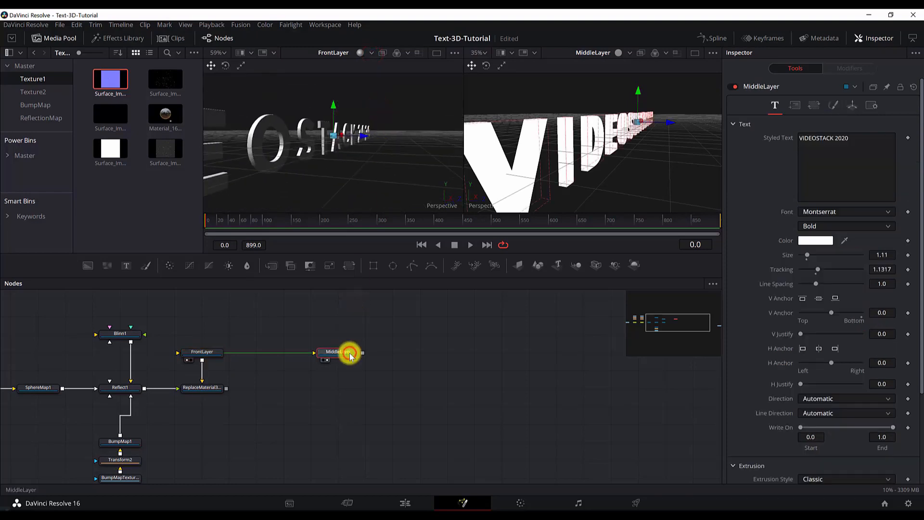
click(630, 52)
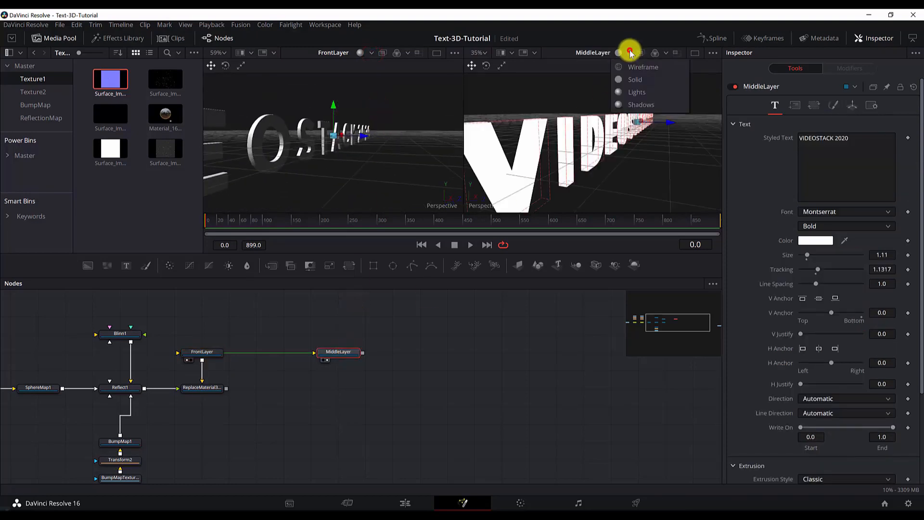
With shadows shown in its viewer, deinstance MiddleLayer's translate group and set its Z translation to -0.06359.
click(630, 106)
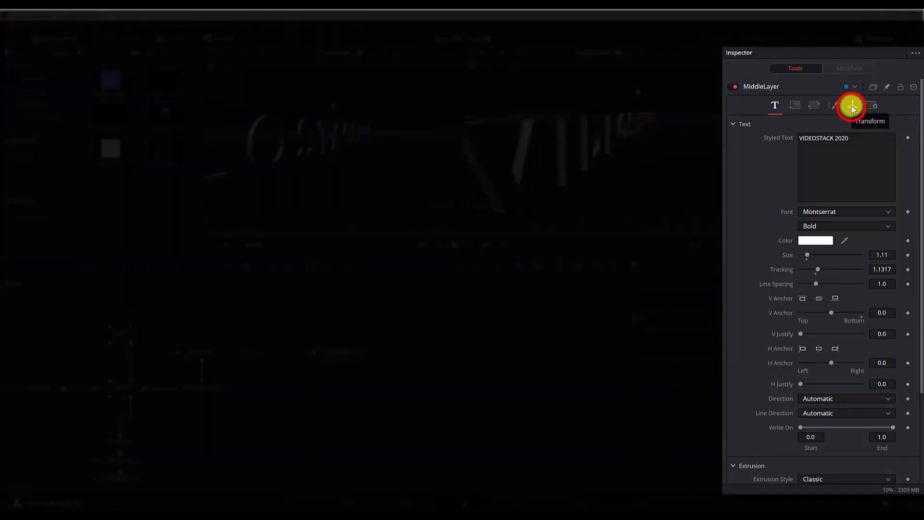
click(851, 107)
right_click(757, 140)
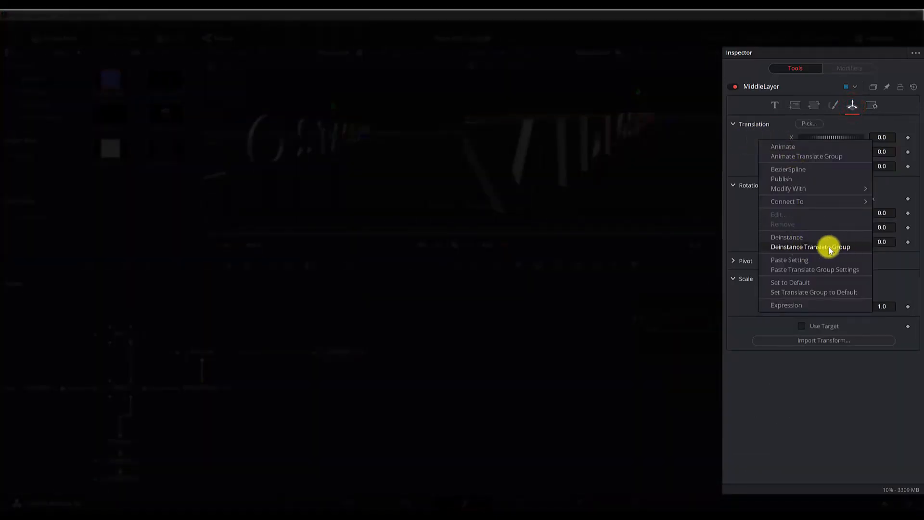
click(813, 248)
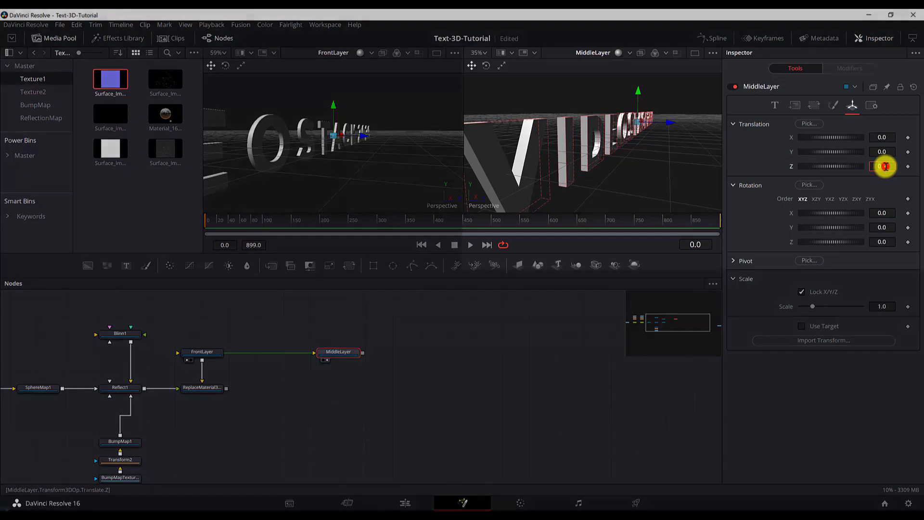
click(886, 166)
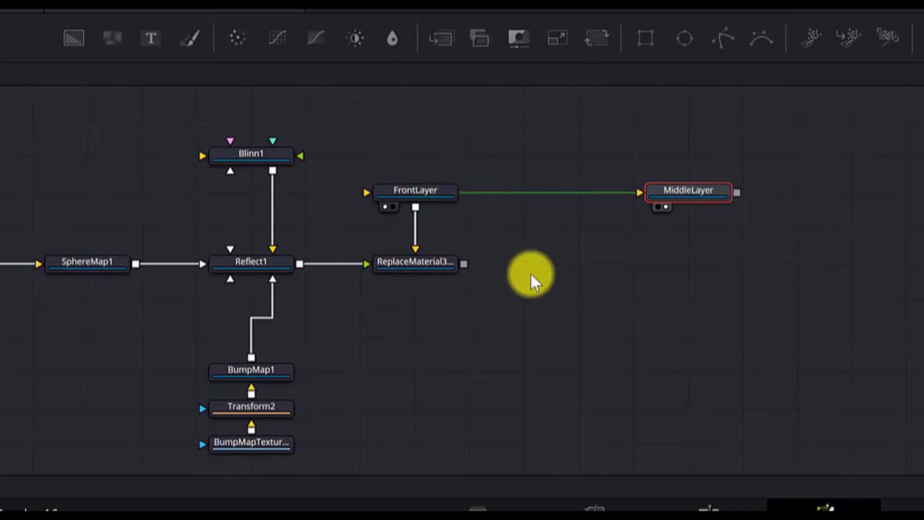
Add a Replace Material 3D node after MiddleLayer and place it directly below that layer.
drag(368, 145, 752, 314)
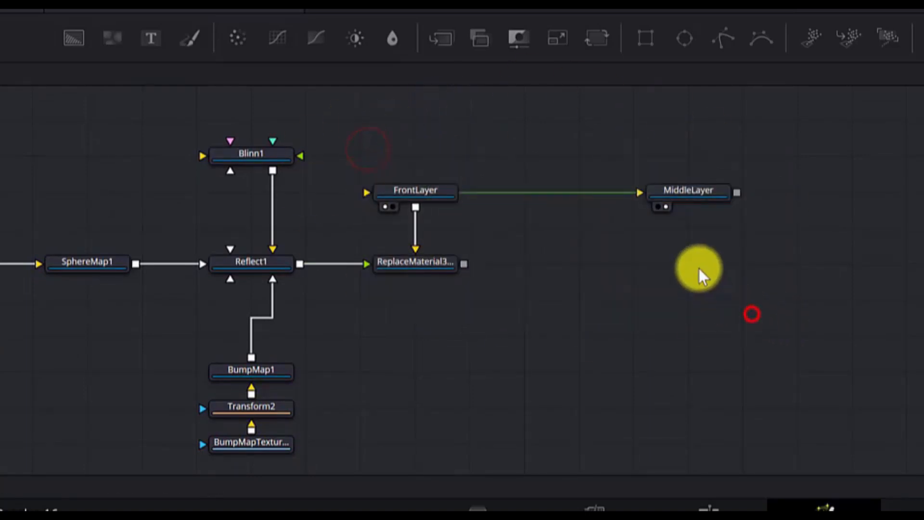
scroll(699, 268, down, 2)
scroll(699, 267, up, 1)
click(700, 154)
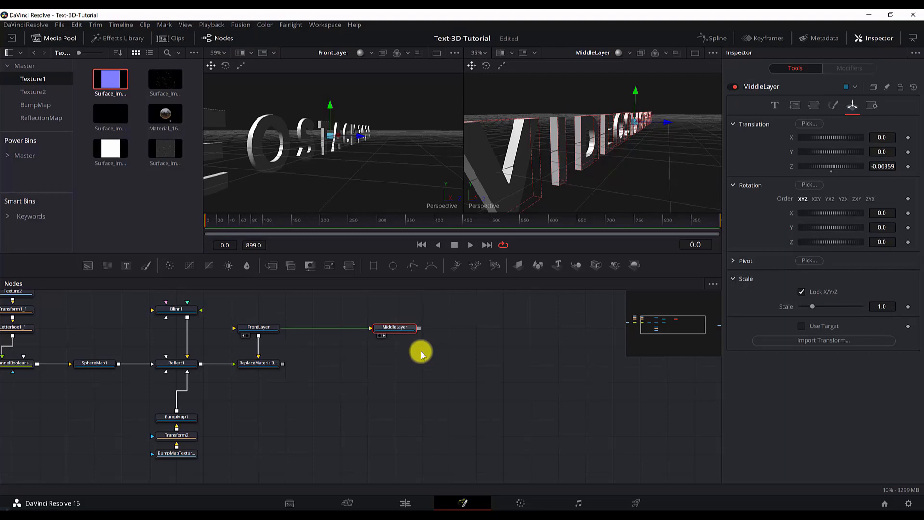
key(shift+space)
text(repla)
key(Return)
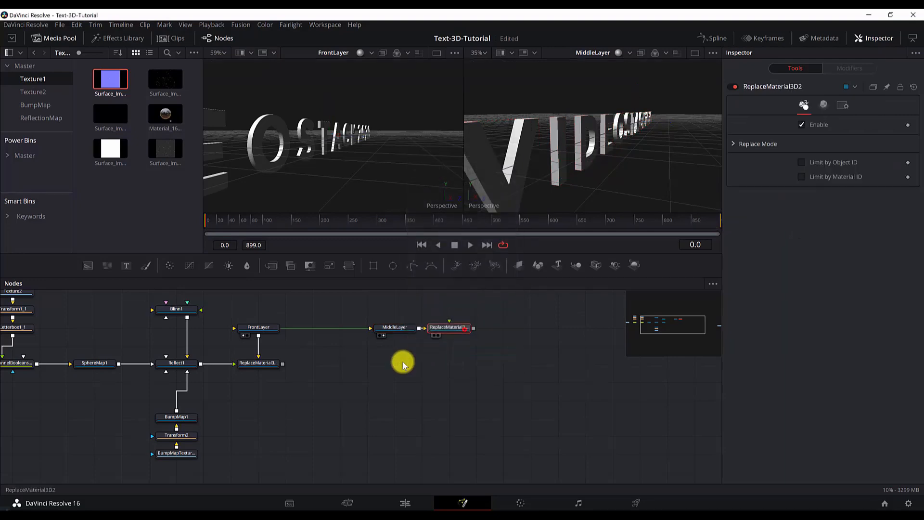
drag(465, 330, 391, 369)
Add a Merge 3D node in the empty area below the text layers and rename it TextMerge.
scroll(392, 390, down, 2)
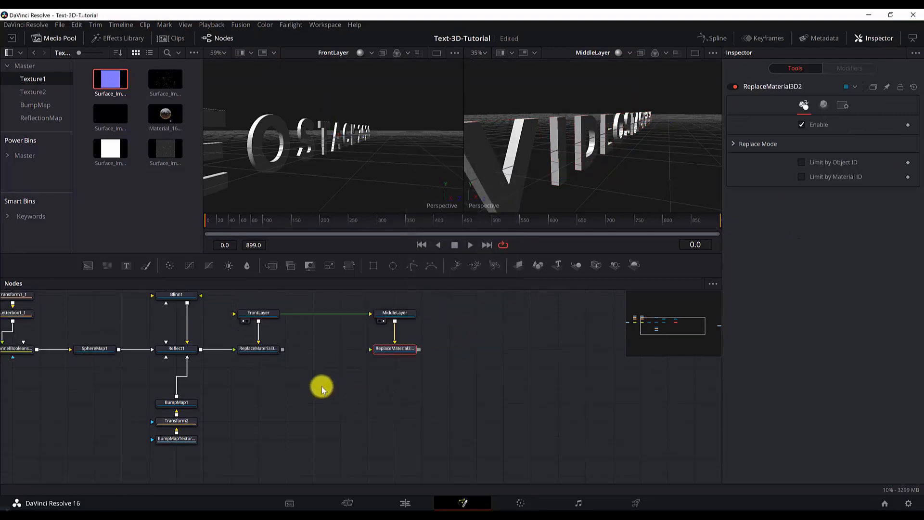
click(299, 411)
key(shift+space)
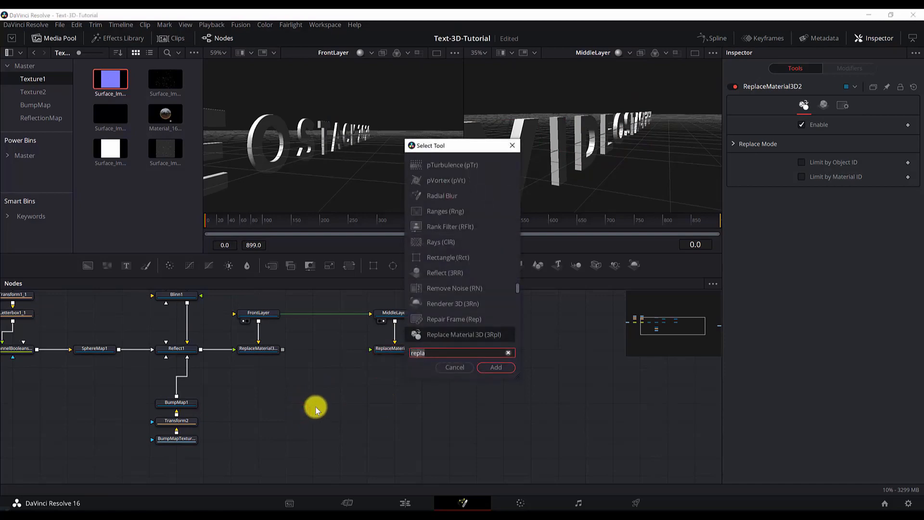
text(merg)
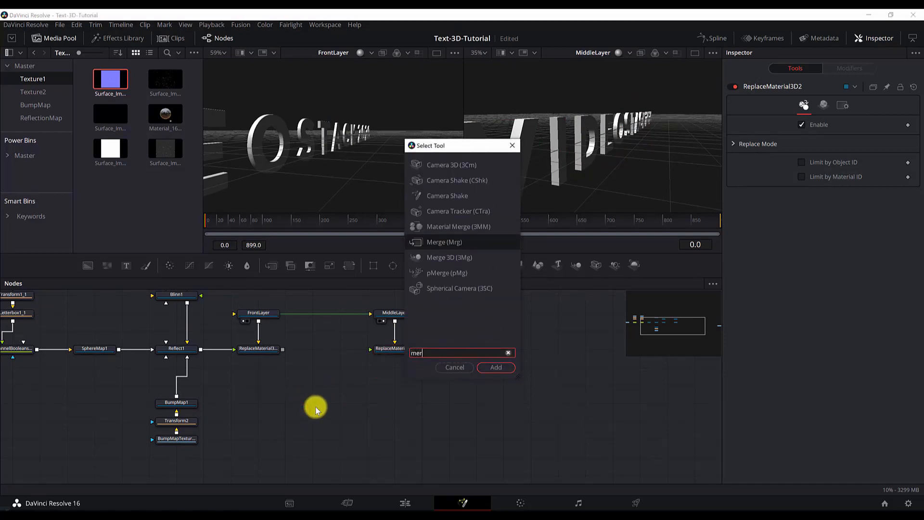
key(Down)
key(Return)
key(F2)
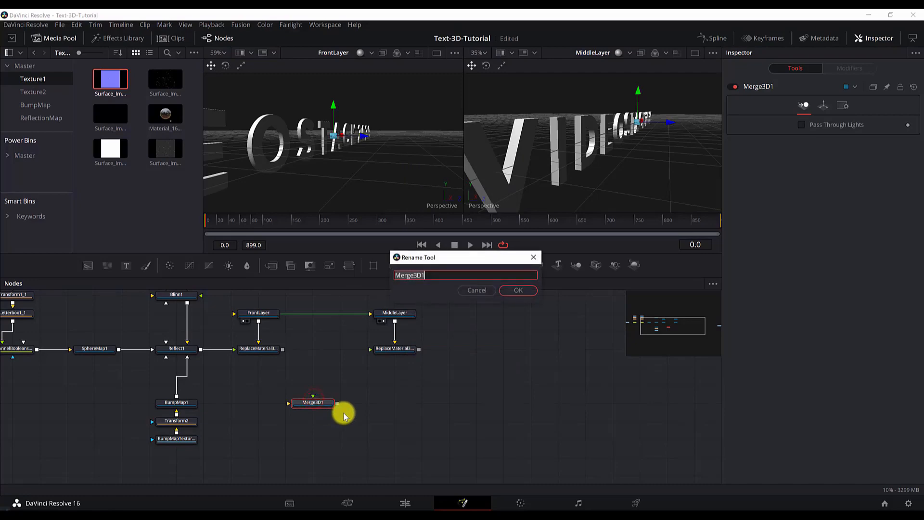
text(TextMerge)
key(Return)
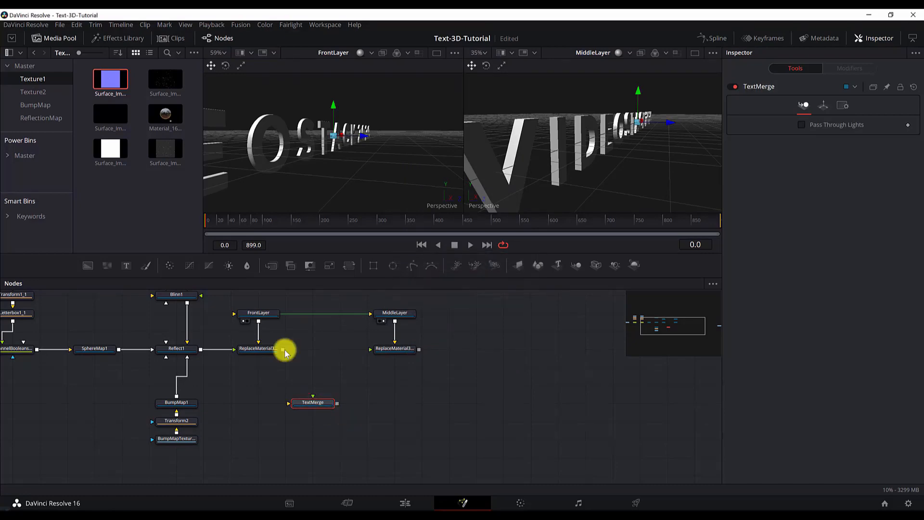
Connect the outputs of both Replace Material 3D nodes to TextMerge and show the merge in the second viewer.
drag(282, 349, 309, 403)
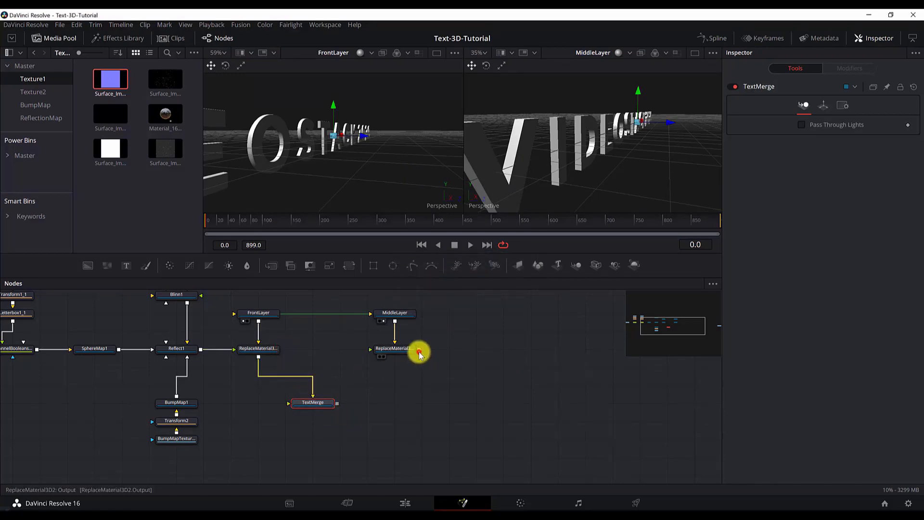
drag(418, 350, 344, 421)
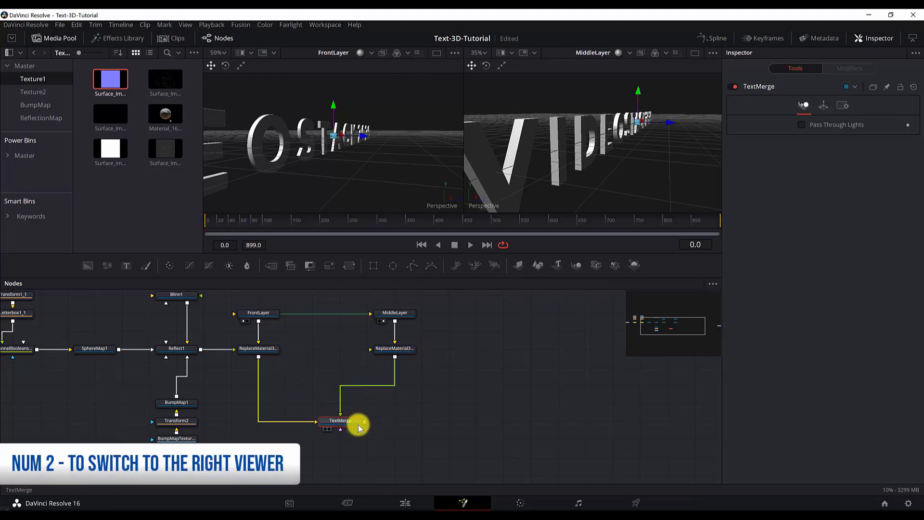
key(2)
mouse_move(572, 164)
mouse_down()
mouse_move(583, 155)
mouse_move(571, 164)
mouse_up()
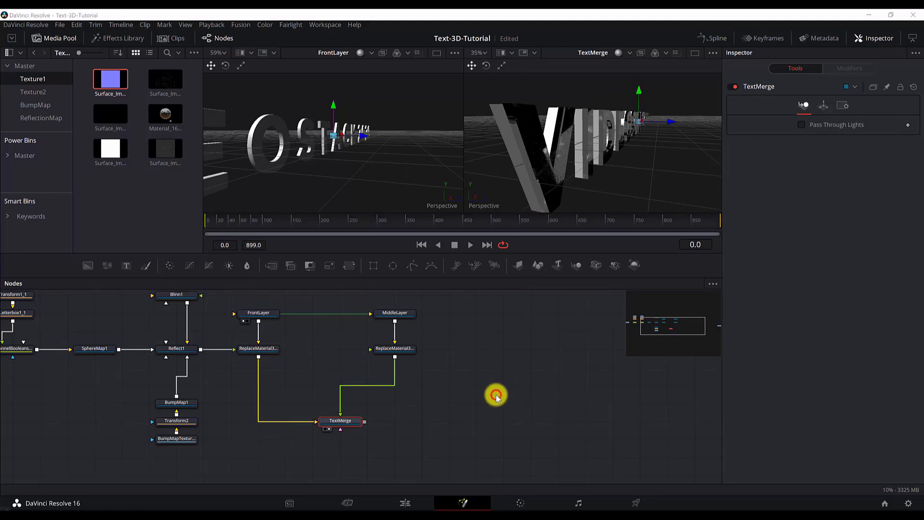
Add a FastNoise node in an empty area of the node graph and show it in the second viewer.
key(shift+space)
text(FastNoise)
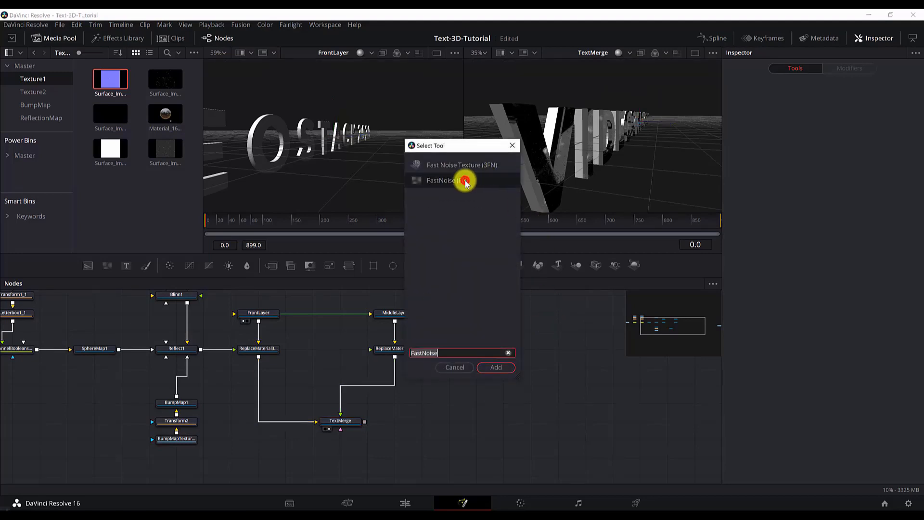
click(496, 367)
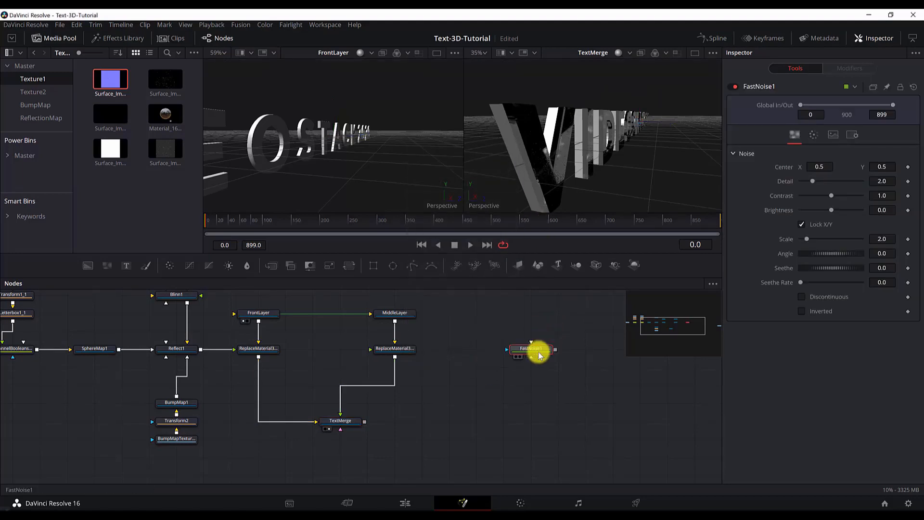
click(516, 358)
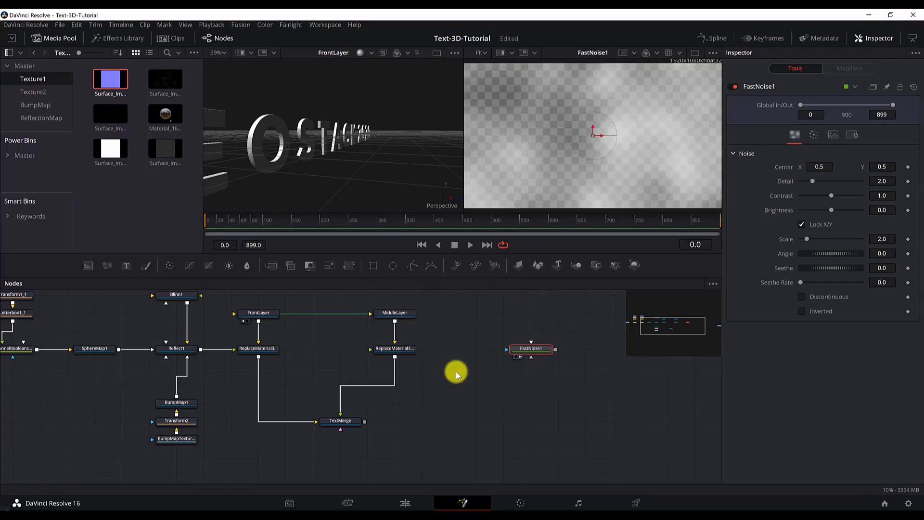
Show TextMerge in the first viewer and move the FastNoise1 node level with TextMerge.
click(350, 427)
key(1)
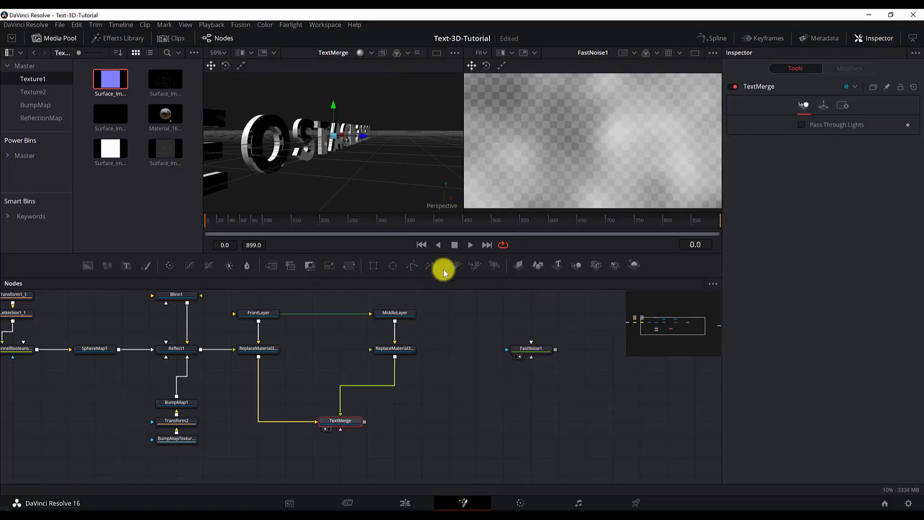
drag(528, 349, 474, 421)
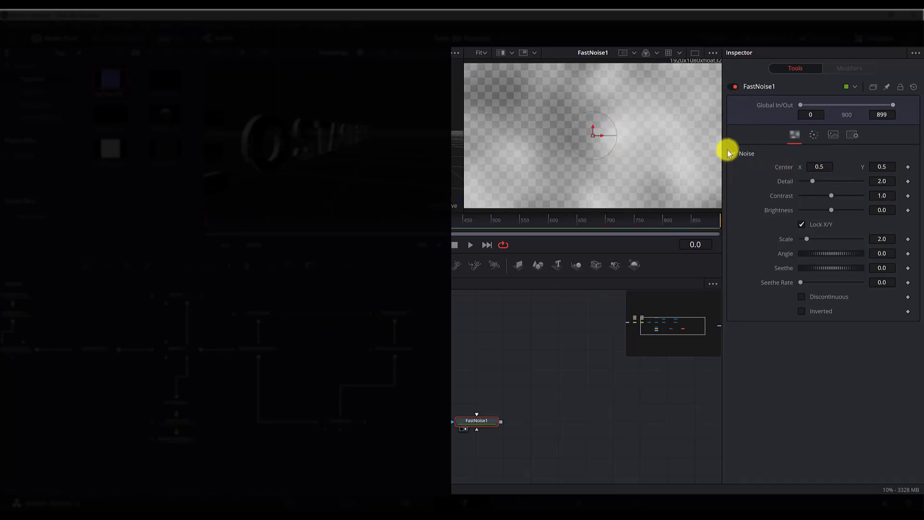
Add the expression Point(time/270, time/270) to the noise Center of FastNoise1 and play back the animation.
right_click(784, 169)
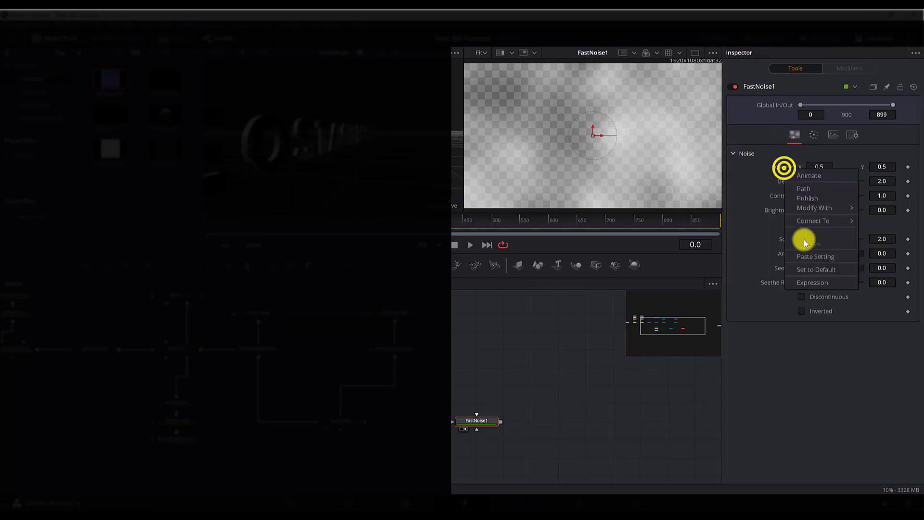
click(813, 279)
click(834, 182)
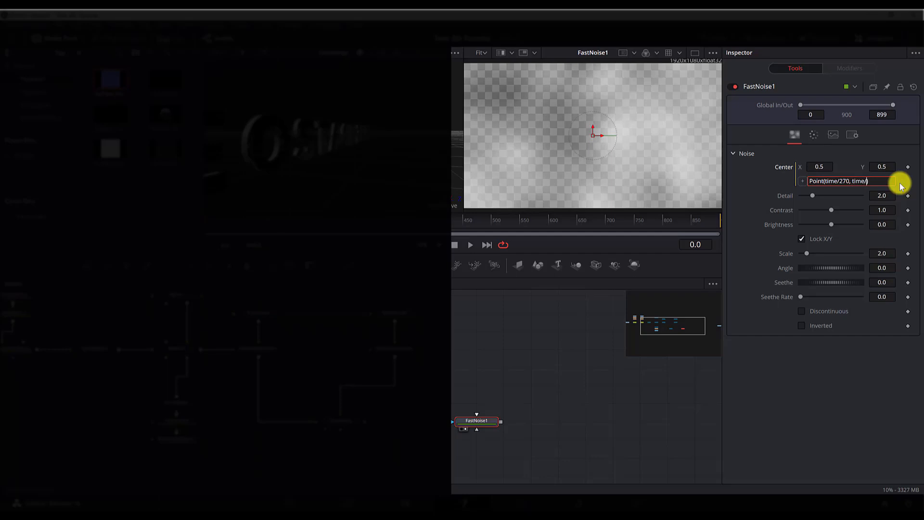
text(0)
key(Return)
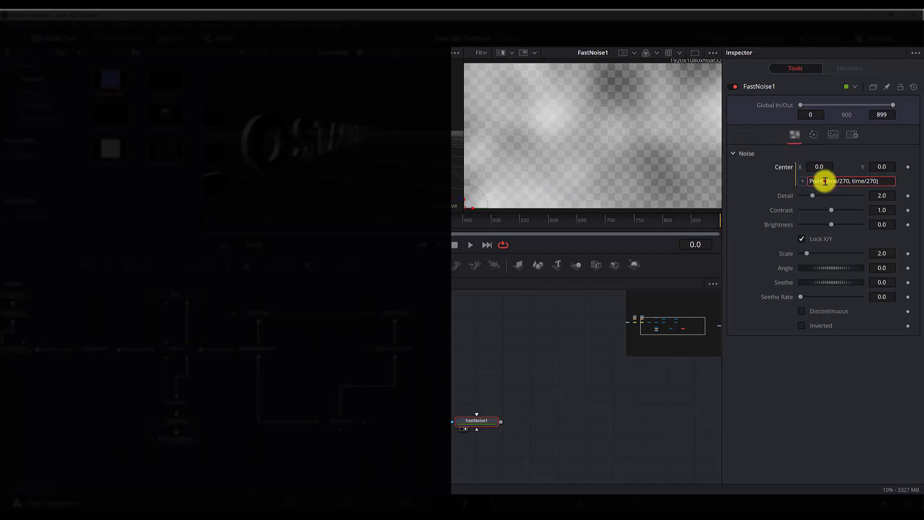
click(825, 181)
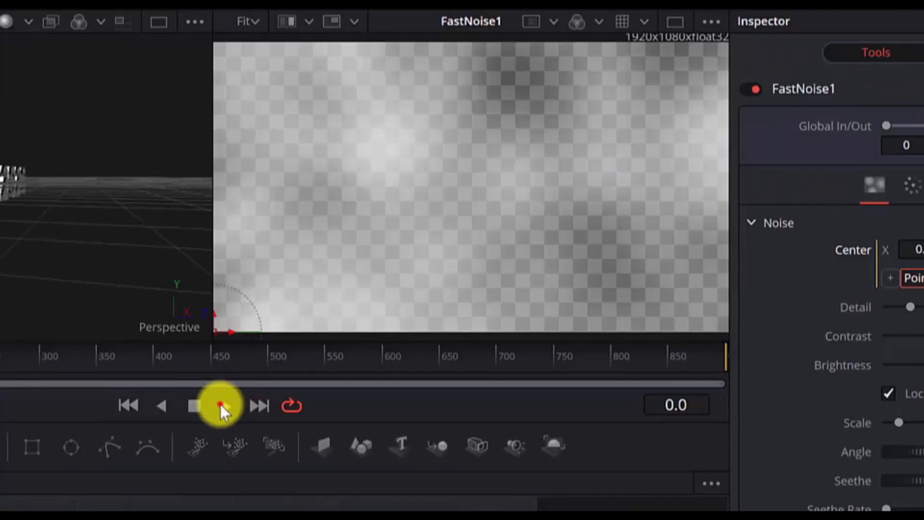
click(220, 403)
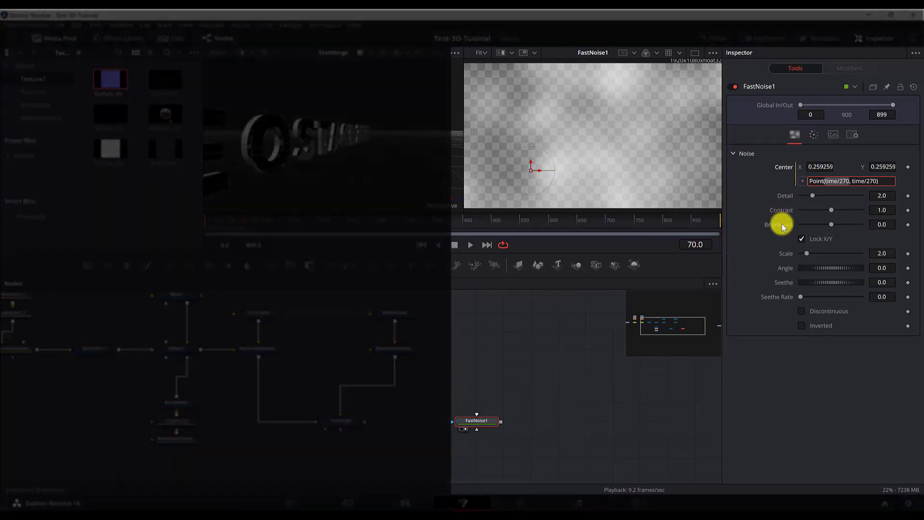
Set the FastNoise1 Detail to 10, Contrast to 2.4 and Brightness to -0.2.
text(10)
key(Tab)
text(2.4)
key(Tab)
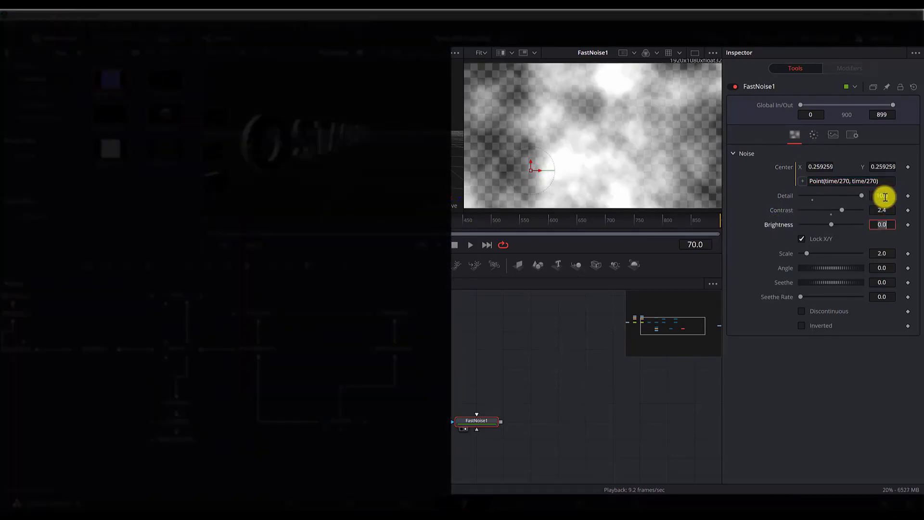
text(-0.2)
key(Tab)
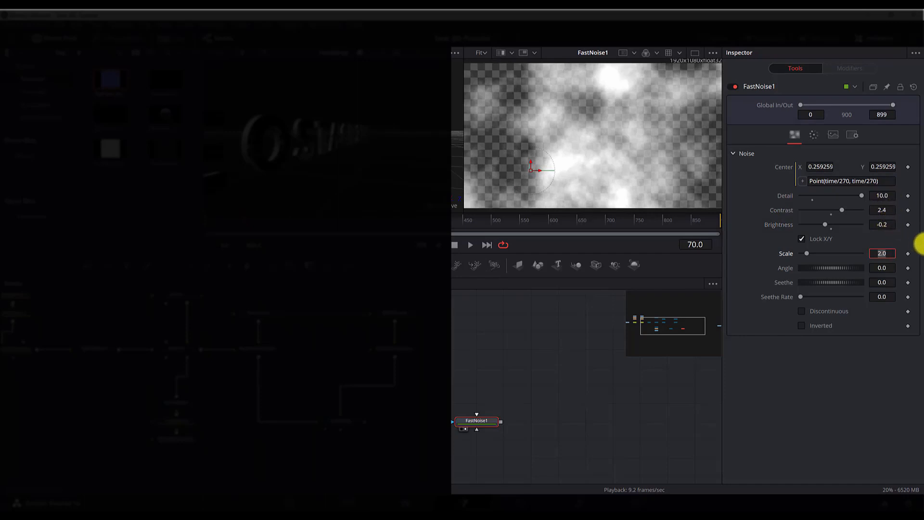
Set the noise Scale to 2.5, Angle to 120 and Seethe to 0.076666, and preview the moving noise.
text(2.5)
key(Tab)
text(120)
key(Tab)
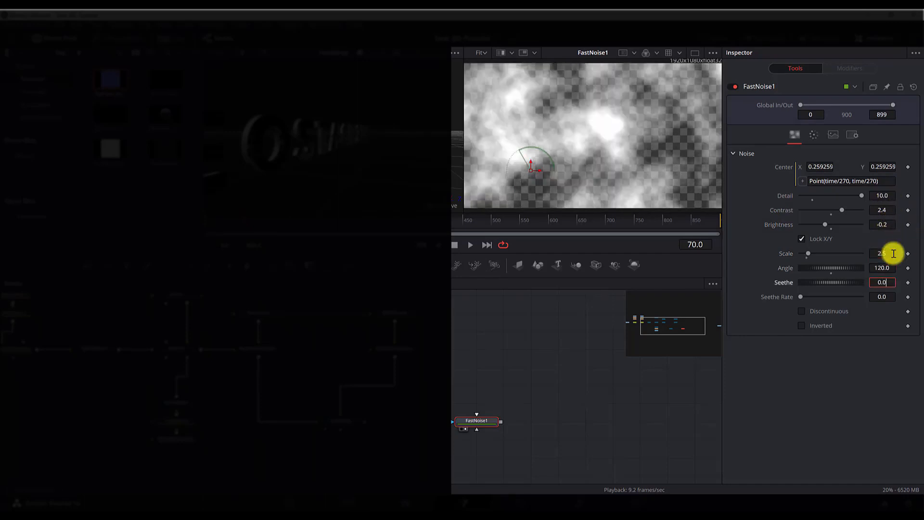
key(Tab)
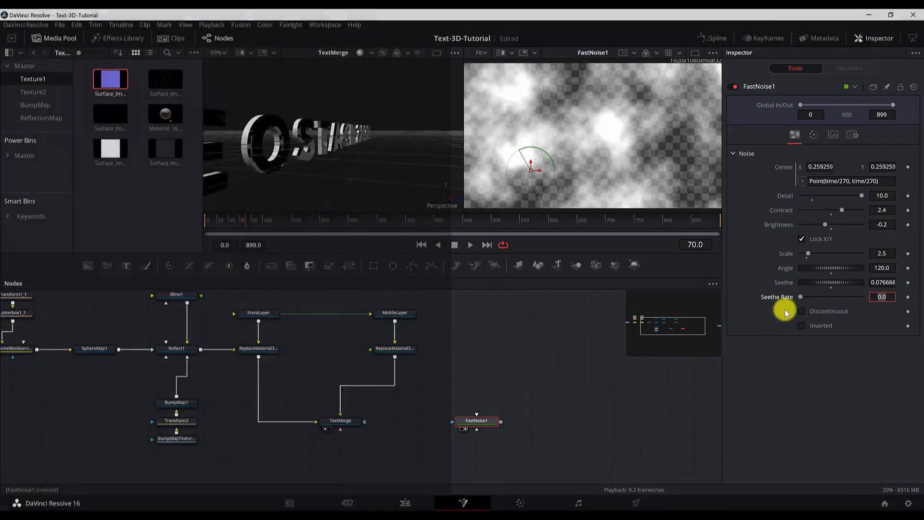
drag(301, 227, 282, 228)
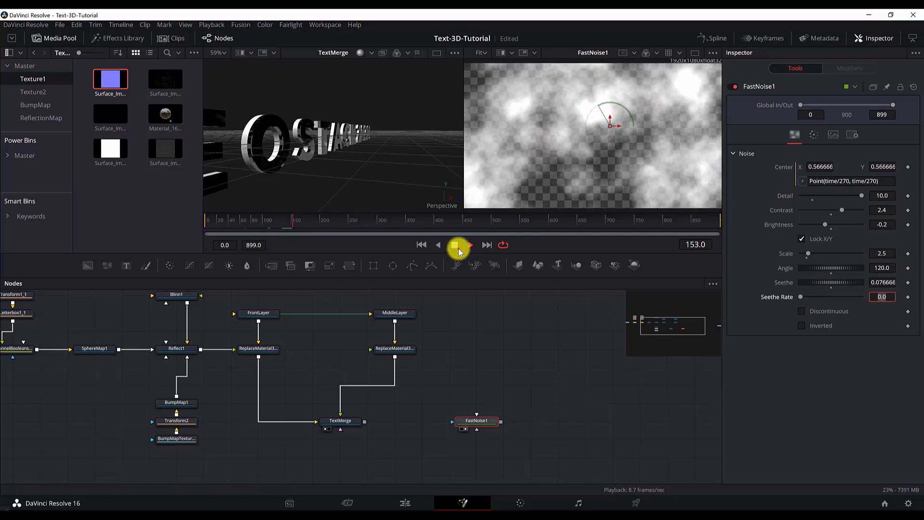
click(457, 246)
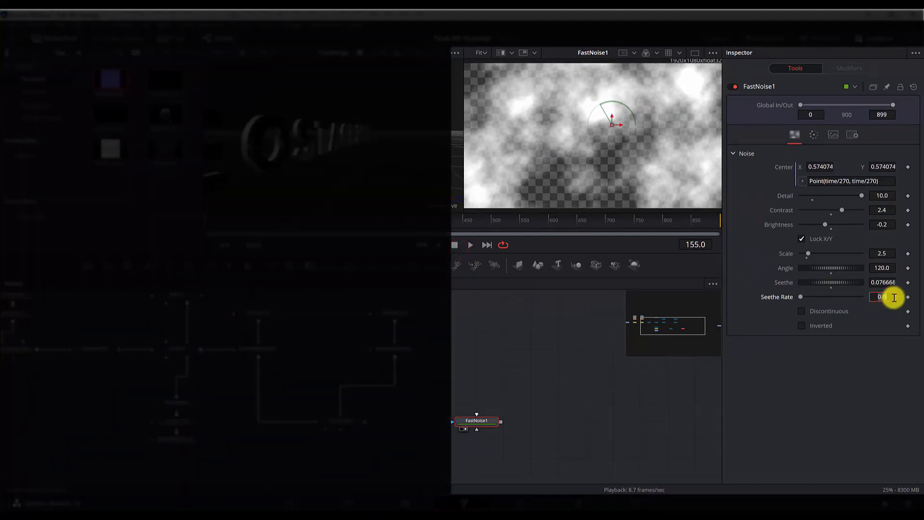
Set the FastNoise1 Seethe Rate to 0.073 and play back the result briefly.
click(890, 297)
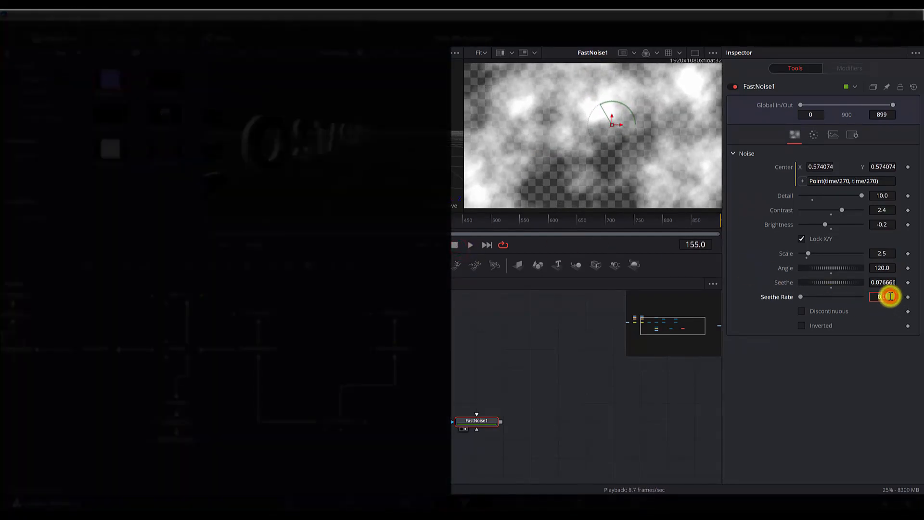
text(73)
key(Tab)
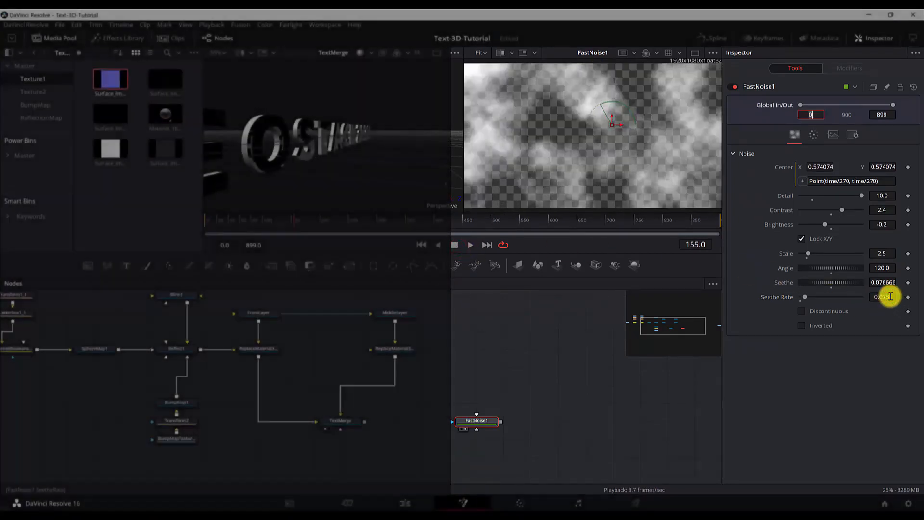
click(479, 245)
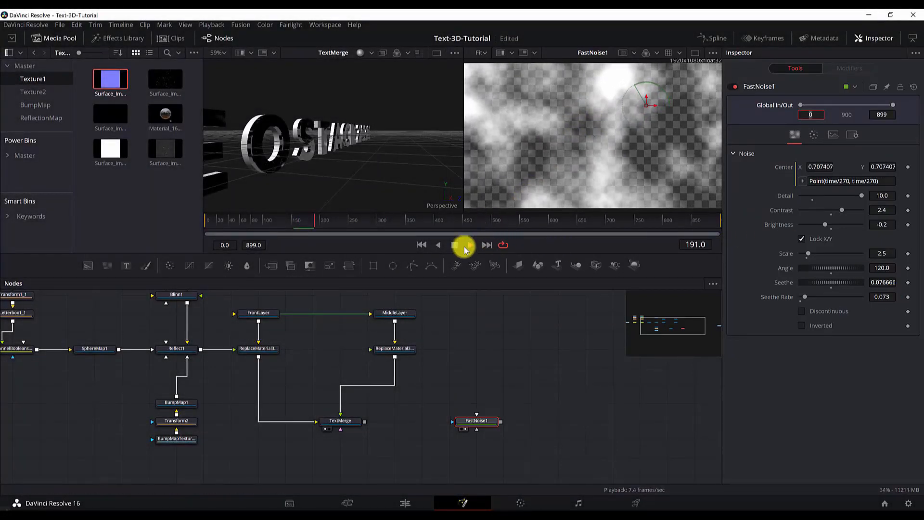
click(455, 246)
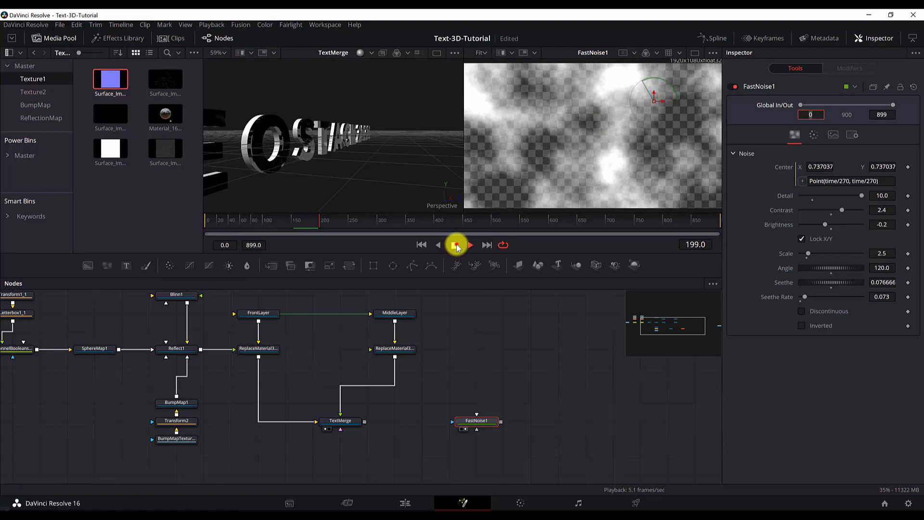
Enable Discontinuous for FastNoise1 and set its Color 2 to hue 0.256, saturation 1.0 and value 1.0.
click(802, 311)
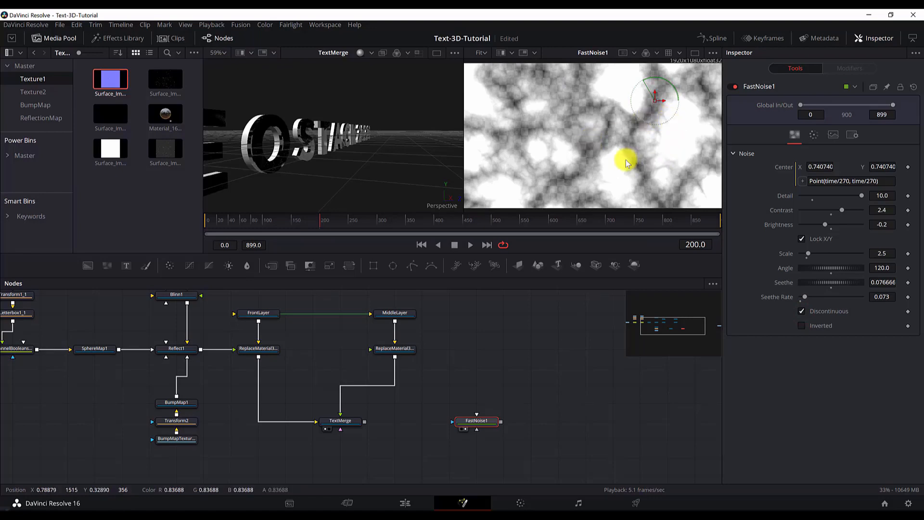
click(813, 137)
click(821, 154)
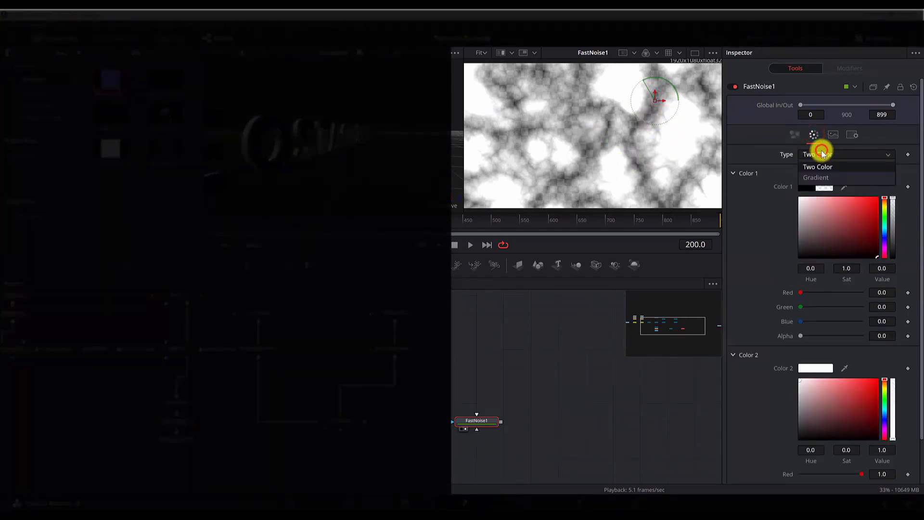
click(822, 154)
scroll(730, 233, down, 2)
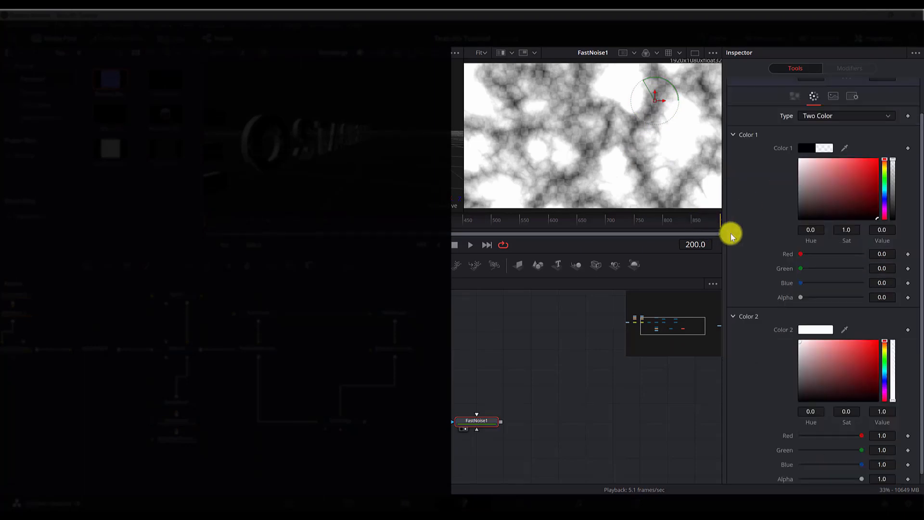
scroll(835, 230, down, 1)
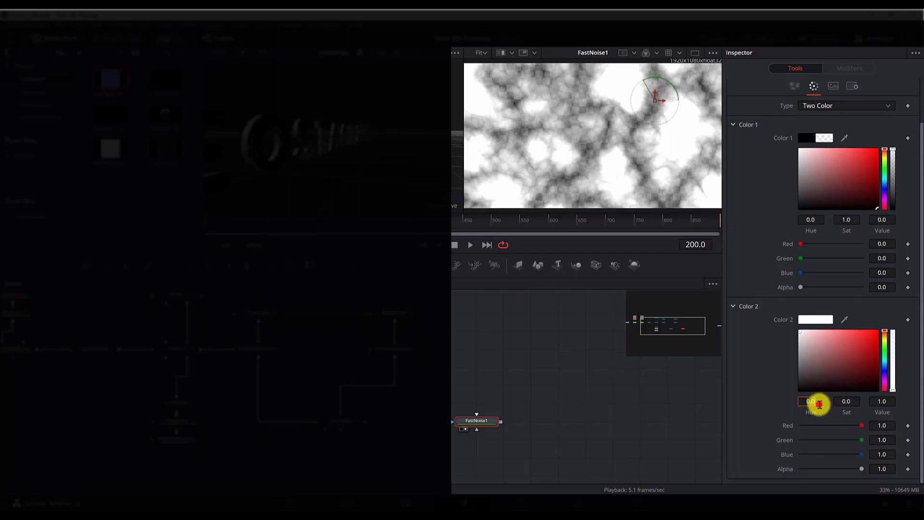
key(Tab)
text(1)
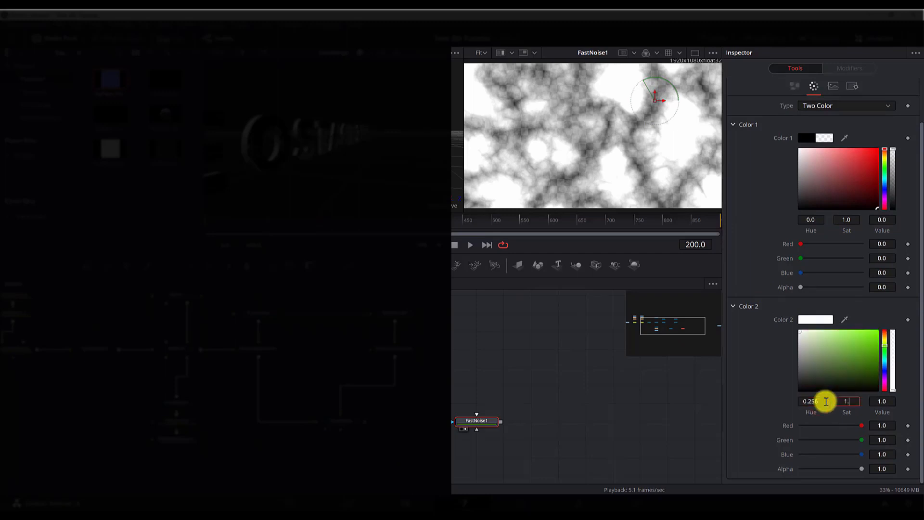
key(Tab)
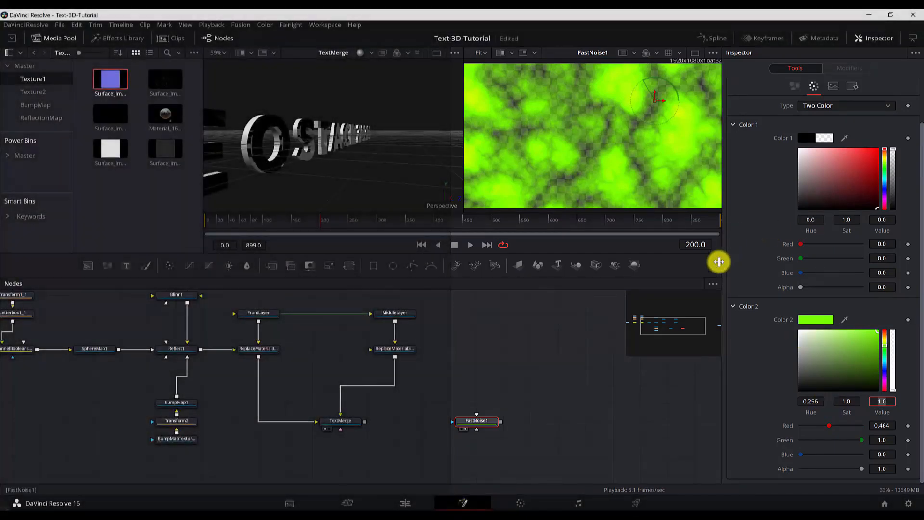
Add a Blur node to the node graph near FastNoise1.
drag(453, 389, 518, 446)
drag(537, 377, 538, 378)
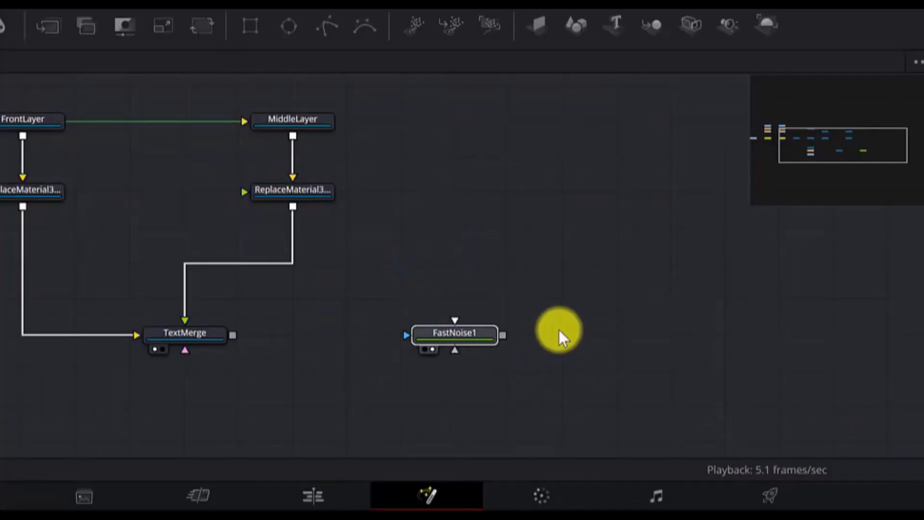
key(shift+space)
text(blur)
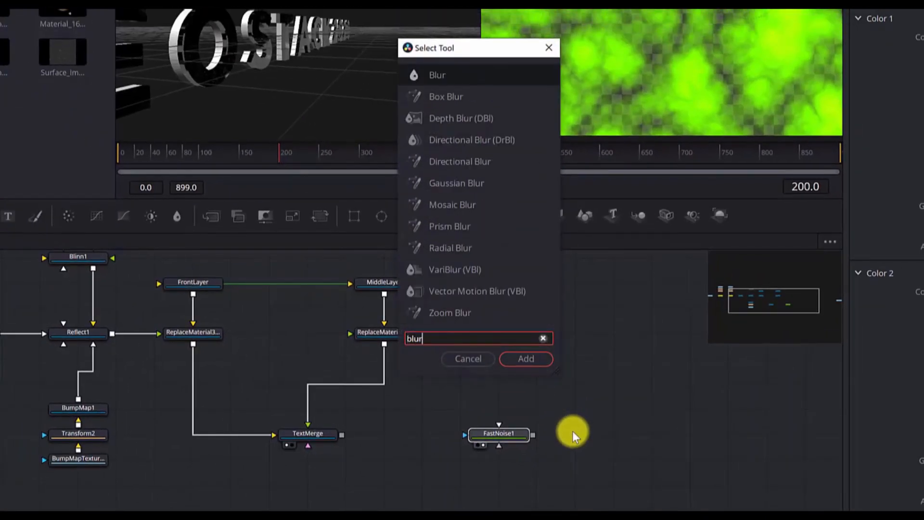
key(Return)
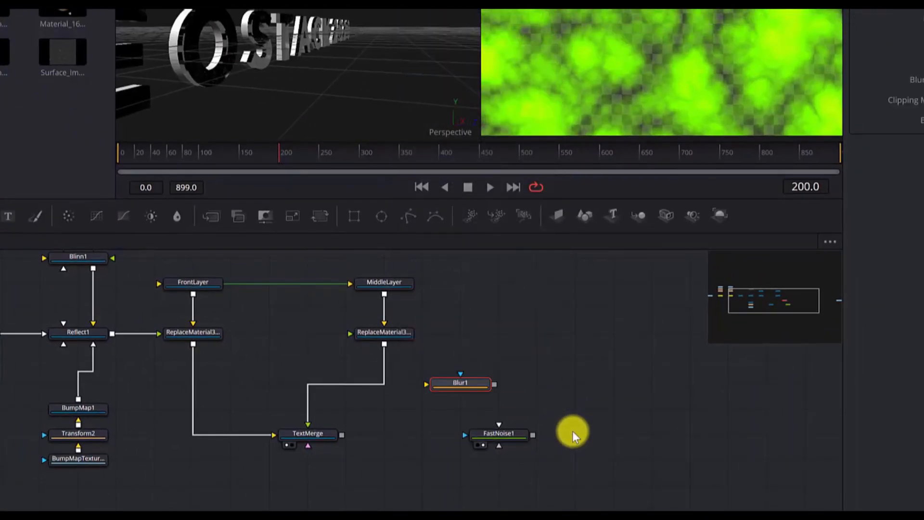
Connect FastNoise1's output to the Blur1 input and set the Blur Size to 3.1.
drag(472, 391, 425, 437)
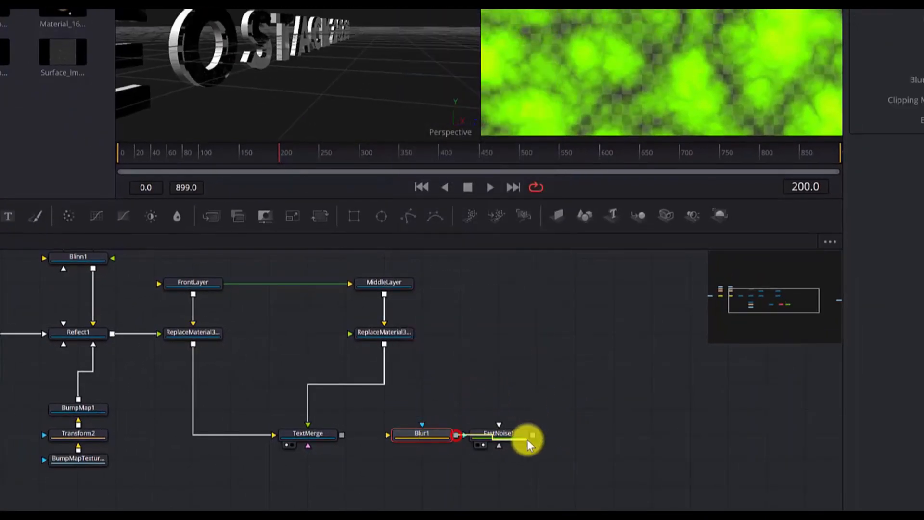
drag(515, 438, 513, 439)
drag(501, 398, 498, 457)
key(Delete)
drag(419, 436, 459, 436)
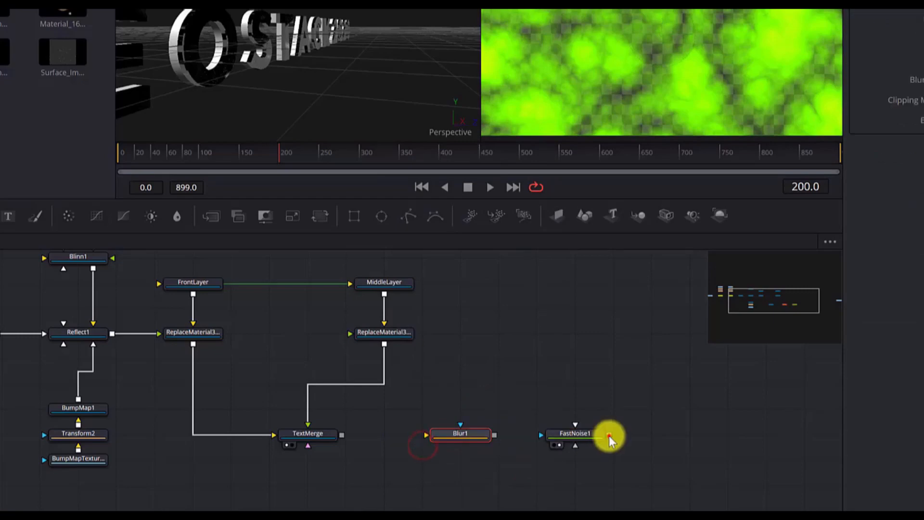
drag(609, 435, 479, 435)
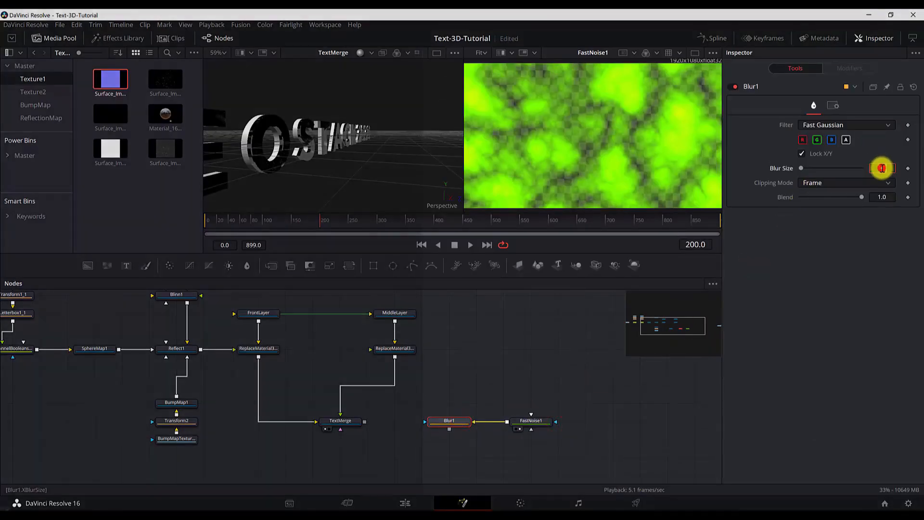
double_click(882, 168)
key(BackSpace)
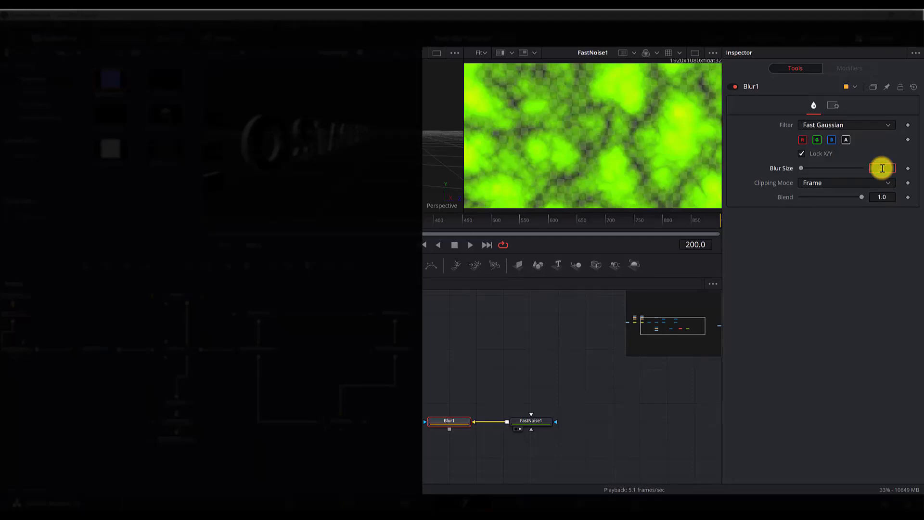
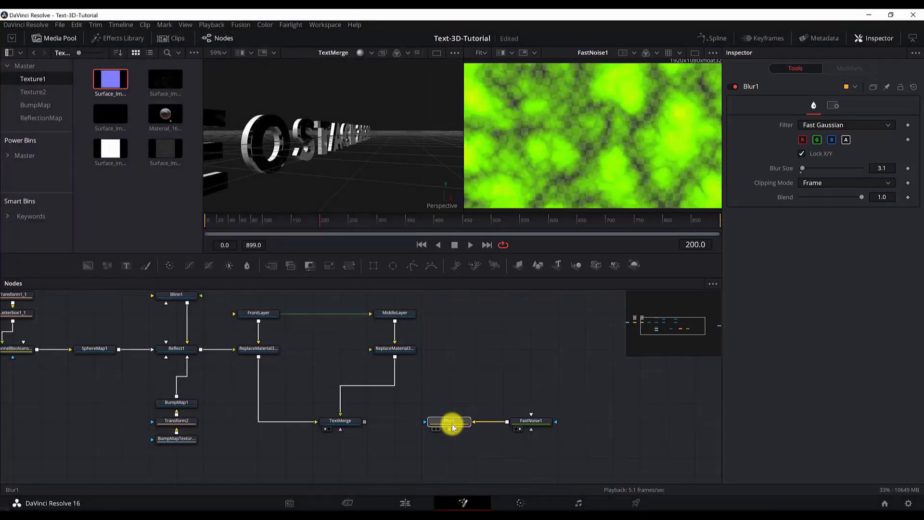
Move Blur1 and FastNoise1 farther from TextMerge and place SphereMap1 above the Reflect1 row.
drag(450, 422, 538, 427)
click(493, 443)
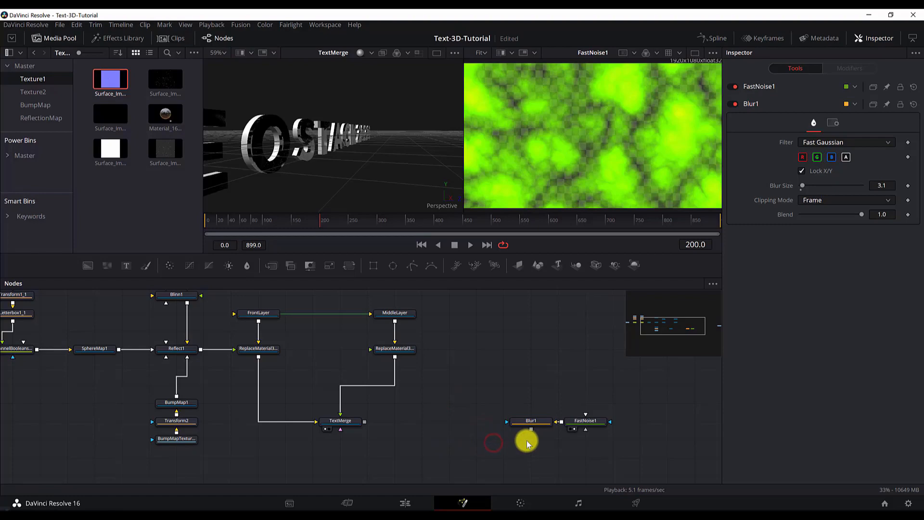
drag(412, 466, 573, 431)
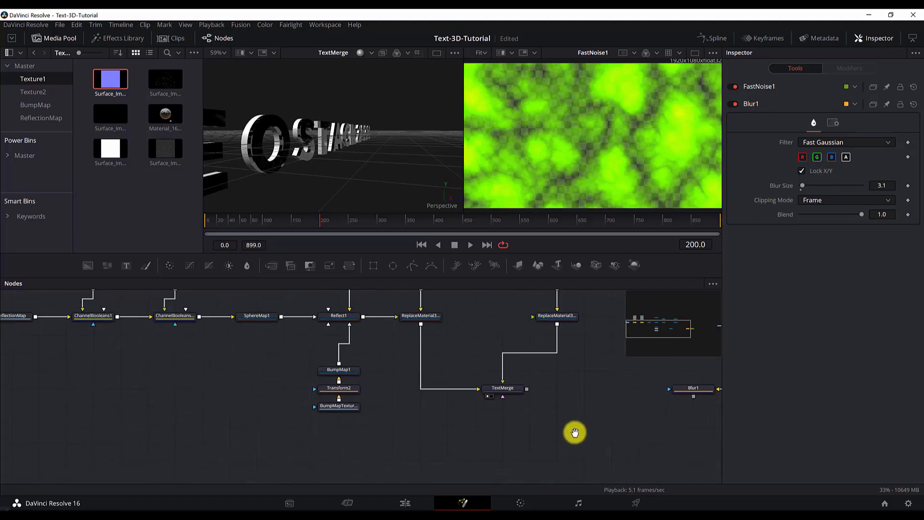
drag(255, 316, 255, 442)
drag(487, 436, 348, 461)
drag(117, 470, 139, 297)
scroll(140, 308, up, 4)
drag(153, 345, 150, 303)
scroll(427, 386, down, 3)
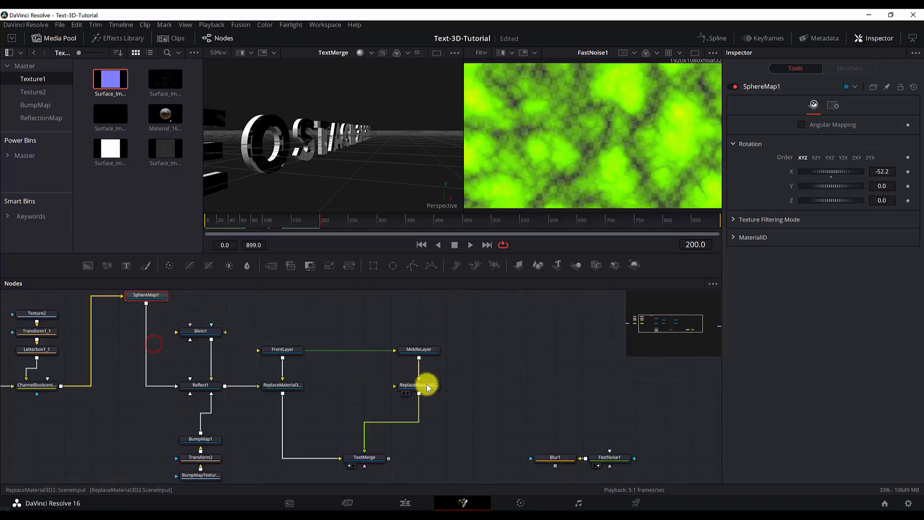
Raise MiddleLayer with its ReplaceMaterial node, and move Blur1 and FastNoise1 above the FrontLayer branch.
click(533, 393)
drag(617, 442, 509, 307)
scroll(509, 308, up, 3)
drag(400, 354, 402, 334)
drag(146, 334, 146, 316)
scroll(146, 318, up, 3)
drag(443, 390, 509, 429)
mouse_move(496, 413)
mouse_down()
mouse_move(332, 323)
mouse_move(338, 308)
mouse_move(286, 317)
mouse_up()
click(286, 335)
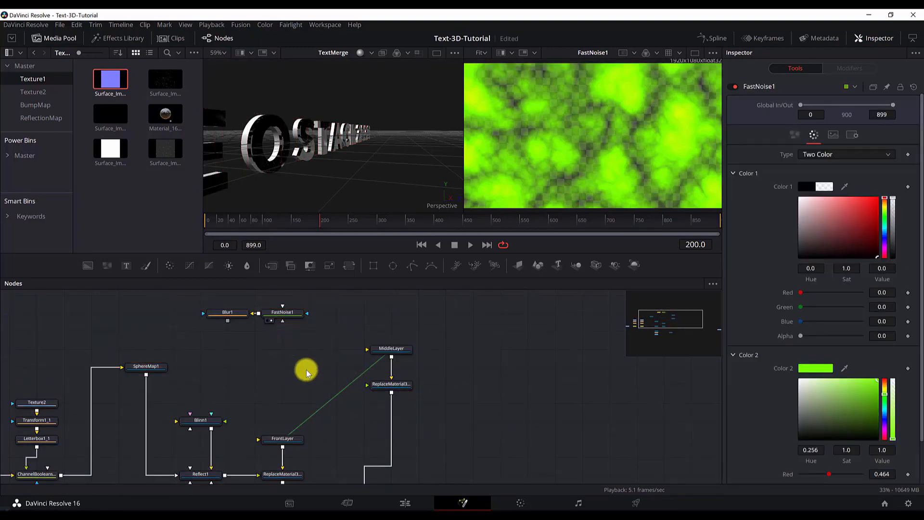
Add a Reflect node below FastNoise1 in the node graph.
key(shift+space)
text(refl)
key(Return)
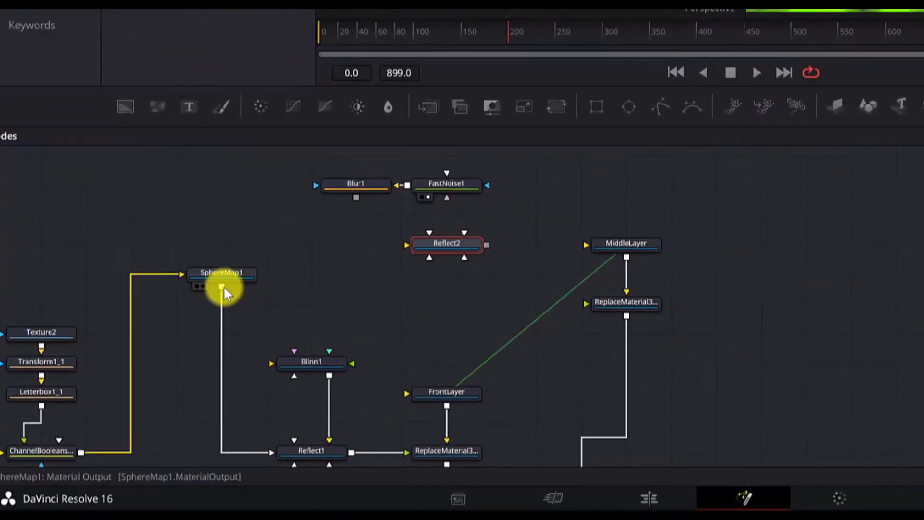
Connect SphereMap1's output to Reflect2 as Reflection Color Material and show Reflect2 in the second viewer.
mouse_move(223, 287)
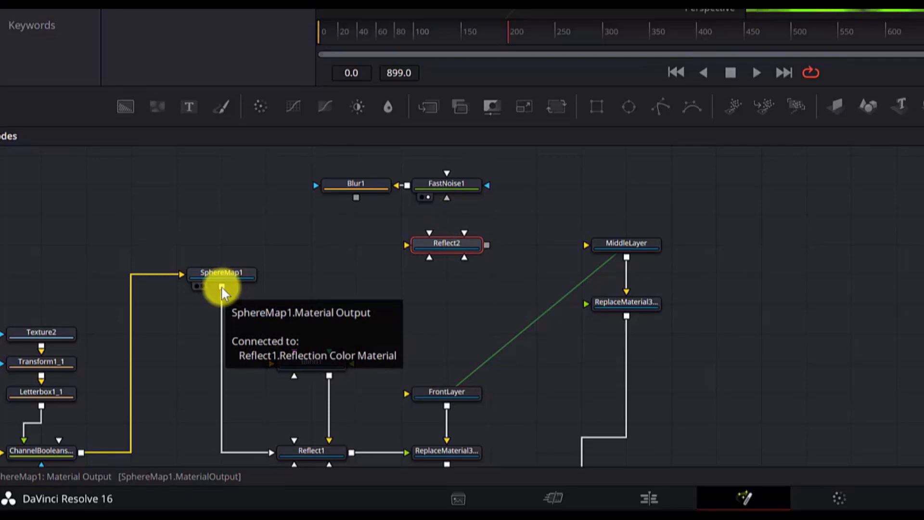
drag(222, 288, 453, 249)
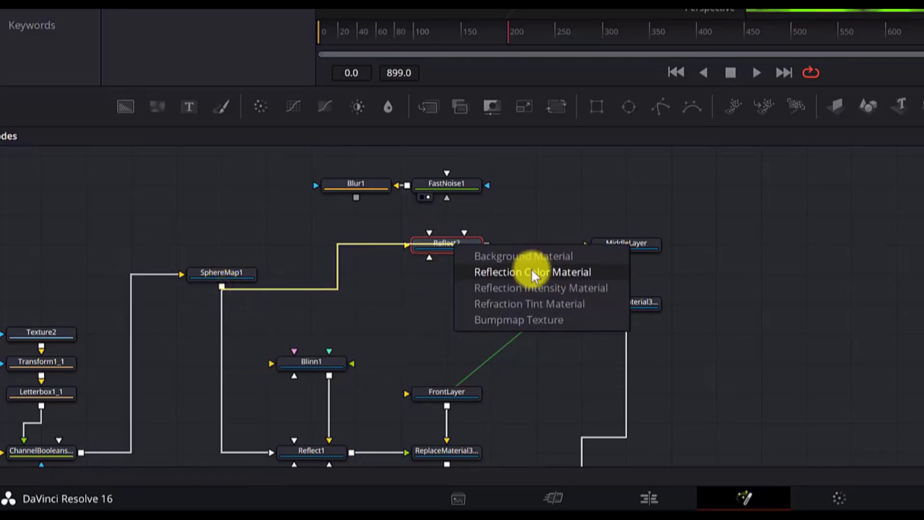
click(533, 273)
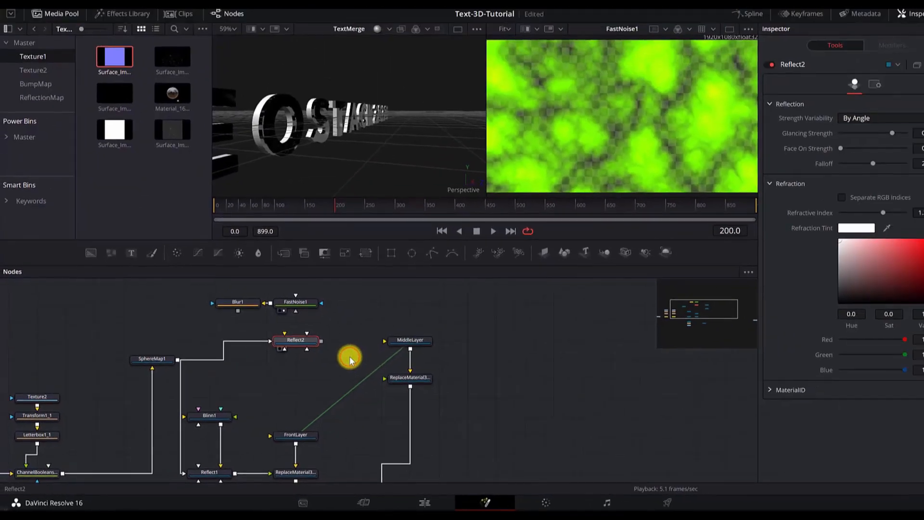
key(2)
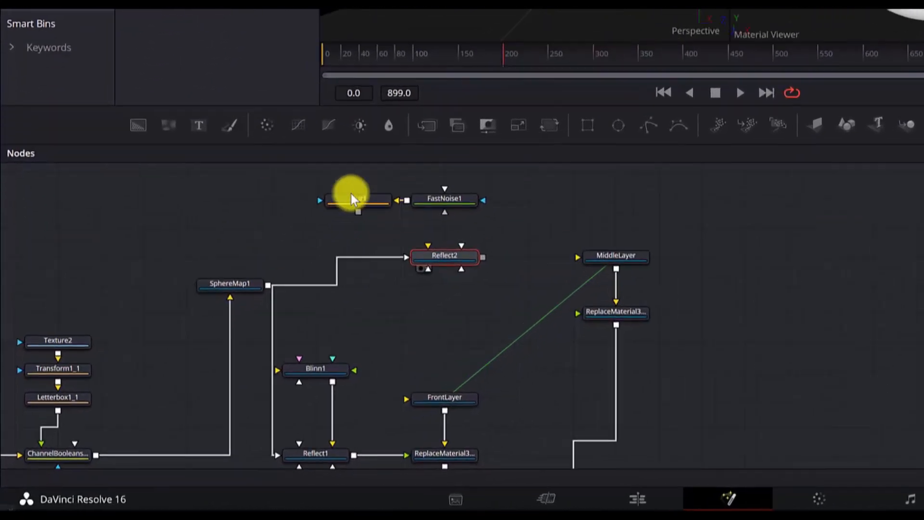
Stack FastNoise1 and Blur1 above Reflect2 and connect Blur1's output to Reflect2 as Background Material.
drag(222, 308, 271, 331)
click(407, 215)
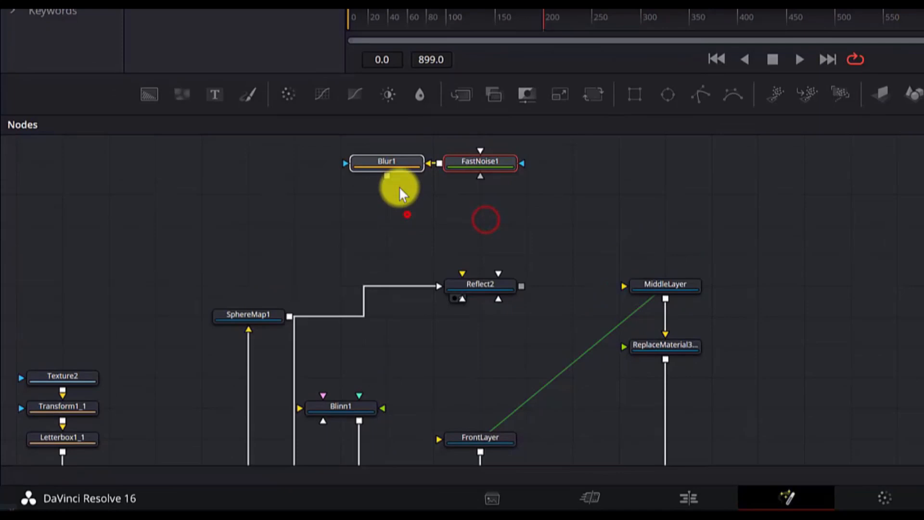
drag(385, 163, 482, 209)
drag(471, 151, 495, 192)
drag(495, 192, 515, 289)
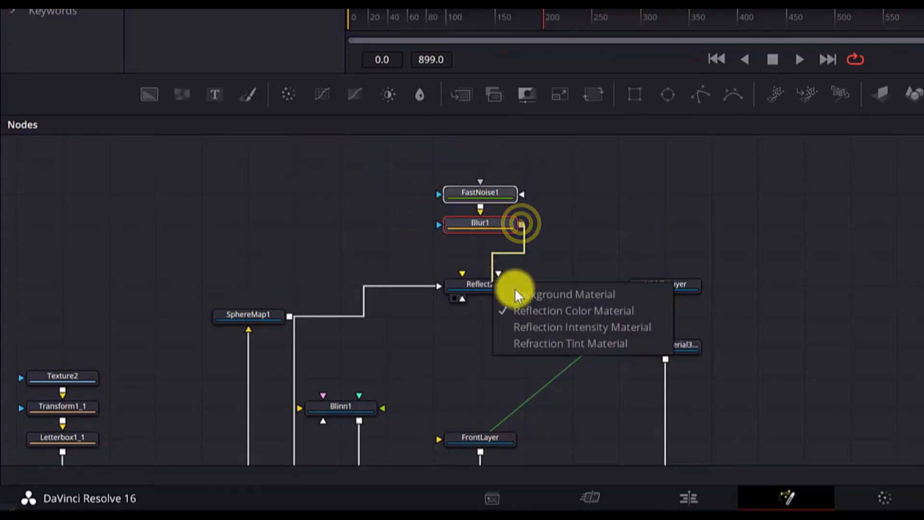
click(524, 293)
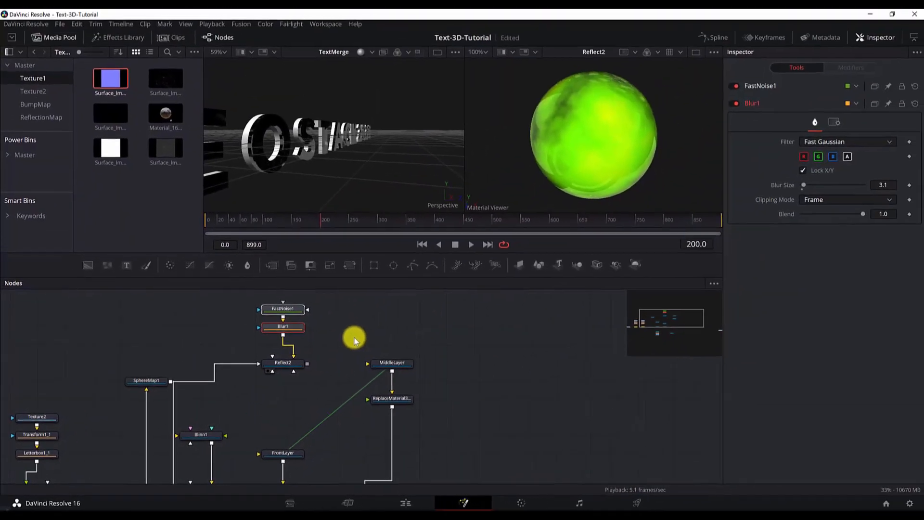
Play back the animated noise on the Reflect2 material preview and show Reflect2's settings.
drag(505, 23, 373, 26)
click(469, 245)
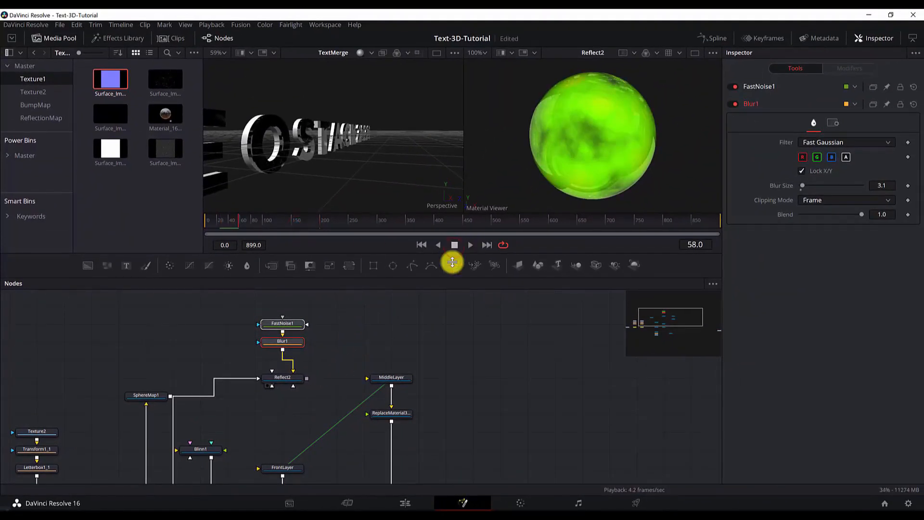
scroll(336, 374, down, 2)
click(295, 366)
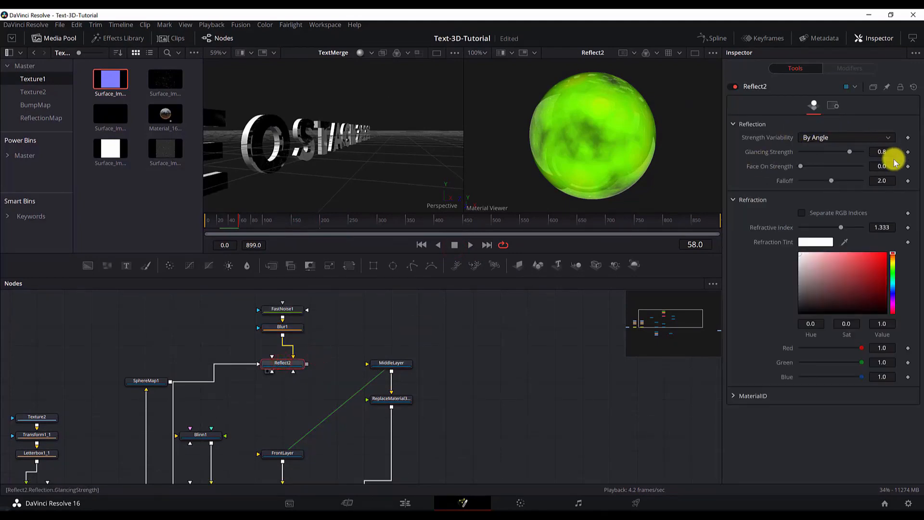
Align MiddleLayer's ReplaceMaterial node with Reflect2 and connect Reflect2's output to its material input.
drag(371, 338, 399, 403)
drag(399, 402, 397, 363)
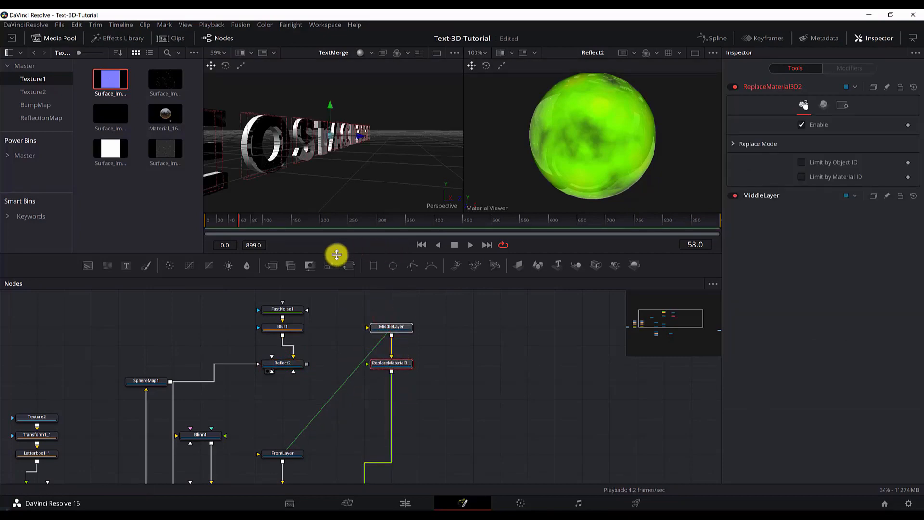
drag(267, 172, 342, 146)
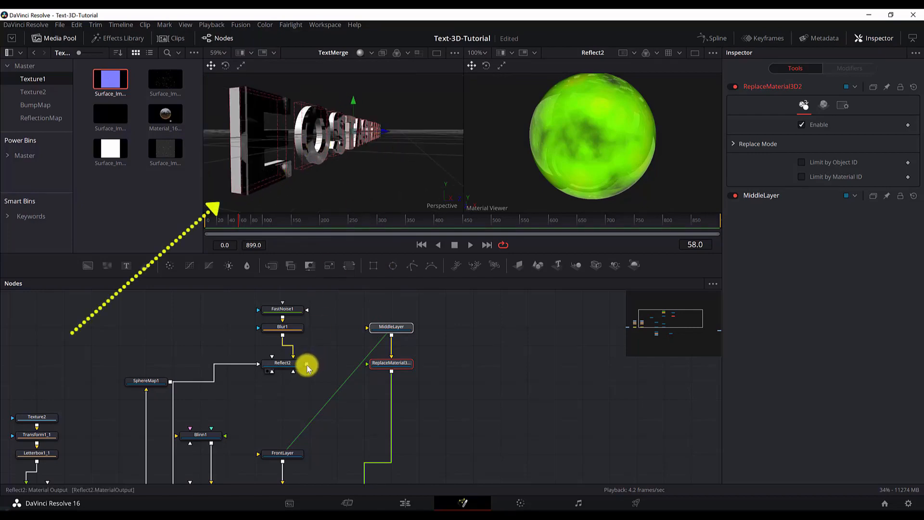
drag(307, 366, 382, 362)
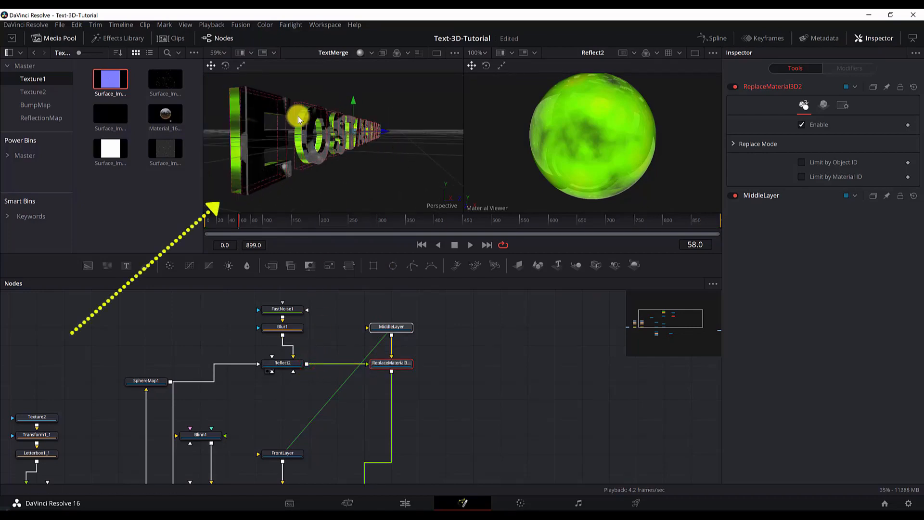
Play back the animation from near the start and inspect the new material on the 3D text's middle layer.
drag(254, 224, 208, 220)
click(471, 244)
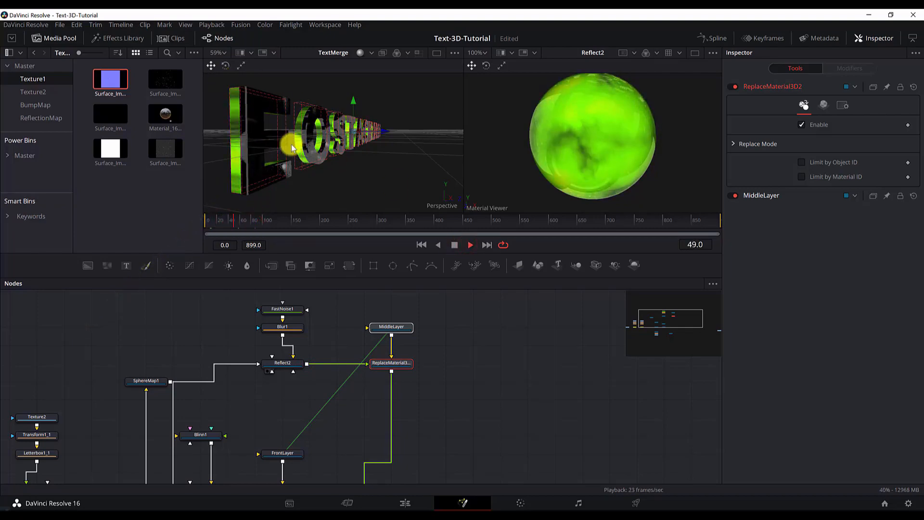
click(450, 245)
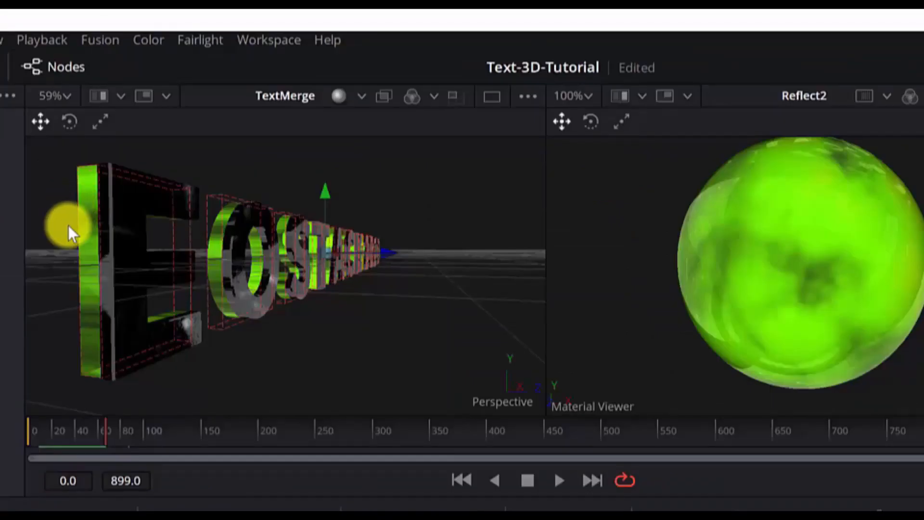
mouse_move(221, 301)
mouse_down()
mouse_move(255, 299)
mouse_move(237, 306)
mouse_up()
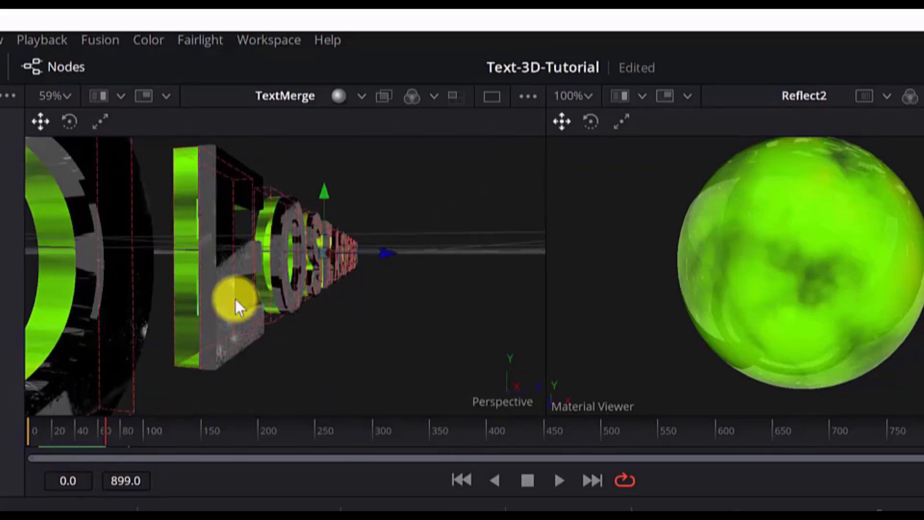
drag(200, 189, 291, 332)
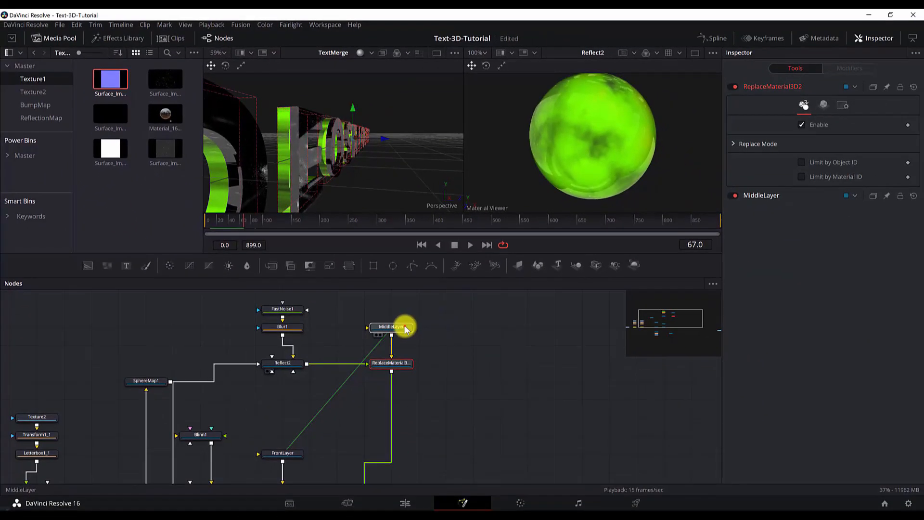
Show MiddleLayer's shading settings, then play back the animation of the merged 3D text and stop it.
click(406, 328)
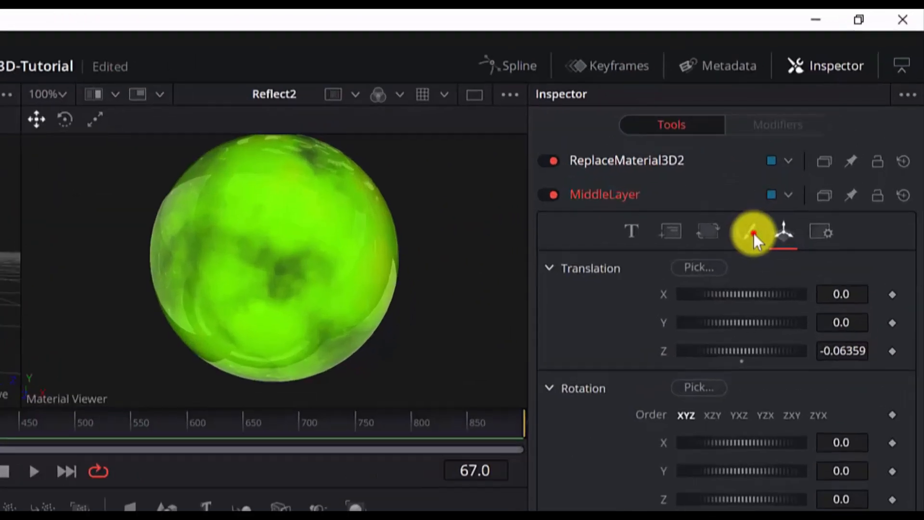
click(838, 124)
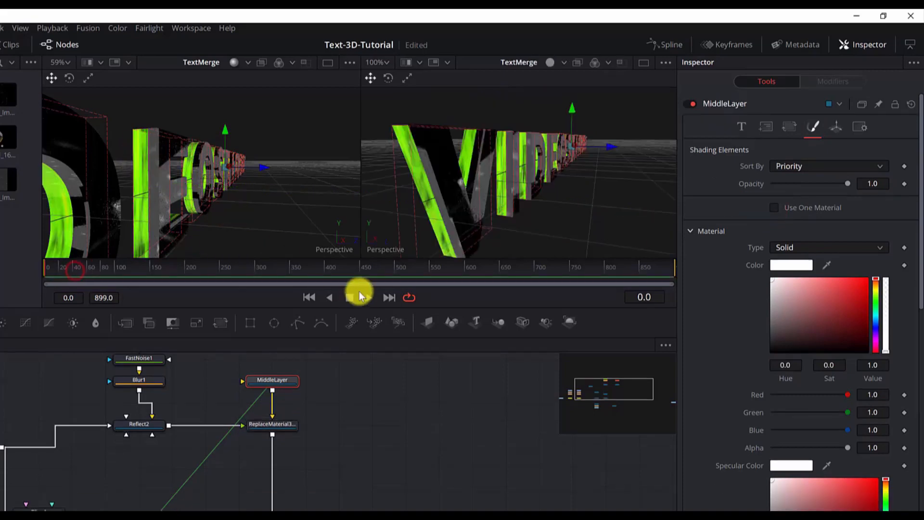
click(368, 298)
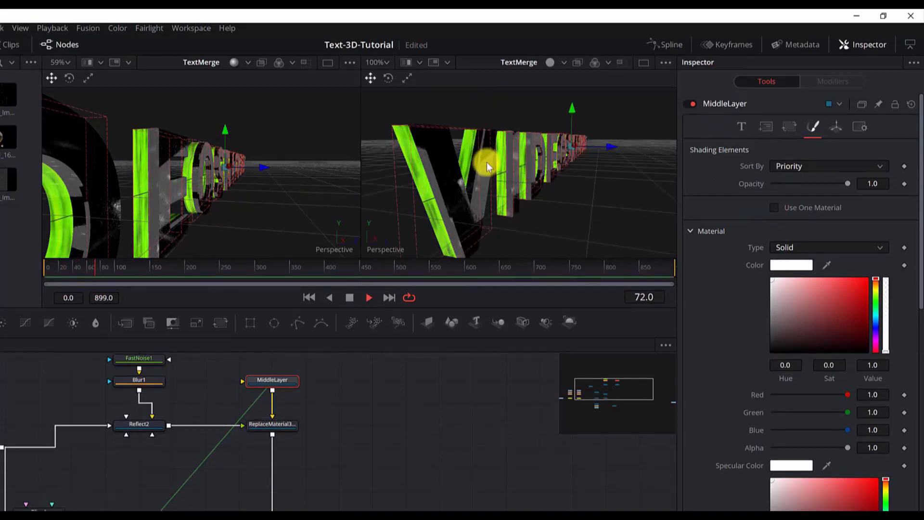
click(351, 297)
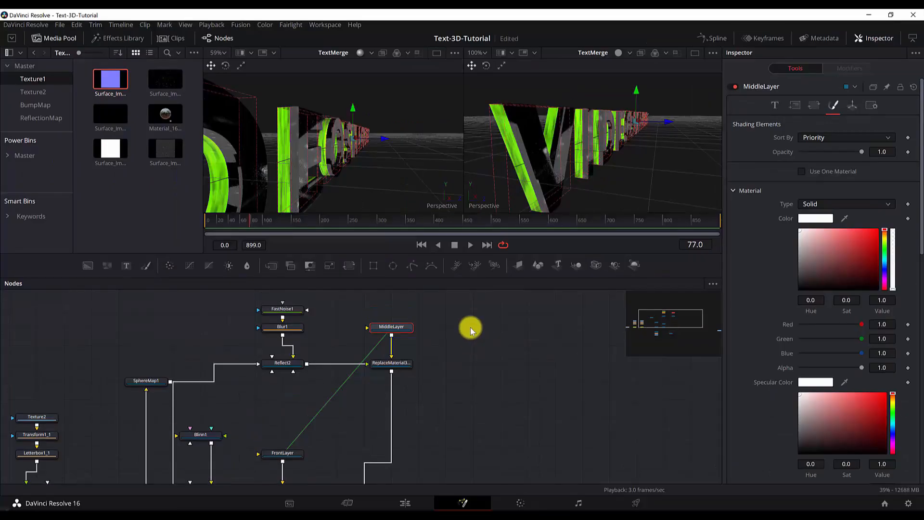
Move the MiddleLayer, ReplaceMaterial, FastNoise1, Blur1 and Reflect2 nodes together further right to make room in the node graph.
scroll(470, 330, down, 2)
scroll(460, 334, up, 3)
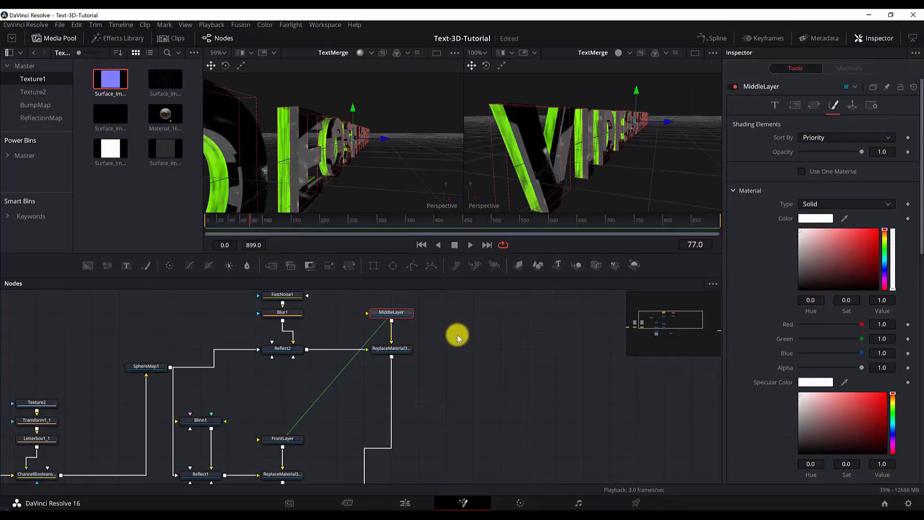
drag(256, 312, 475, 375)
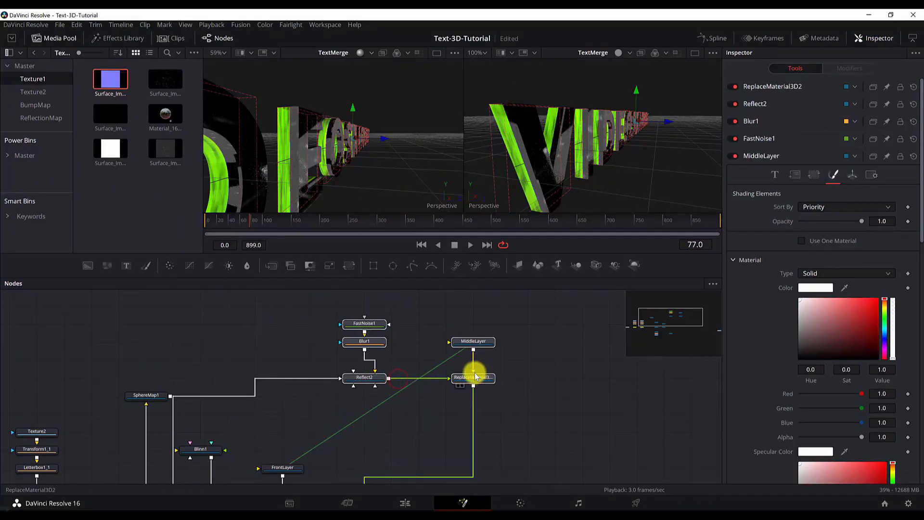
click(475, 377)
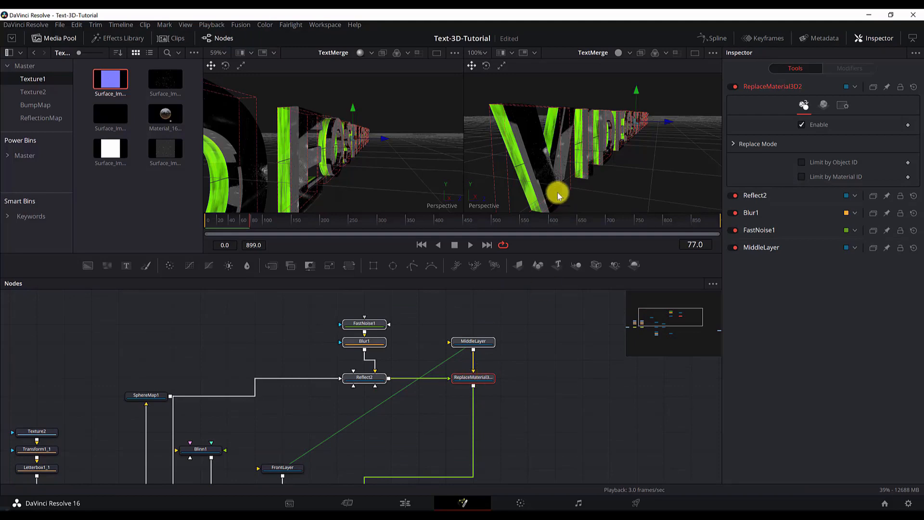
Add a junction to the connection between MiddleLayer's ReplaceMaterial node and TextMerge, and place it level with TextMerge, directly below ReplaceMaterial.
scroll(418, 367, down, 8)
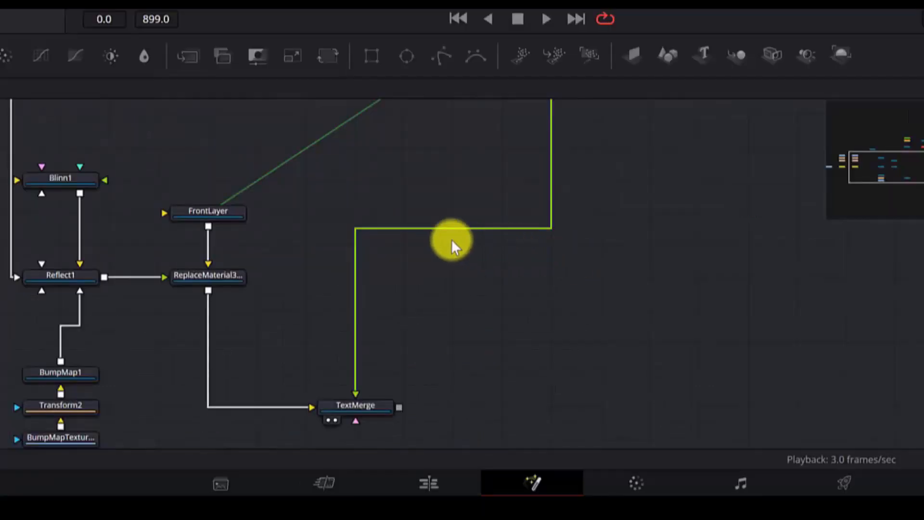
alt+click(354, 229)
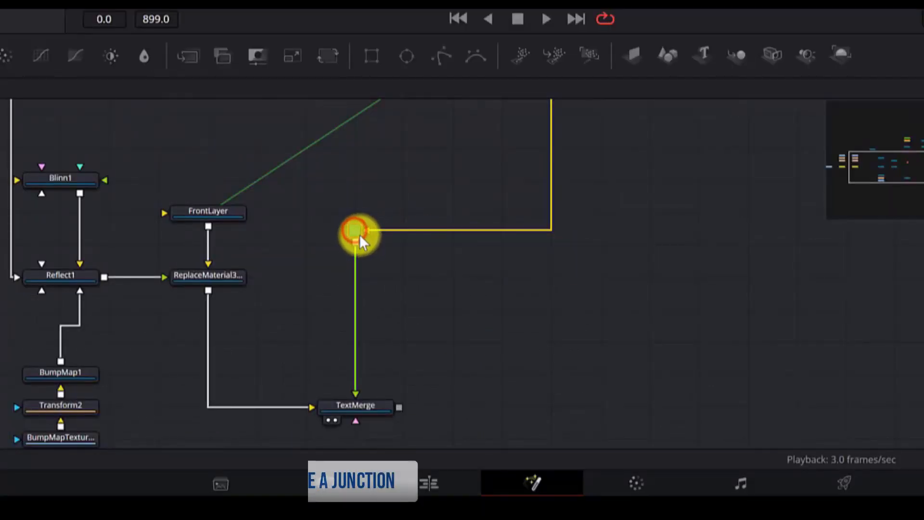
drag(358, 231, 554, 404)
scroll(583, 308, up, 3)
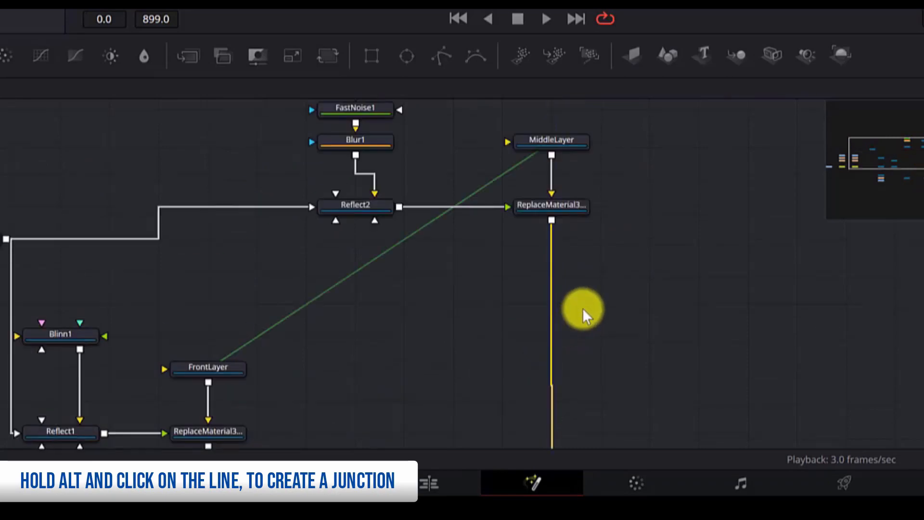
Move FastNoise1, Blur1 and Reflect2 closer to MiddleLayer's nodes and line up Reflect2 and ReplaceMaterial with SphereMap1.
scroll(582, 308, up, 4)
click(300, 131)
drag(371, 268, 435, 269)
drag(331, 121, 380, 262)
drag(364, 265, 432, 262)
scroll(432, 262, down, 2)
drag(323, 103, 566, 280)
drag(572, 240, 574, 261)
scroll(598, 313, down, 6)
scroll(460, 287, up, 1)
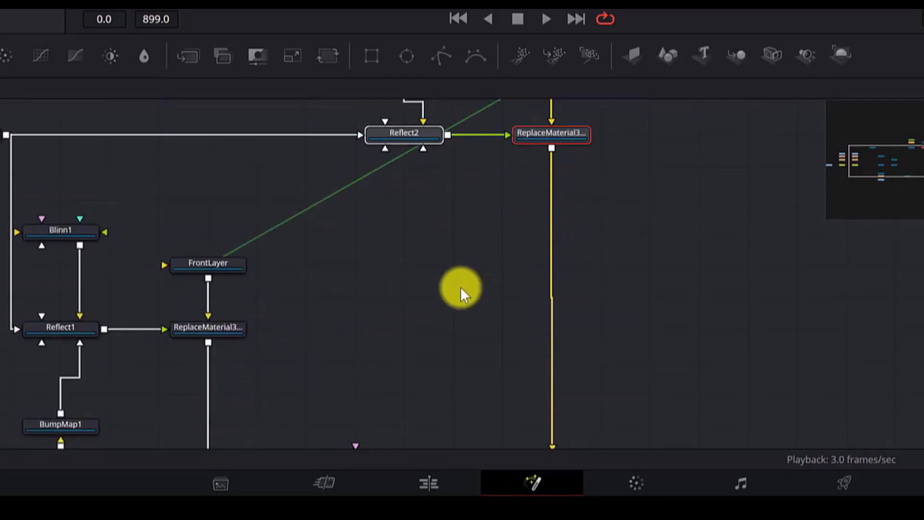
scroll(460, 287, down, 4)
scroll(458, 288, up, 1)
scroll(443, 282, up, 2)
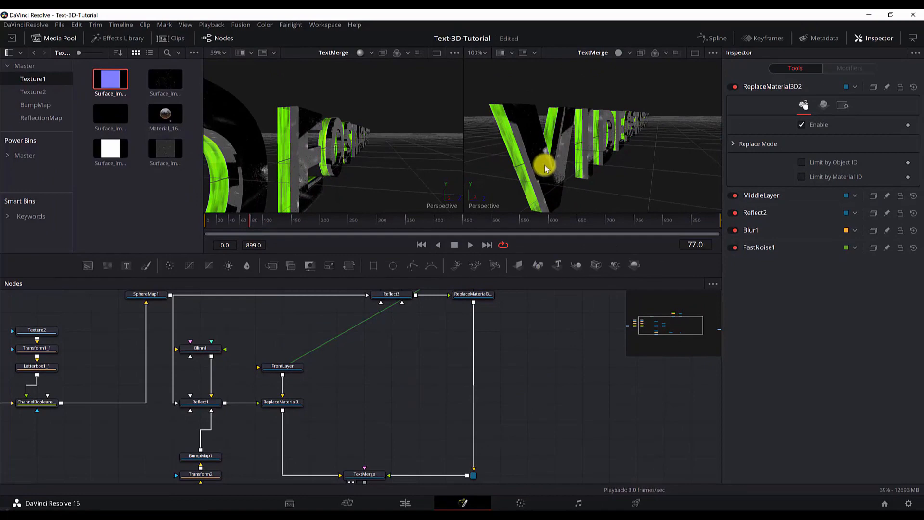
Paste an instance of the FrontLayer text node and place it level with FrontLayer, to its right.
click(353, 381)
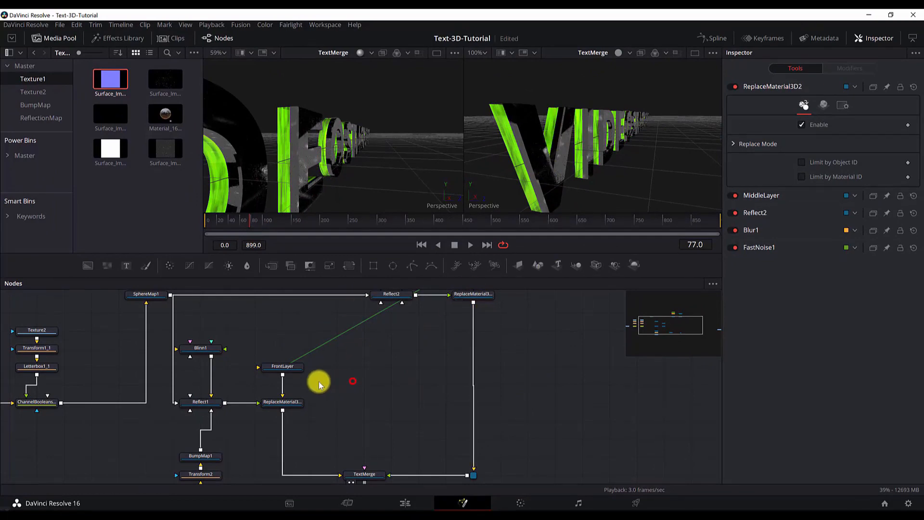
click(294, 369)
click(379, 387)
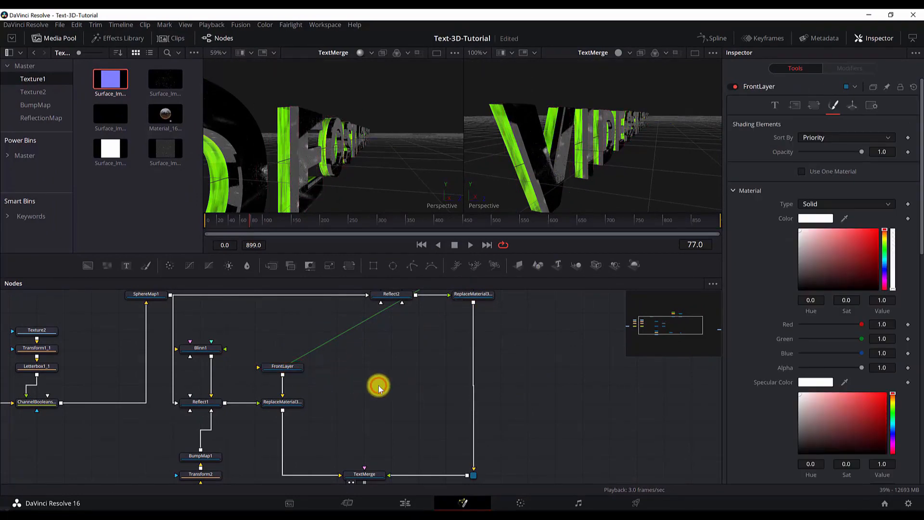
key(ctrl+shift+v)
drag(384, 384, 378, 369)
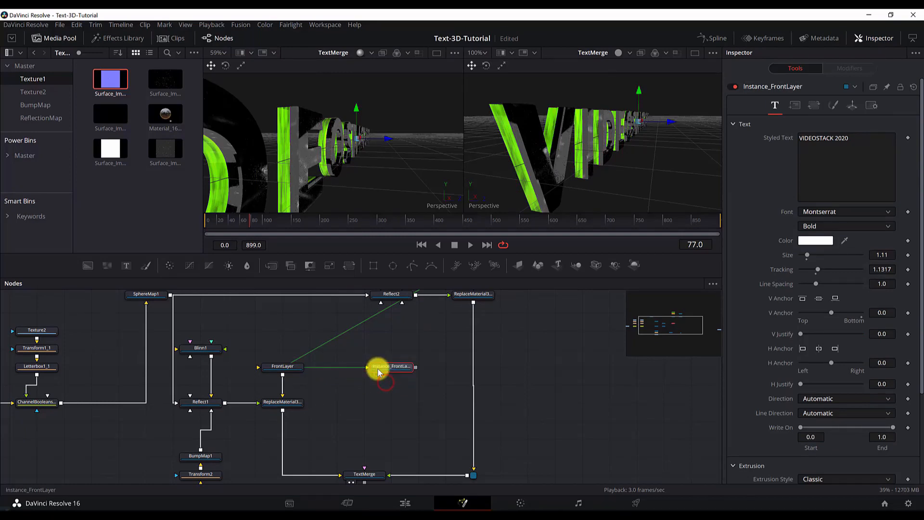
Rename the instanced text node as BackLayer.
key(F2)
text(Bac)
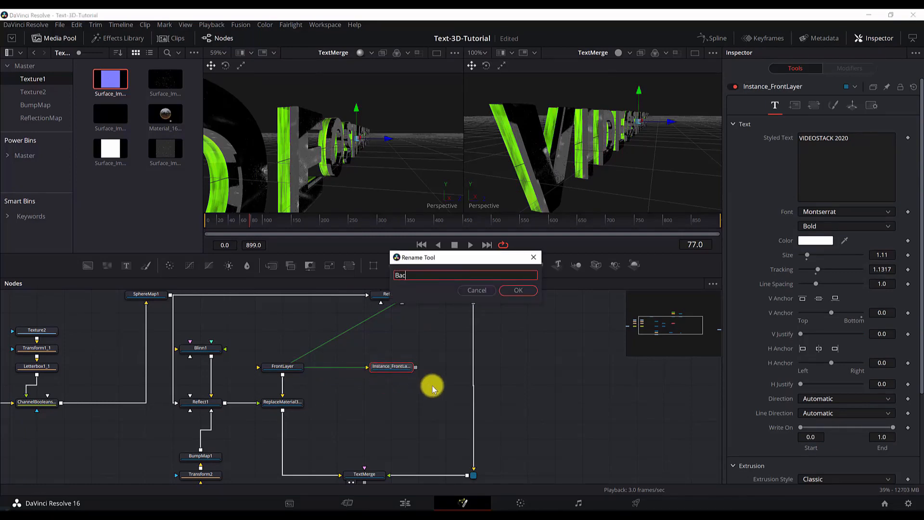
text(kLayer)
key(Return)
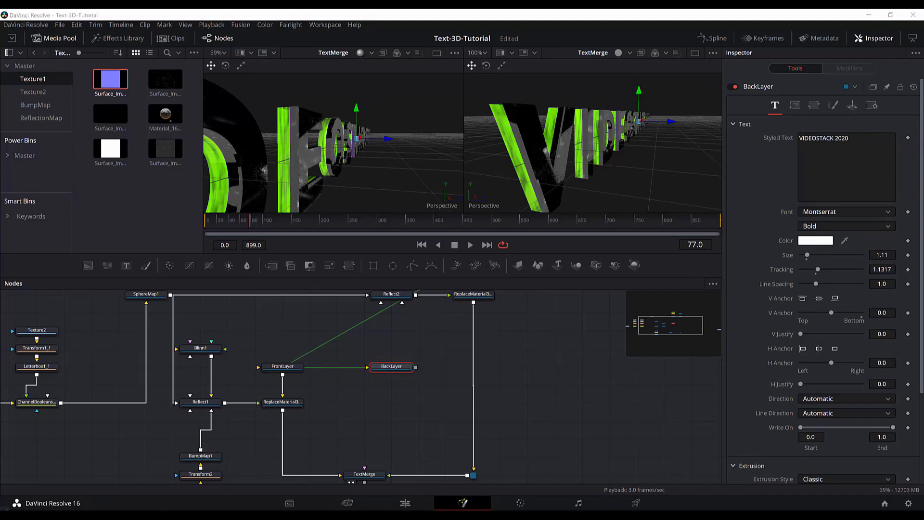
Deinstance BackLayer's extrusion depth and bevel settings from FrontLayer.
scroll(774, 371, down, 3)
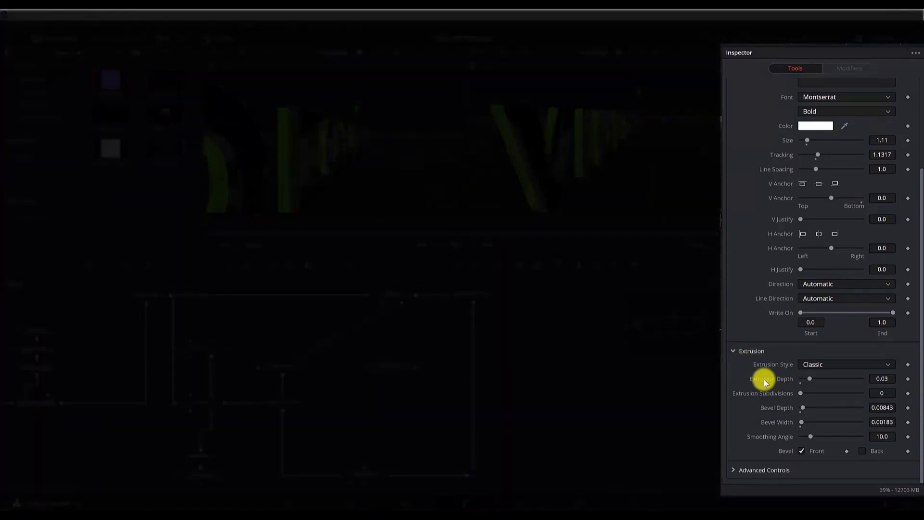
right_click(765, 379)
click(783, 467)
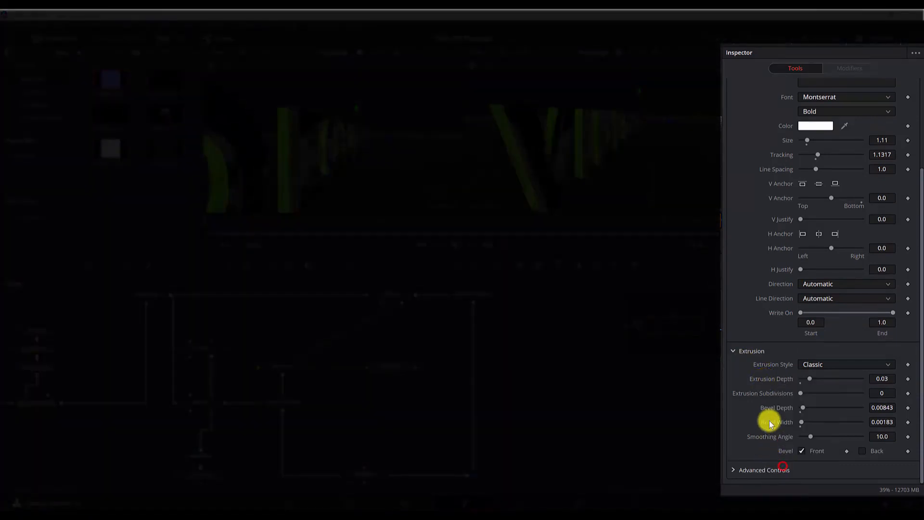
right_click(771, 411)
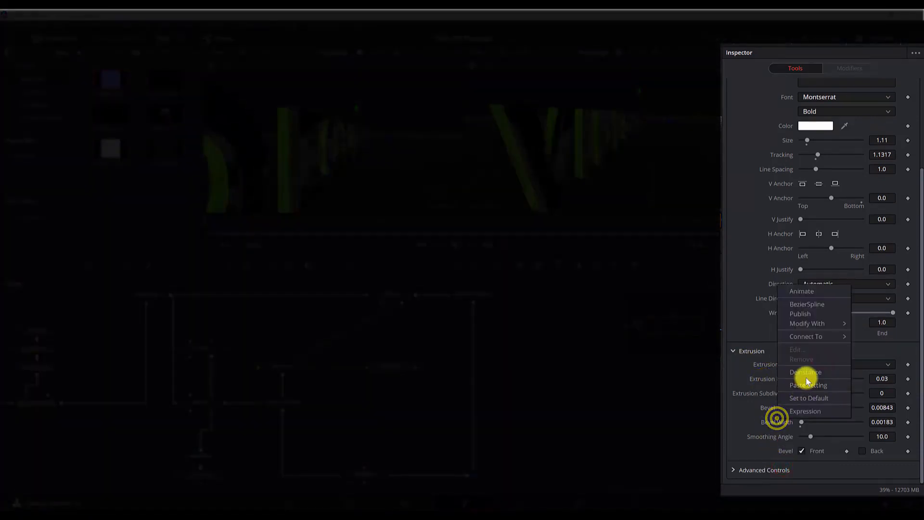
click(806, 378)
Set BackLayer's Extrusion Depth to 0.03 and Bevel Width to 0.0213, and increase its Bevel Depth.
click(888, 379)
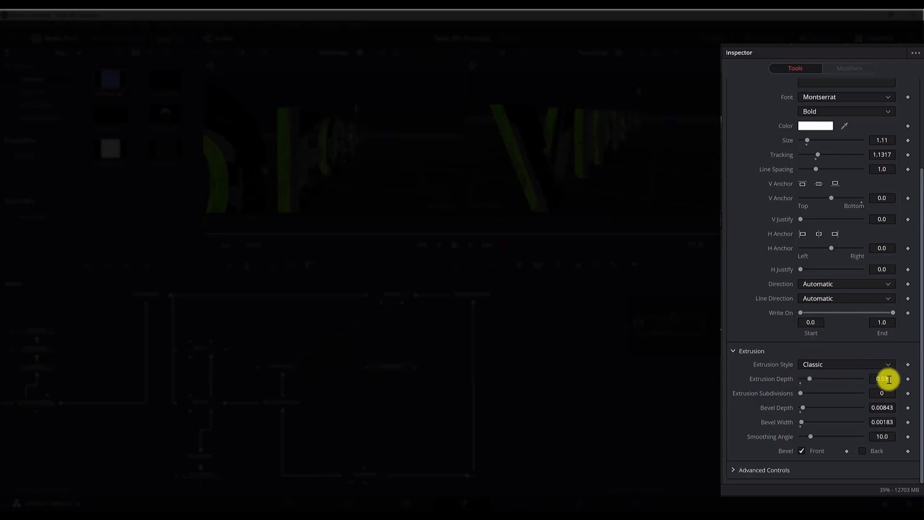
drag(889, 379, 858, 379)
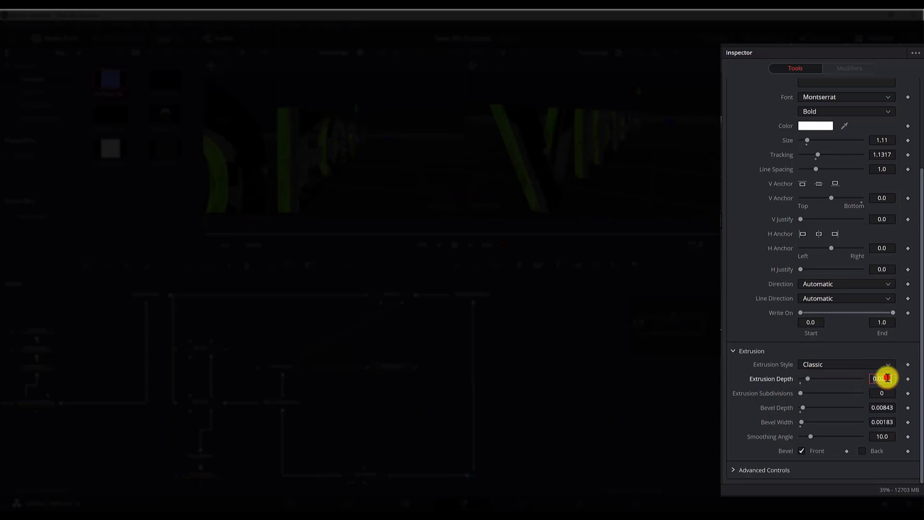
click(880, 407)
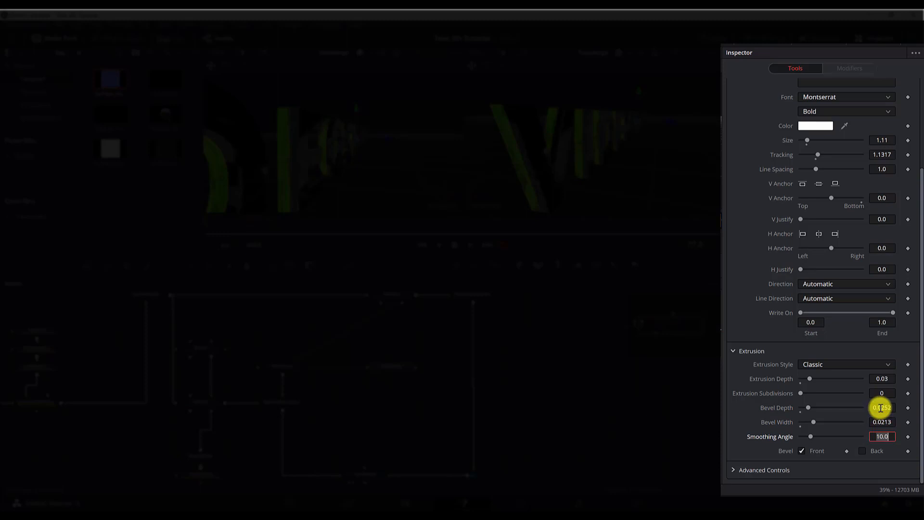
Deinstance BackLayer's translation group and set its Z translation to -0.12509.
scroll(825, 186, up, 5)
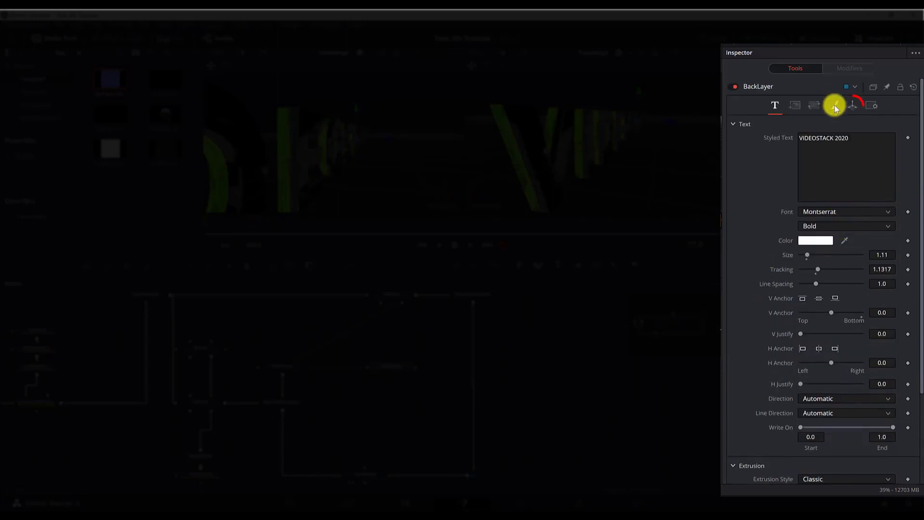
click(852, 105)
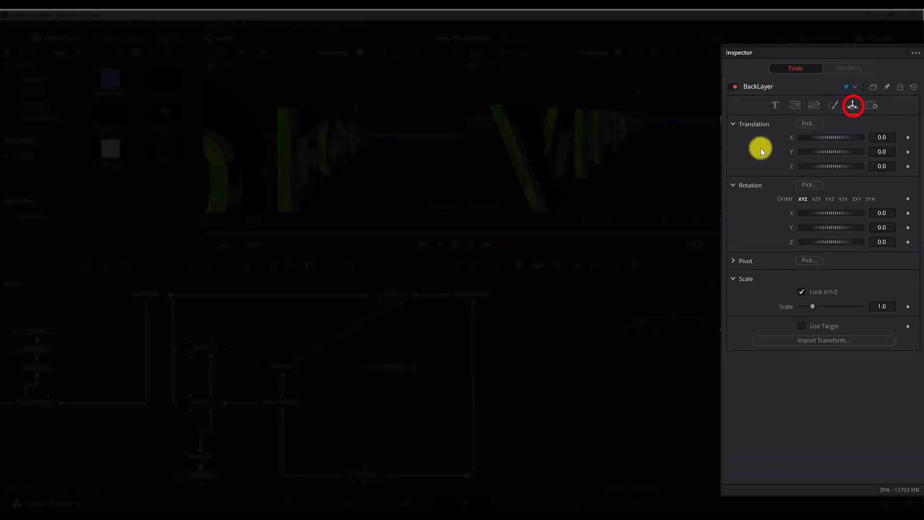
right_click(752, 140)
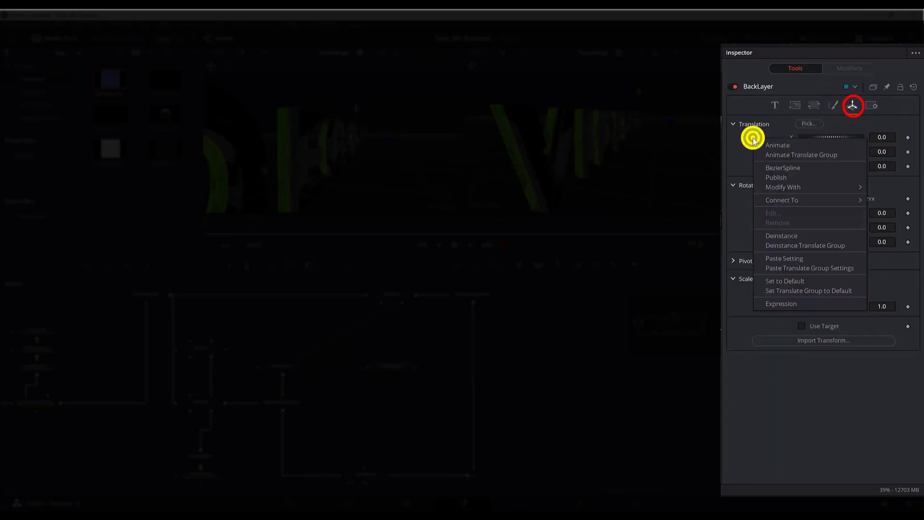
click(808, 246)
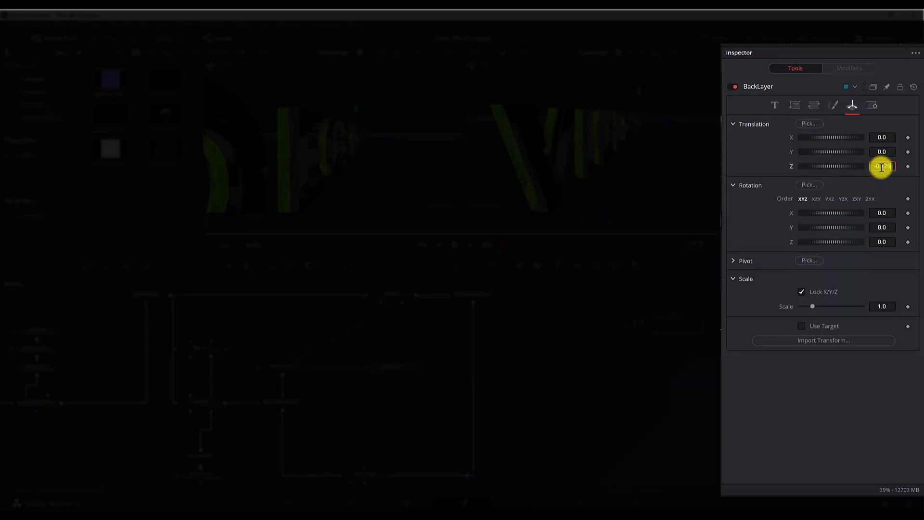
key(Tab)
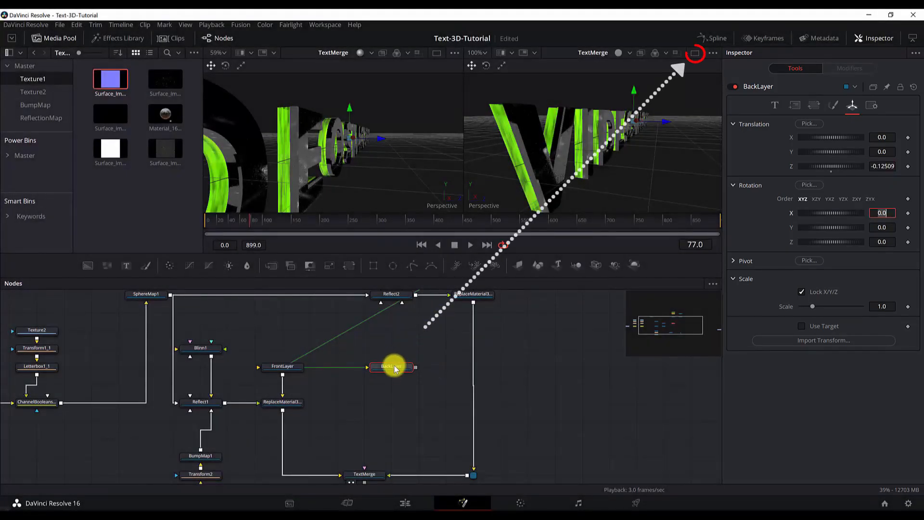
Switch to a single viewer and add a Replace Material 3D node after BackLayer.
click(695, 53)
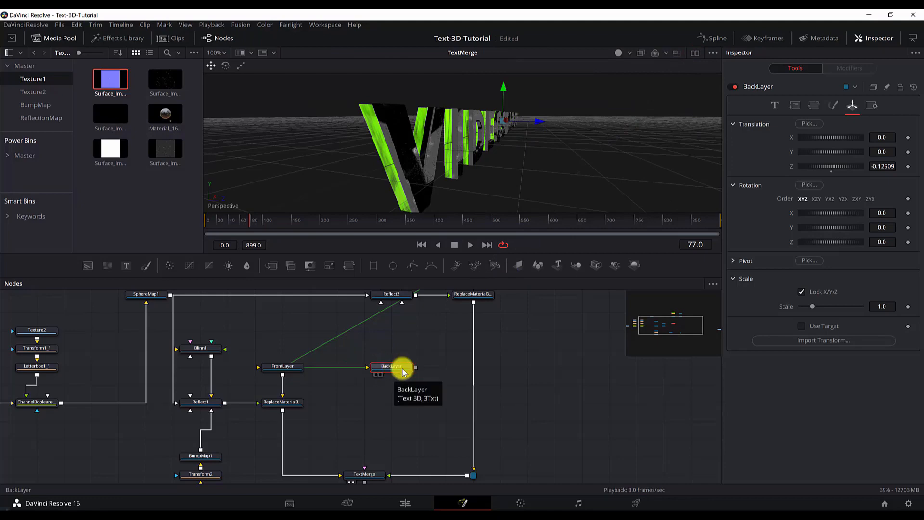
key(shift+space)
text(replacem)
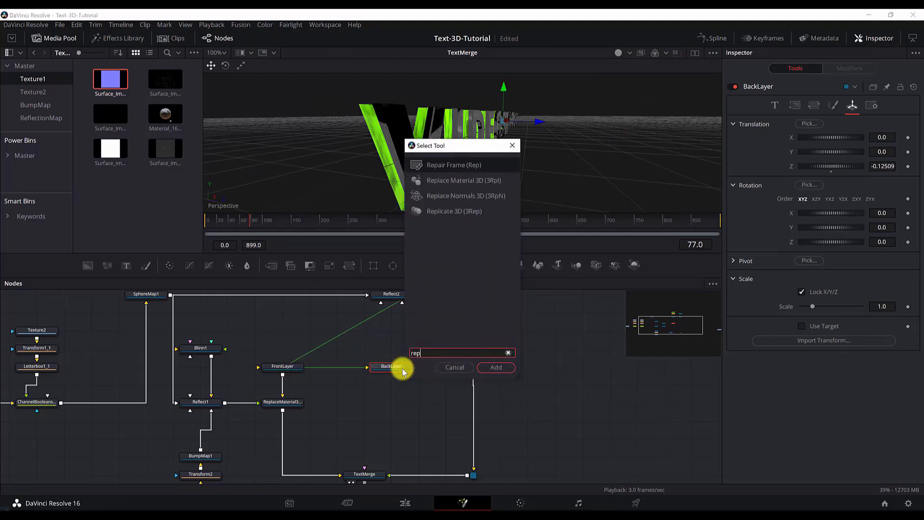
key(Return)
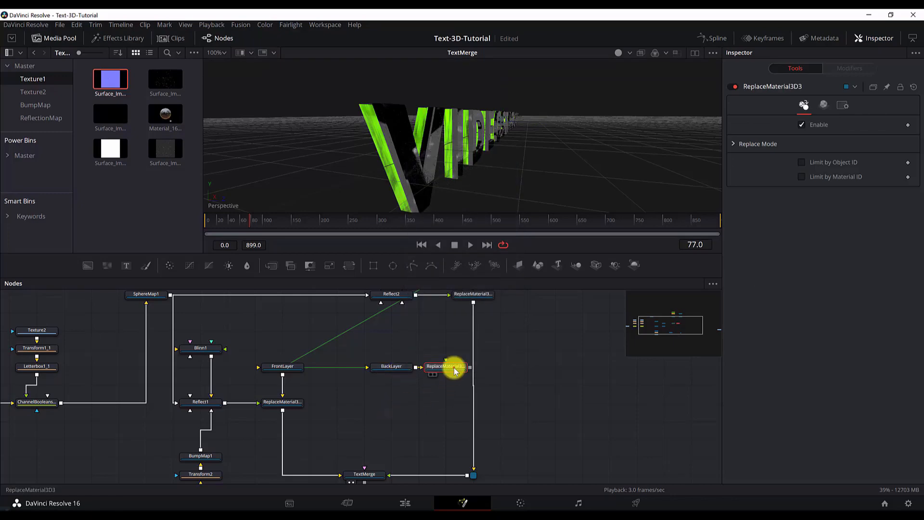
Place the new ReplaceMaterial node below BackLayer, connect its output to TextMerge, and view the back layer of the text.
drag(452, 367, 365, 457)
scroll(409, 392, down, 1)
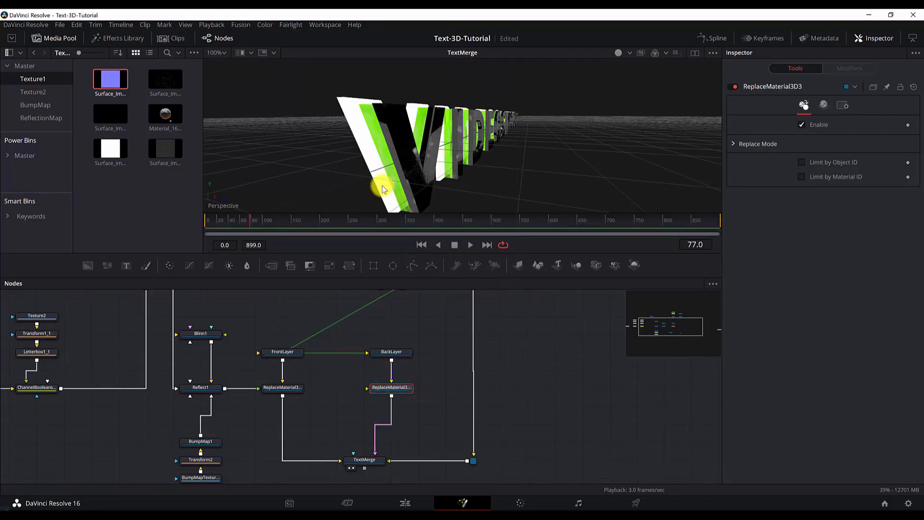
drag(378, 160, 378, 163)
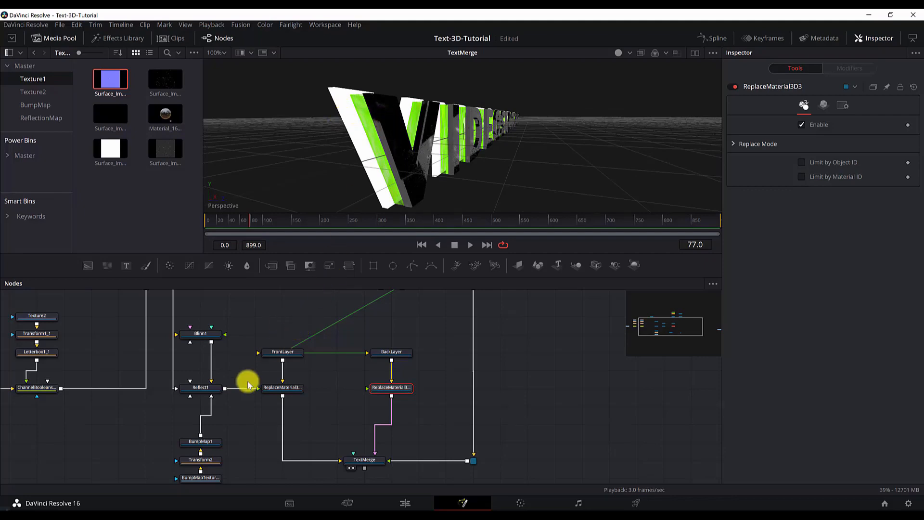
Move Reflect1 and its bump map nodes down and connect Reflect1's output to the material input of BackLayer's ReplaceMaterial node.
scroll(200, 379, down, 1)
drag(233, 461, 191, 396)
click(258, 400)
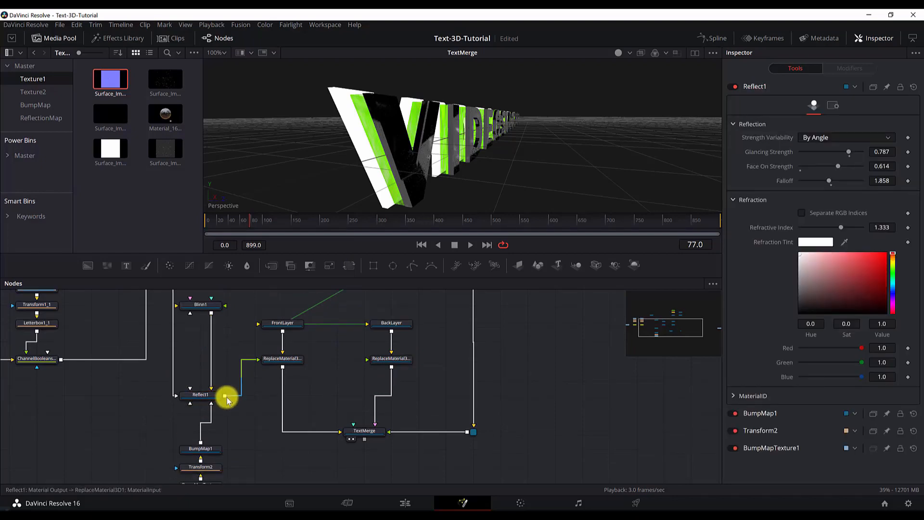
drag(224, 398, 396, 392)
Line up BackLayer and its ReplaceMaterial node above TextMerge and move TextMerge lower to tidy the connections.
drag(389, 322, 384, 339)
drag(388, 394, 361, 377)
drag(390, 341, 362, 342)
mouse_move(444, 179)
mouse_down()
mouse_move(413, 174)
mouse_move(439, 181)
mouse_up()
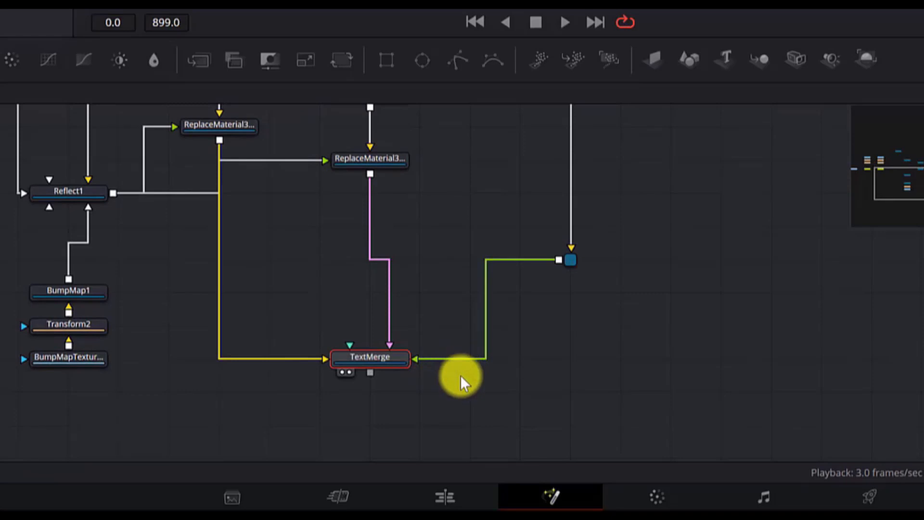
Add a Shape 3D node in the empty area below TextMerge.
scroll(460, 378, down, 2)
drag(441, 323, 628, 270)
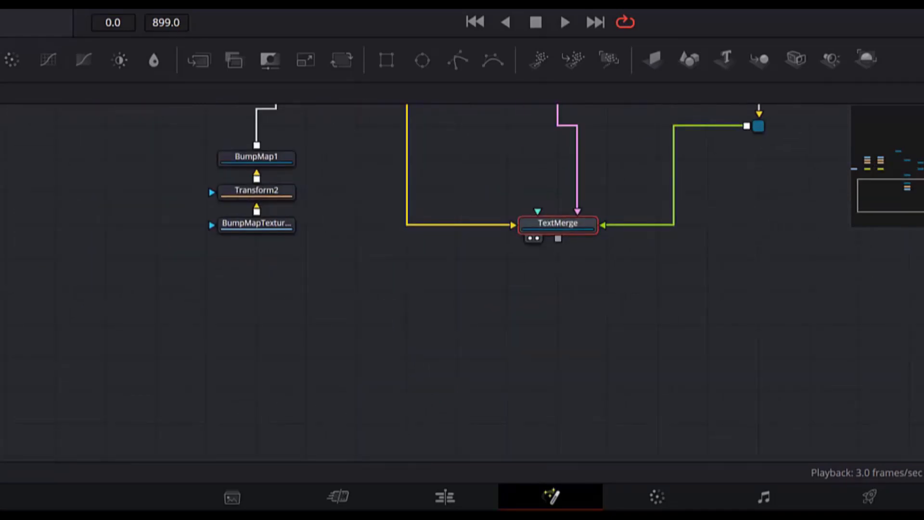
click(660, 335)
drag(693, 56, 389, 358)
key(shift+space)
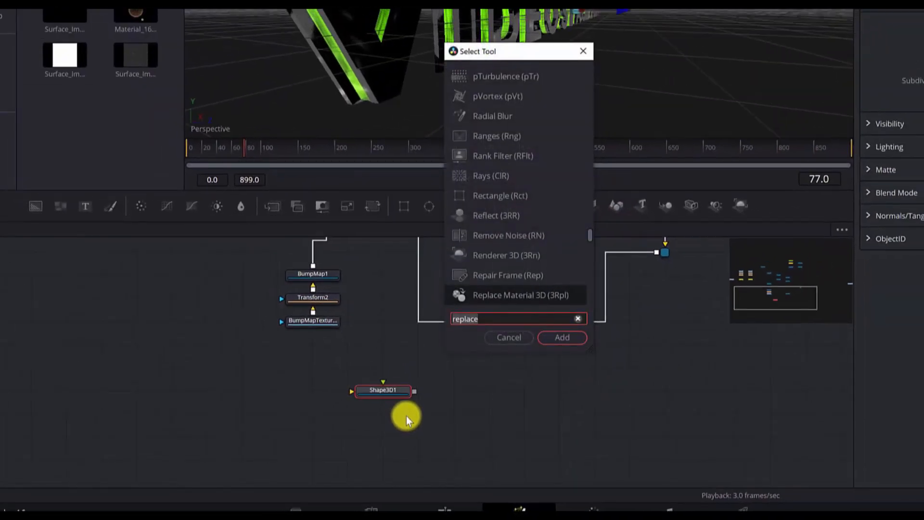
text(sha)
key(Down)
key(Down)
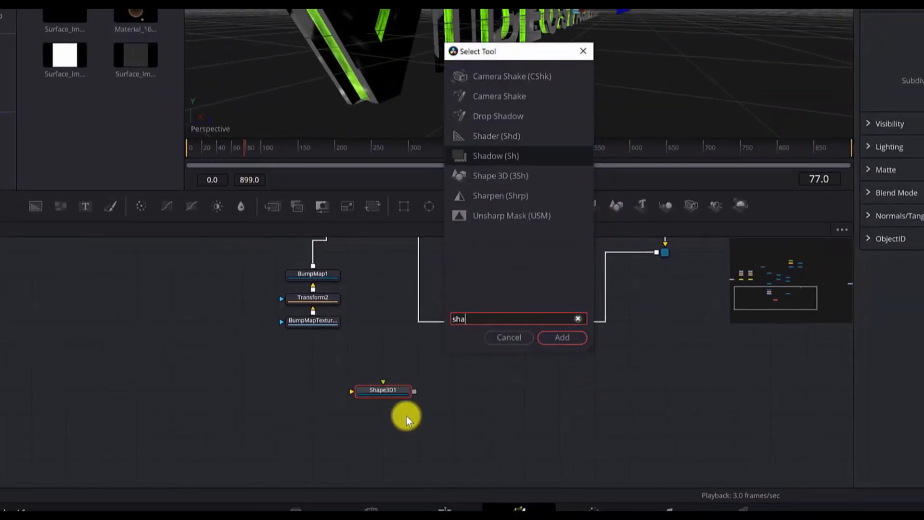
click(506, 338)
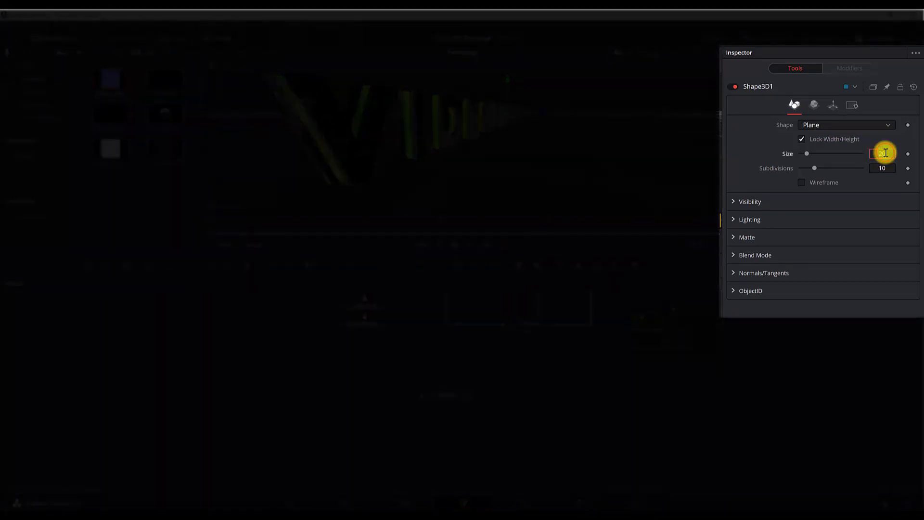
Set the plane's size to 20 and subdivisions to 40, then show Shape3D1 beside TextMerge in dual viewers.
text(40)
key(Tab)
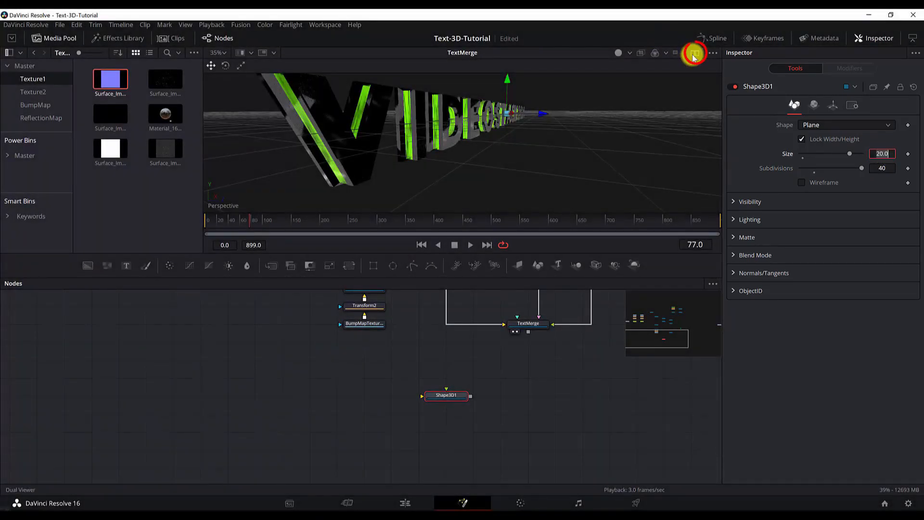
click(694, 53)
click(454, 398)
key(1)
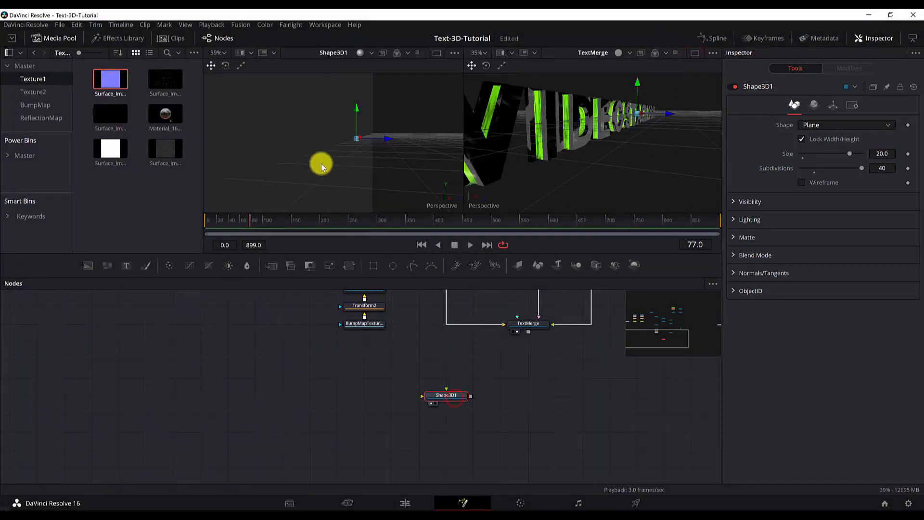
scroll(338, 149, down, 8)
drag(336, 132, 301, 138)
scroll(302, 138, up, 2)
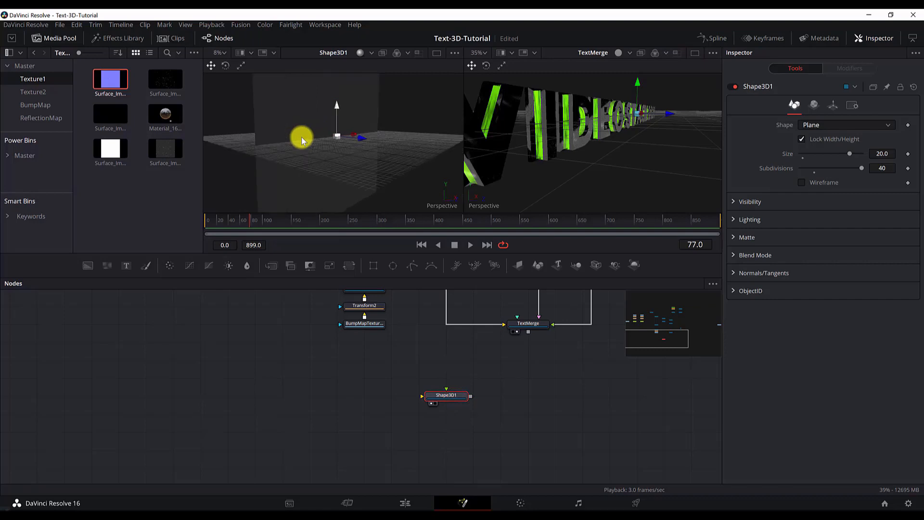
scroll(302, 137, up, 1)
drag(365, 423, 413, 421)
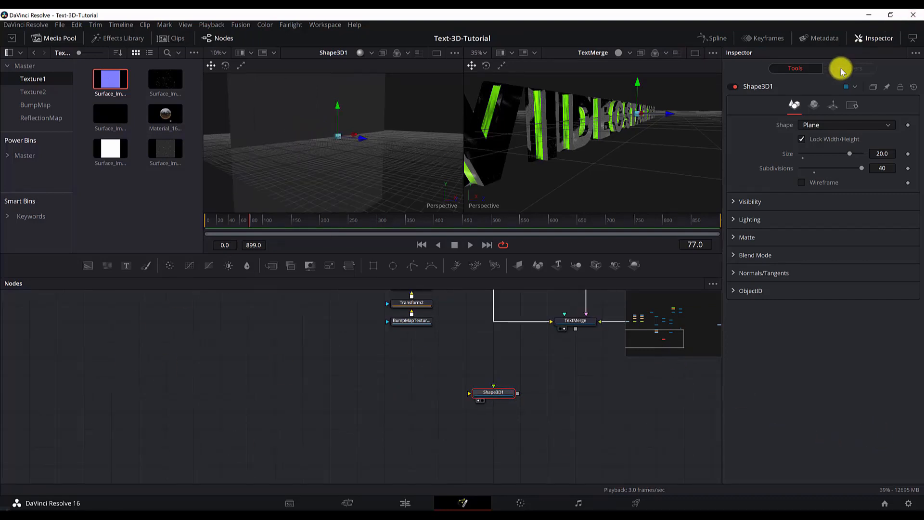
Set Shape3D1's Z translation to -0.12912.
click(834, 105)
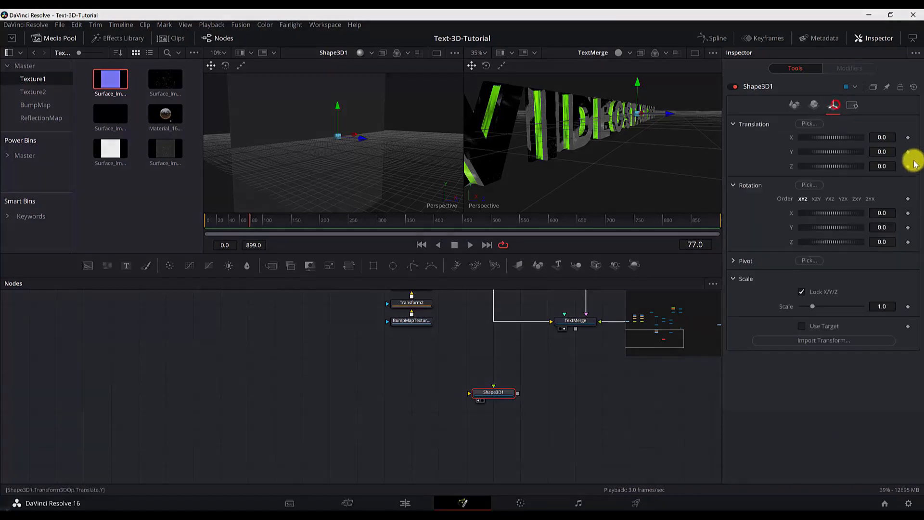
click(891, 166)
text(-0)
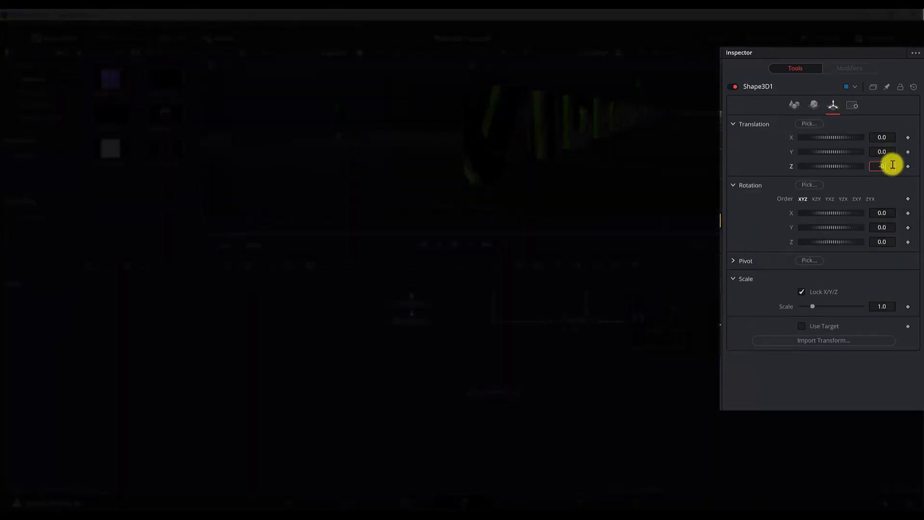
text(.12912)
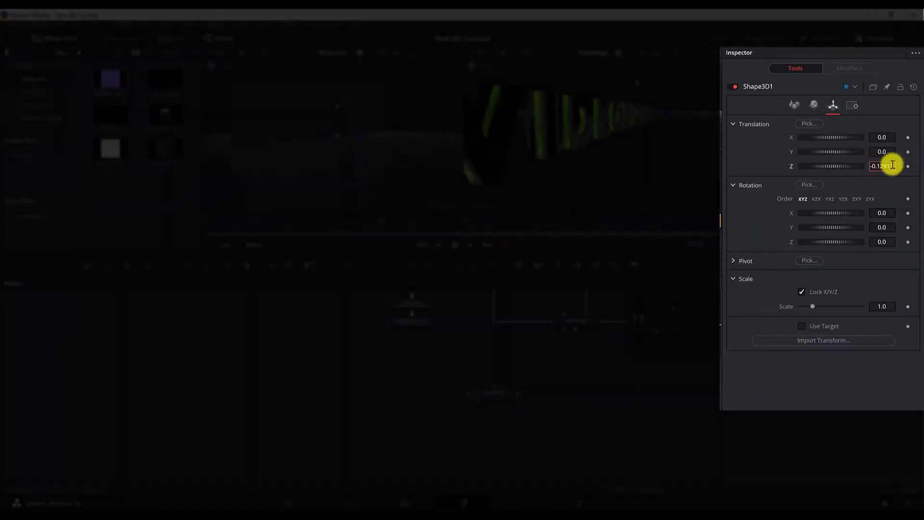
key(Tab)
Add a Merge 3D node below TextMerge, beside Shape3D1, and rename it TextAndBG.
drag(554, 404, 444, 408)
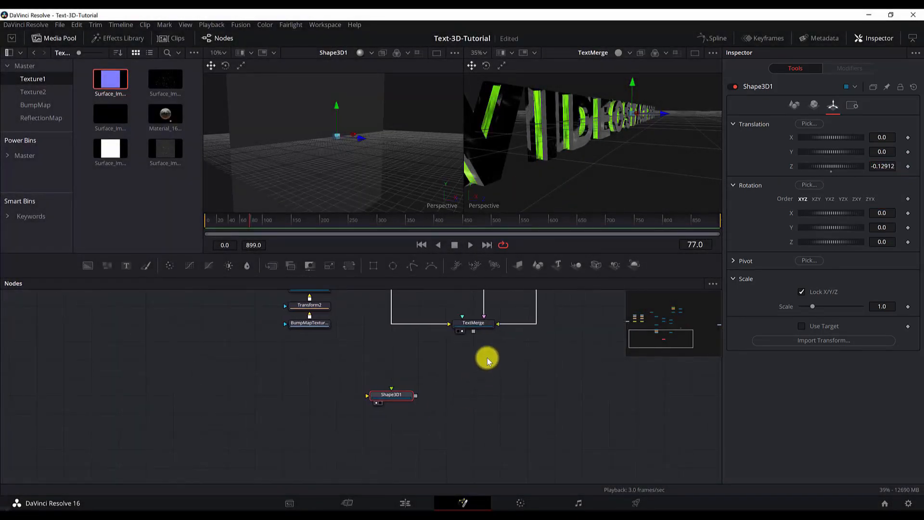
click(486, 323)
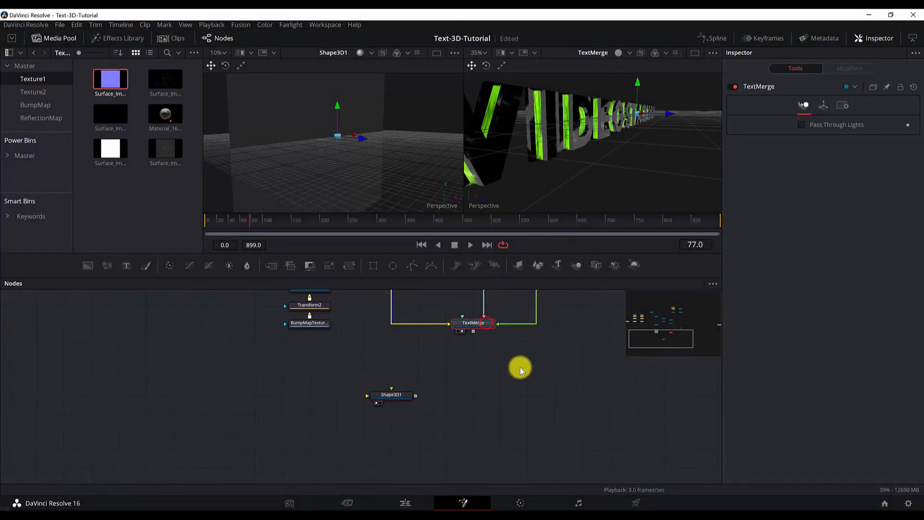
key(shift+space)
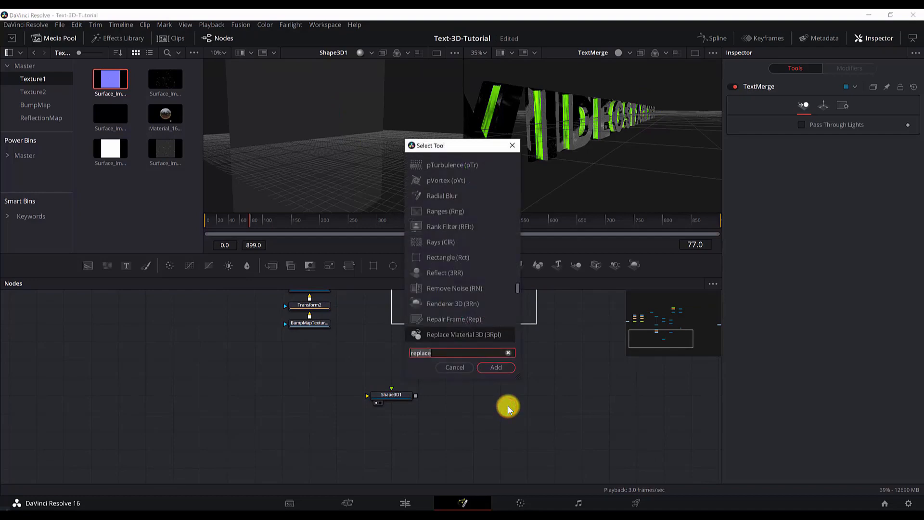
text(merg)
key(Down)
key(Return)
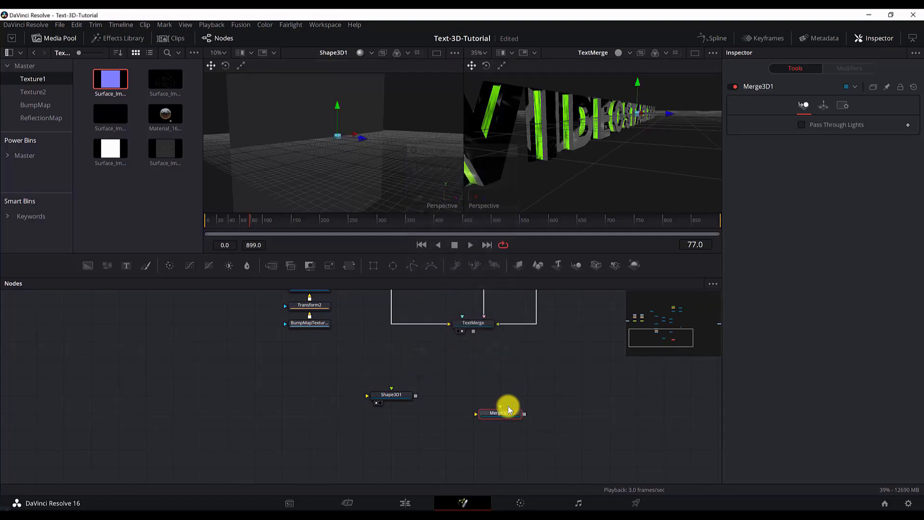
drag(509, 413, 475, 396)
key(F2)
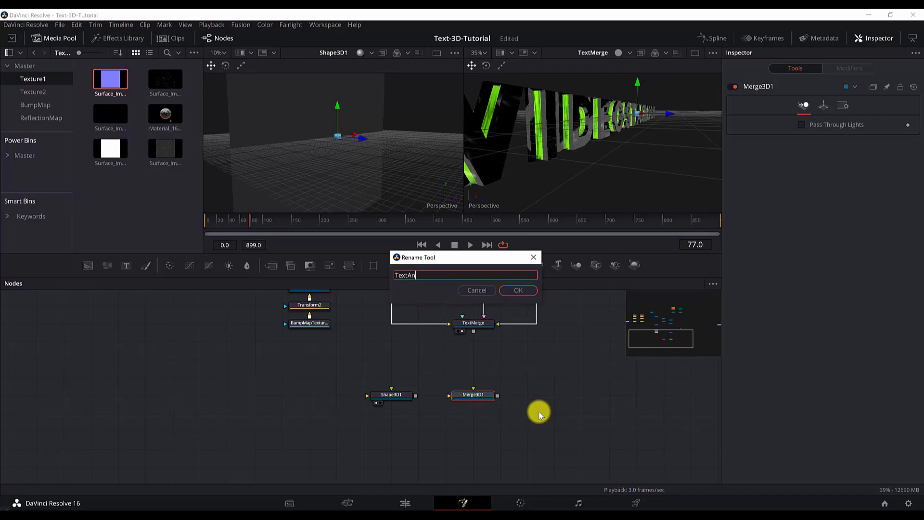
key(Return)
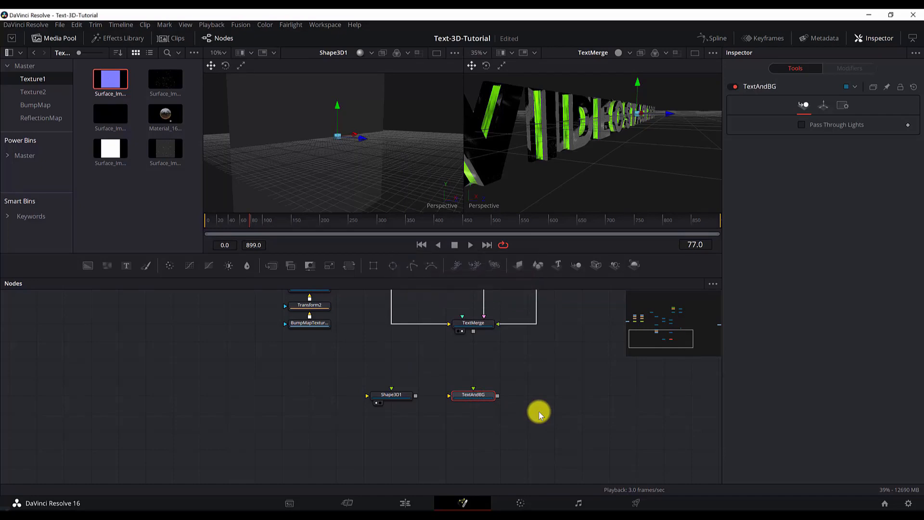
Rename Shape3D1 to Background and connect the outputs of Background and TextMerge to TextAndBG.
click(401, 396)
key(F2)
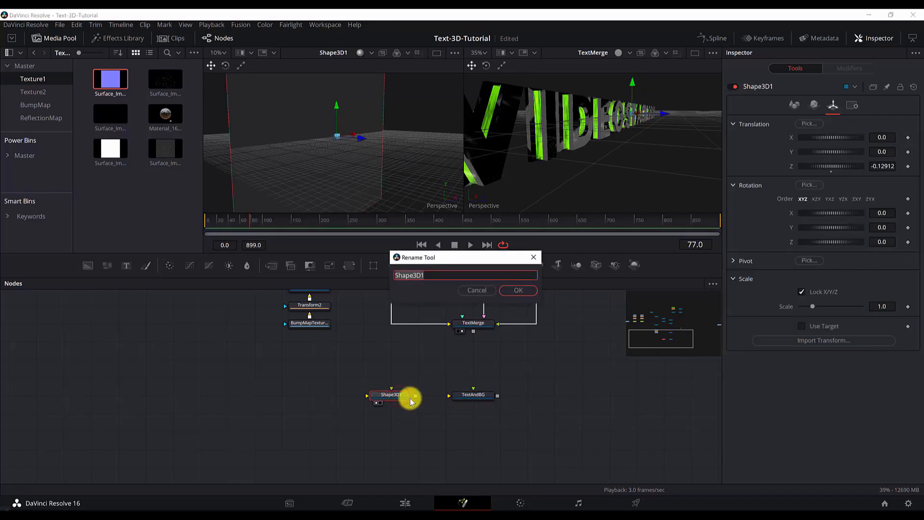
text(Background)
key(Return)
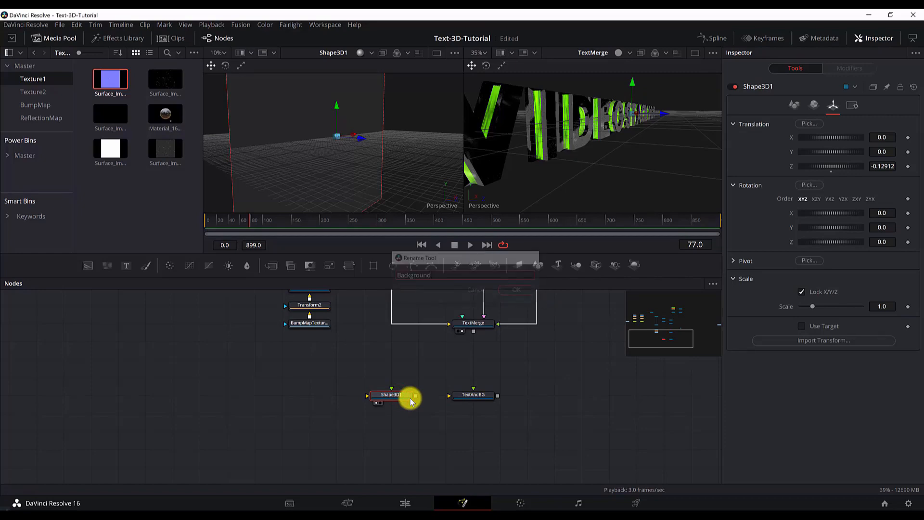
drag(416, 396, 476, 404)
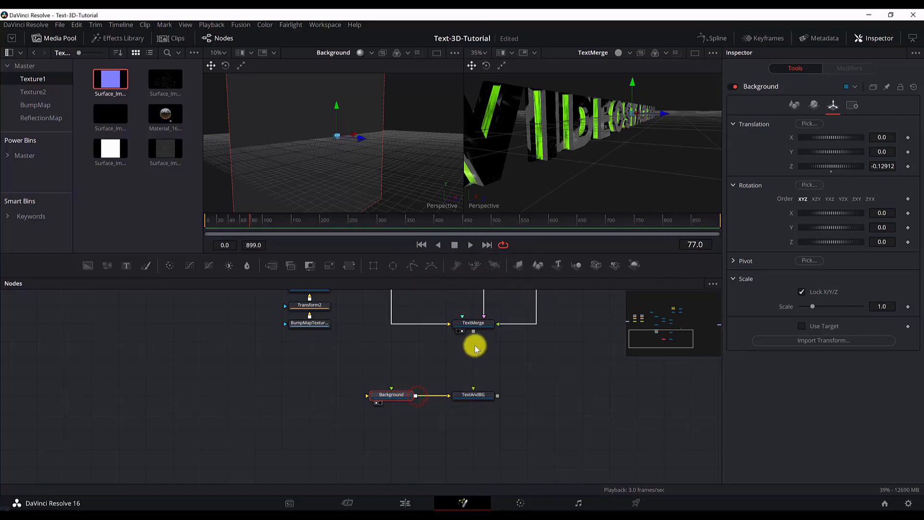
drag(473, 331, 474, 396)
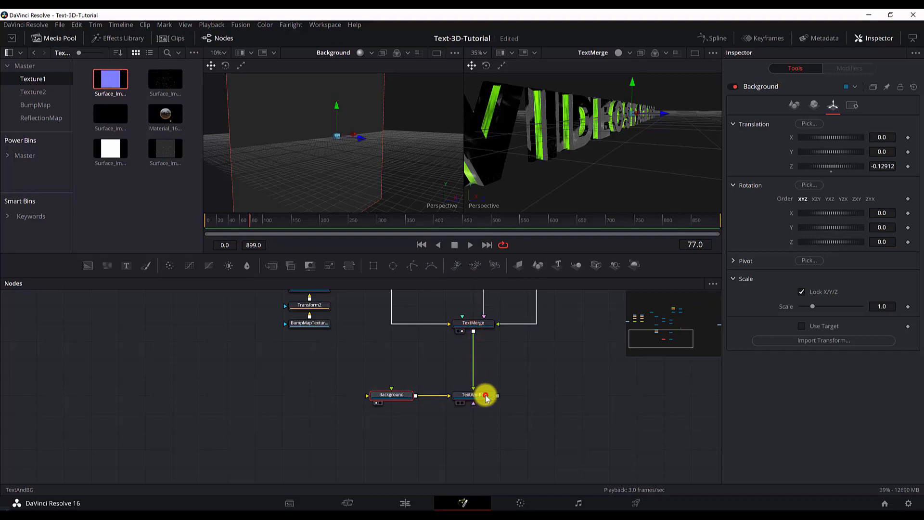
Show TextAndBG in the second viewer, enable lighting there, and inspect the text against the background plane.
click(474, 398)
key(2)
scroll(588, 126, up, 1)
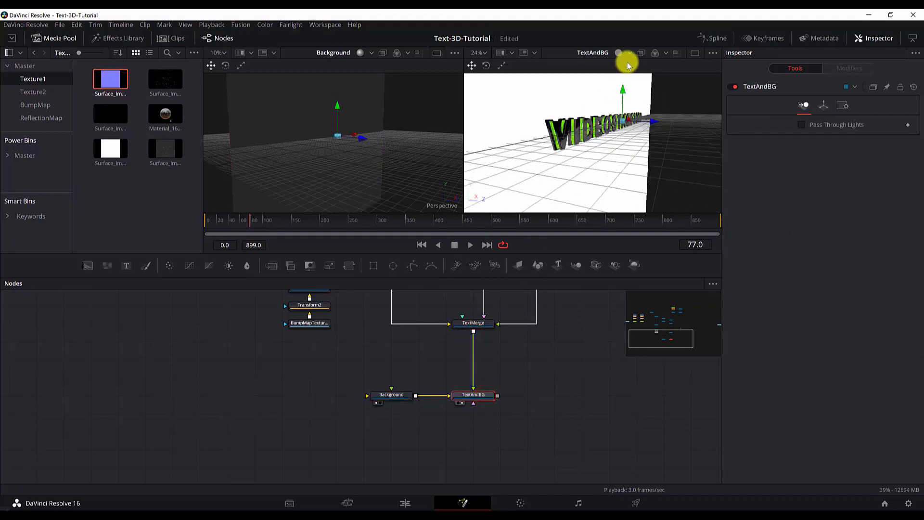
click(629, 54)
click(631, 97)
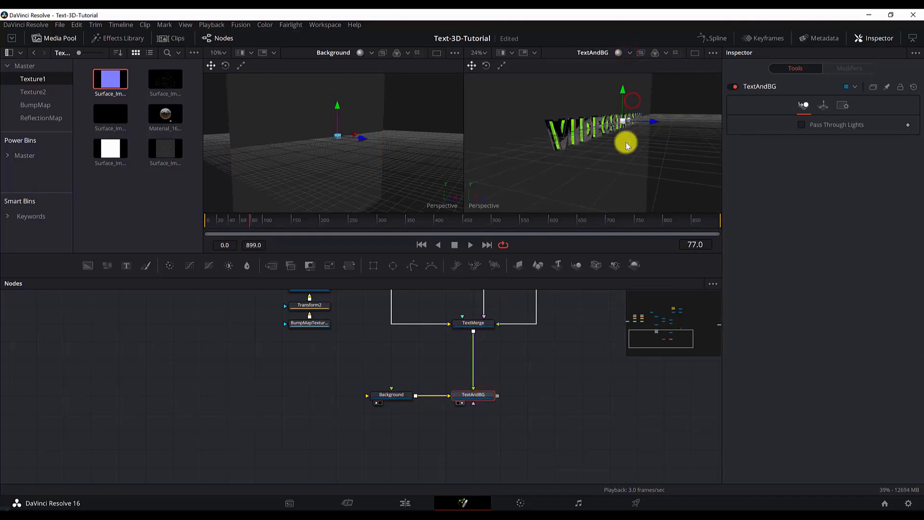
drag(590, 136, 608, 144)
Move the ReflectionMap node down into the free area below the ChannelBooleans nodes.
mouse_move(346, 405)
mouse_down()
mouse_move(396, 413)
mouse_move(336, 408)
mouse_up()
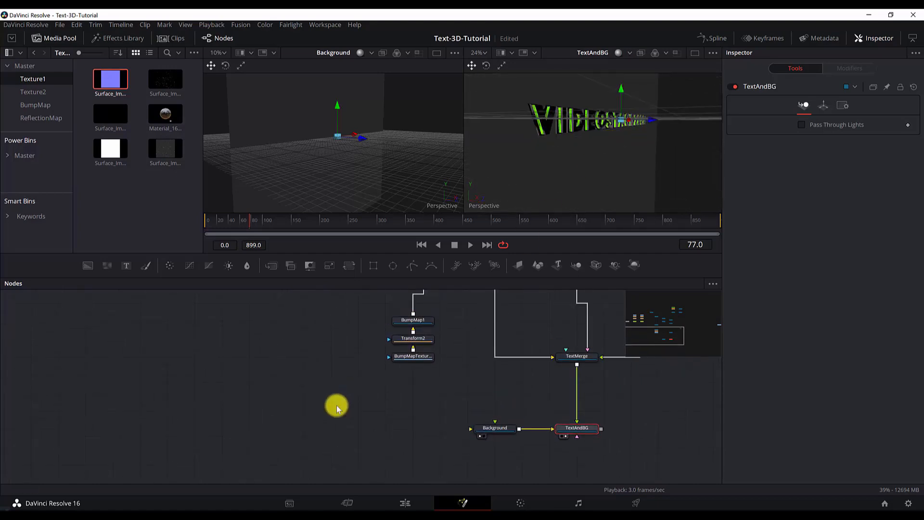
scroll(351, 404, up, 5)
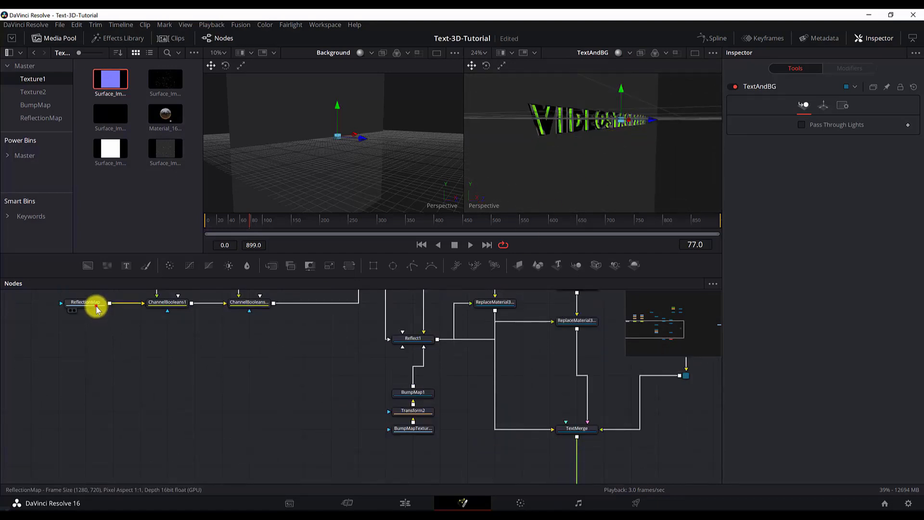
drag(96, 304, 124, 442)
scroll(224, 417, up, 3)
scroll(231, 428, down, 9)
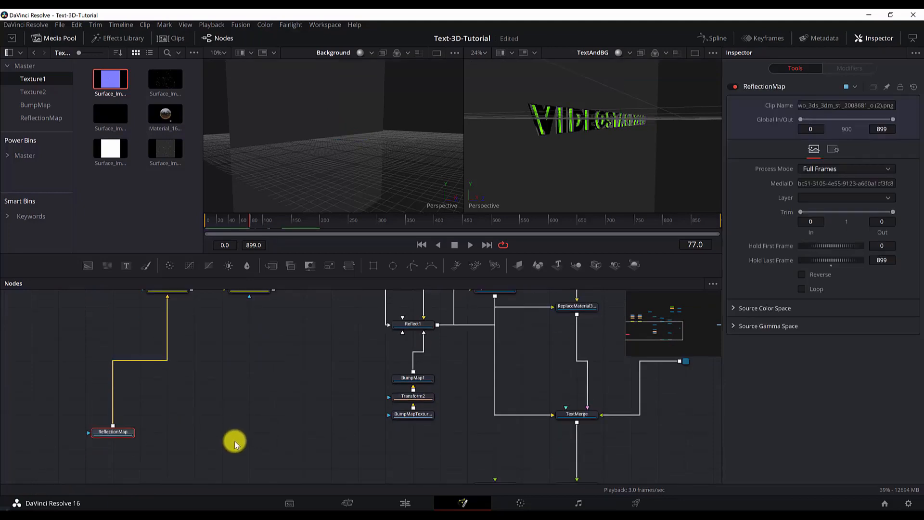
drag(114, 351, 68, 371)
Add a Blur node between ReflectionMap and Background, slightly below ReflectionMap, and connect ReflectionMap's output to its input.
drag(104, 419, 169, 392)
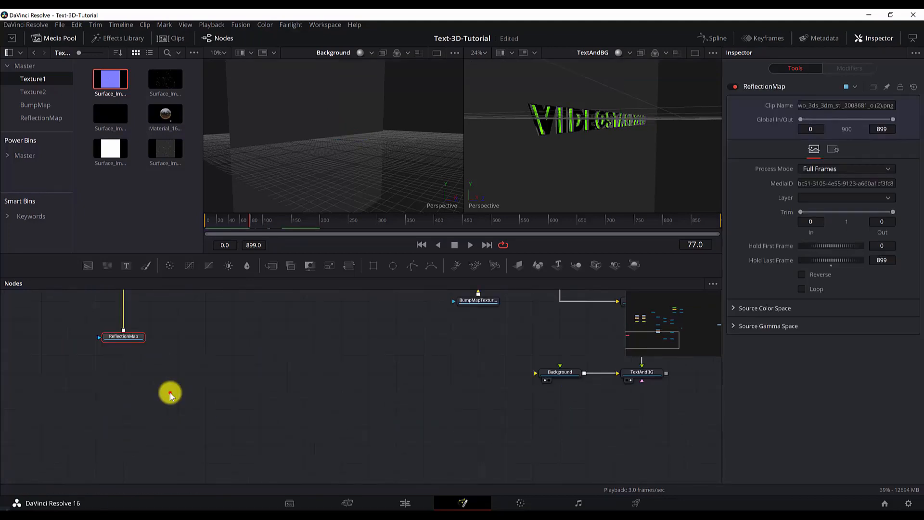
click(170, 392)
key(shift+space)
text(blur)
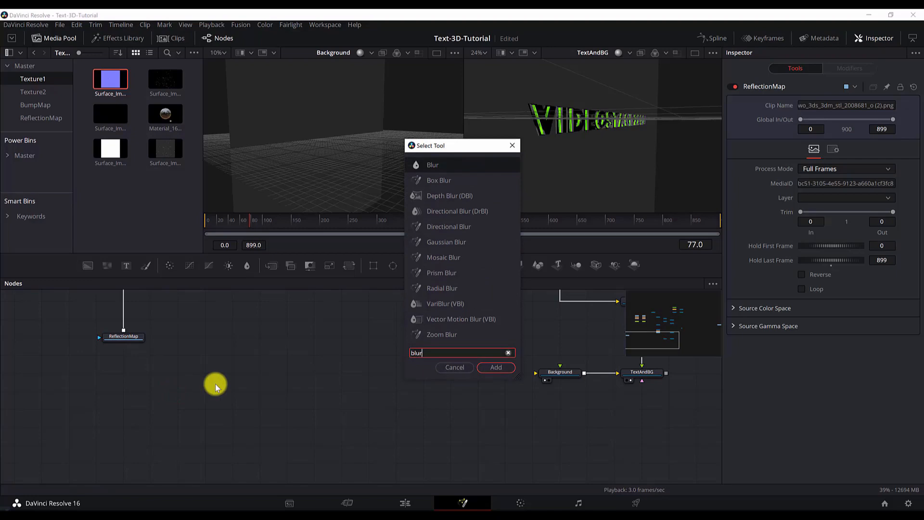
key(Return)
drag(124, 333, 318, 388)
scroll(291, 375, up, 5)
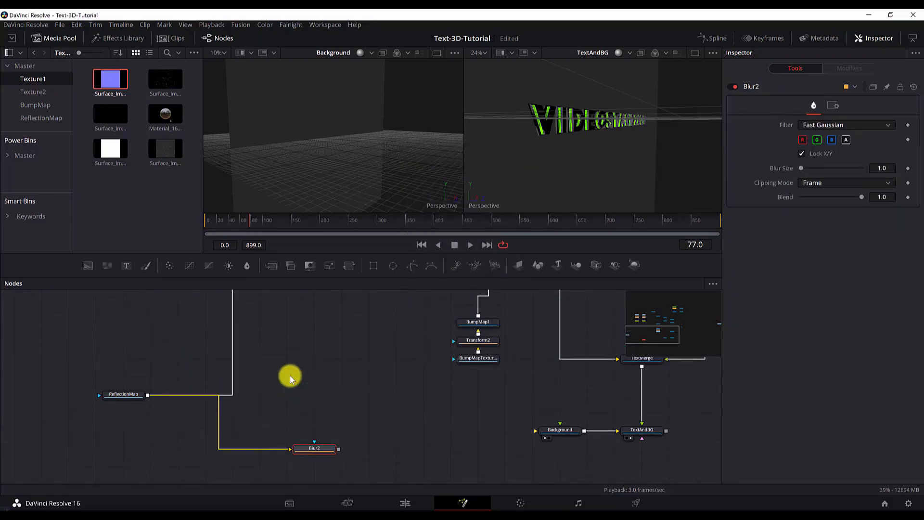
scroll(206, 324, down, 5)
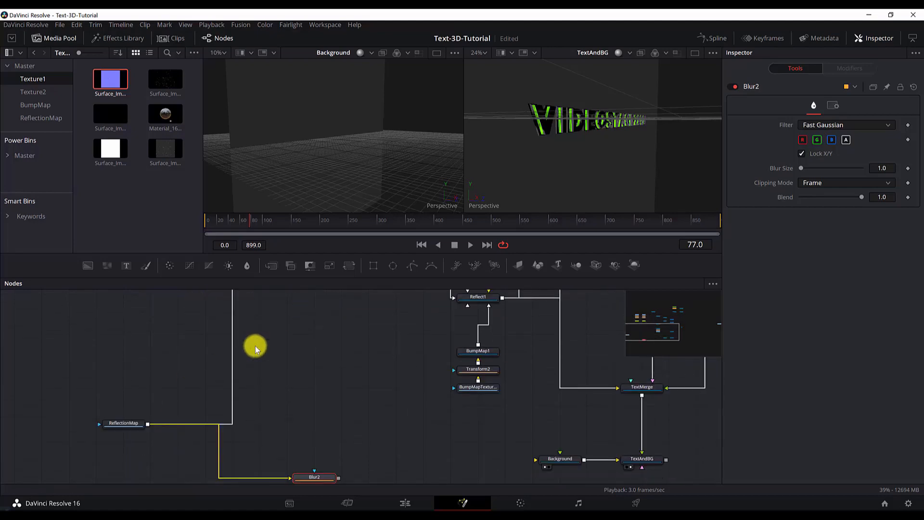
drag(333, 413, 245, 423)
drag(239, 404, 263, 404)
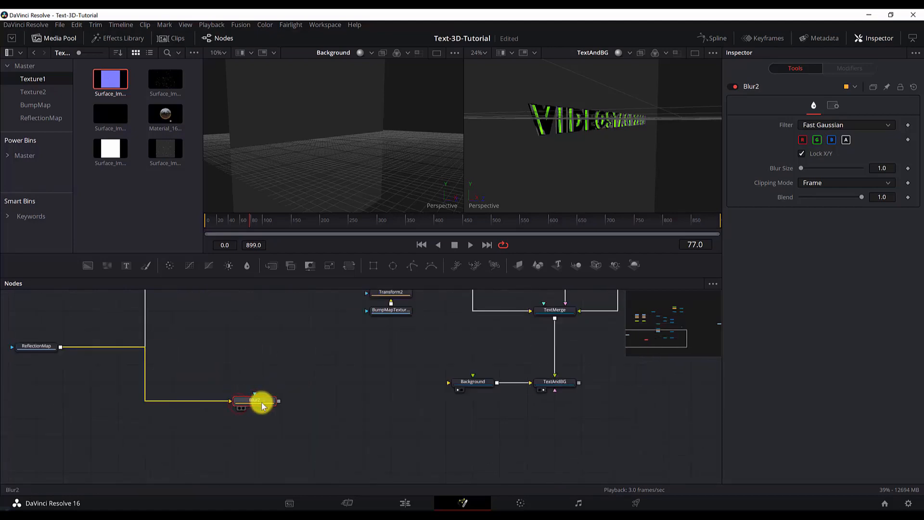
drag(395, 356, 570, 418)
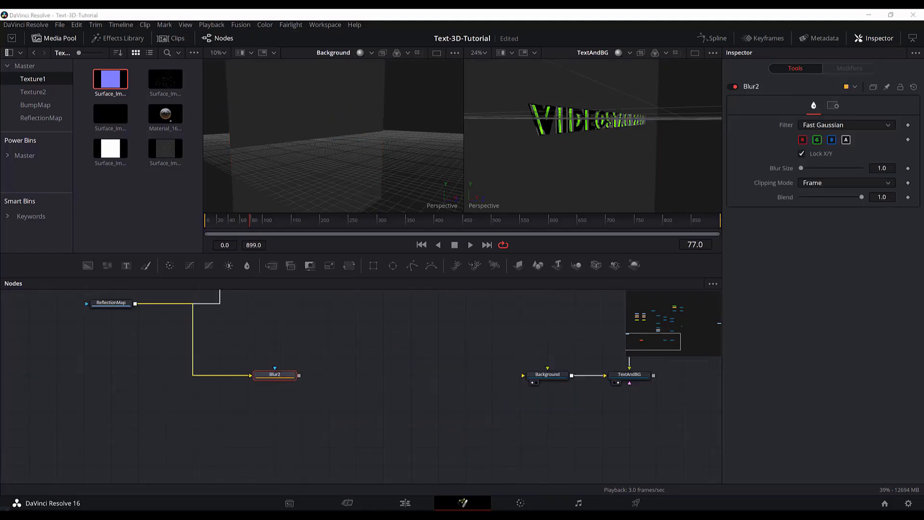
Set Blur2's blur size to 30.7 and its blend to 0.244.
drag(874, 169, 899, 172)
text(63)
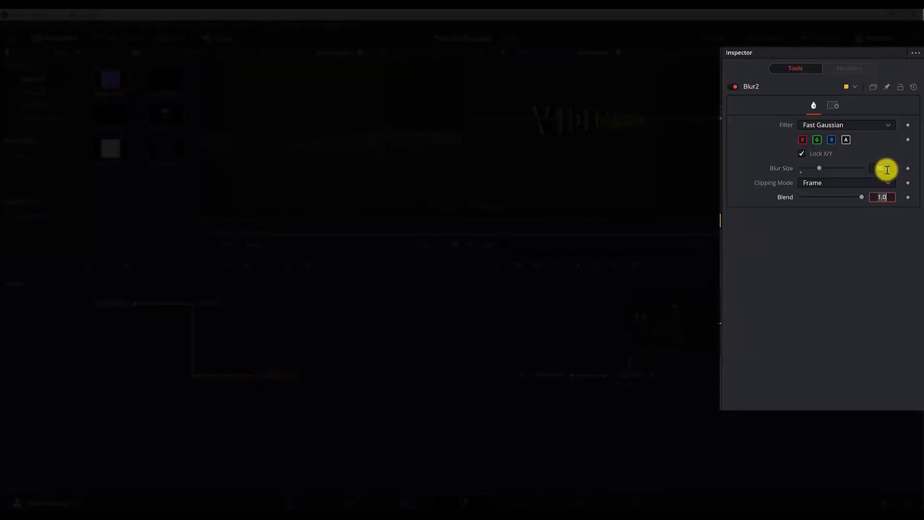
key(Tab)
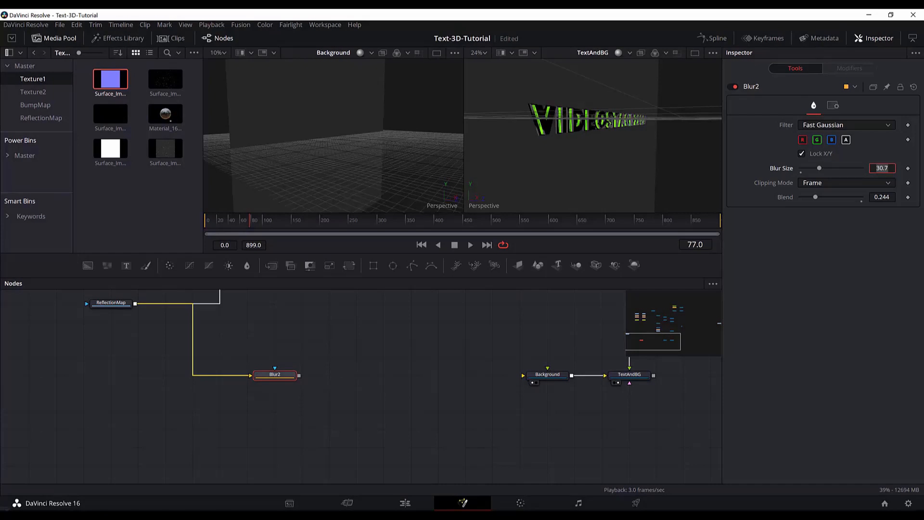
click(331, 376)
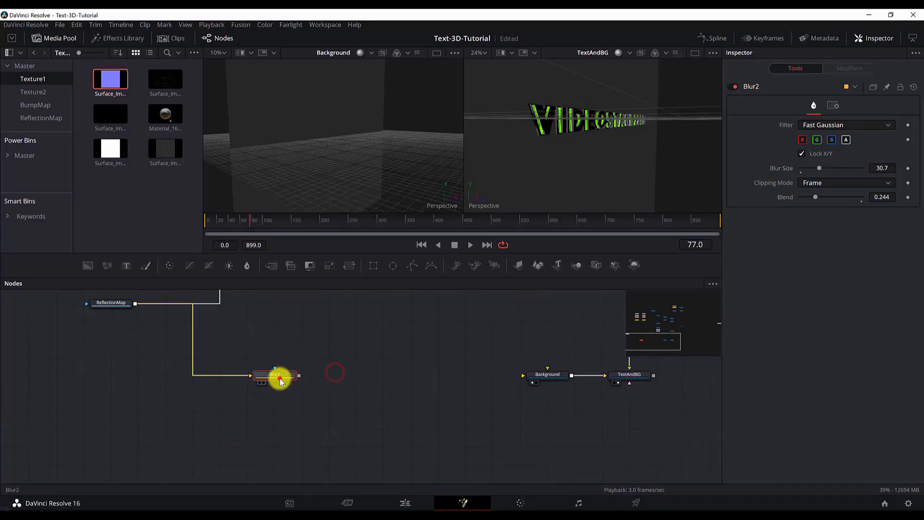
Add a SphereMap node connected to the output of Blur2.
key(shift+space)
text(spher)
key(Return)
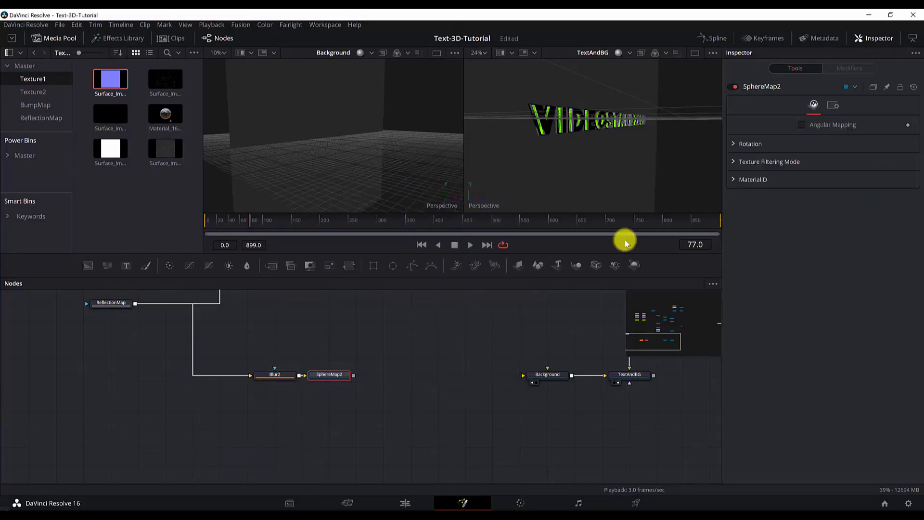
Set SphereMap2's rotation to X 106.9, Y -67.8 and Z -10.4.
click(733, 144)
click(888, 174)
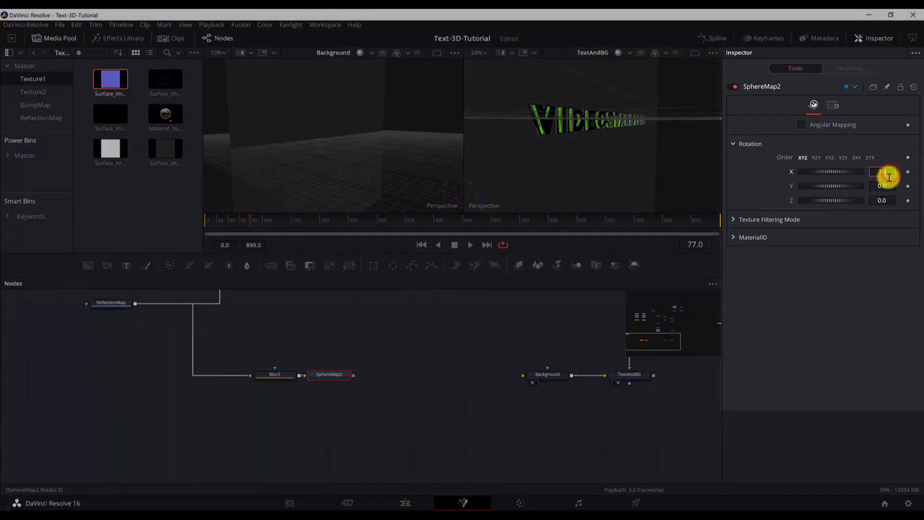
text(10)
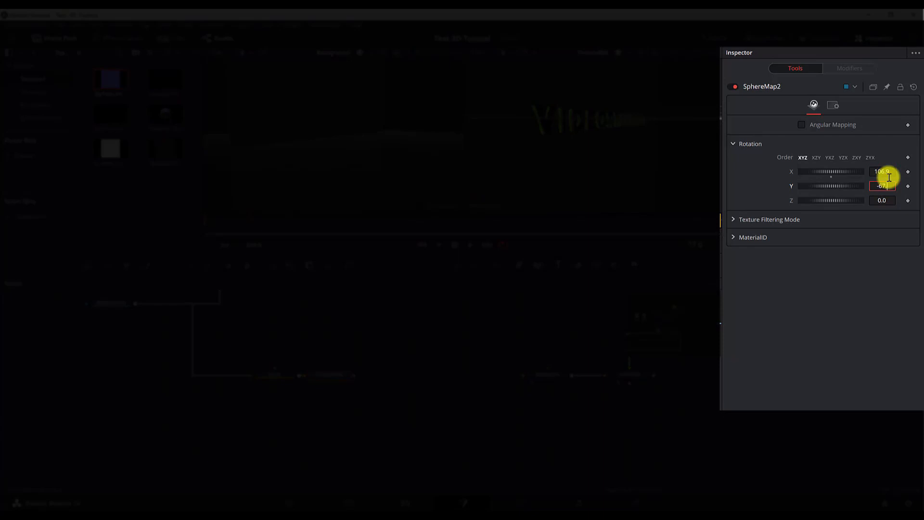
text(-10.4)
key(Return)
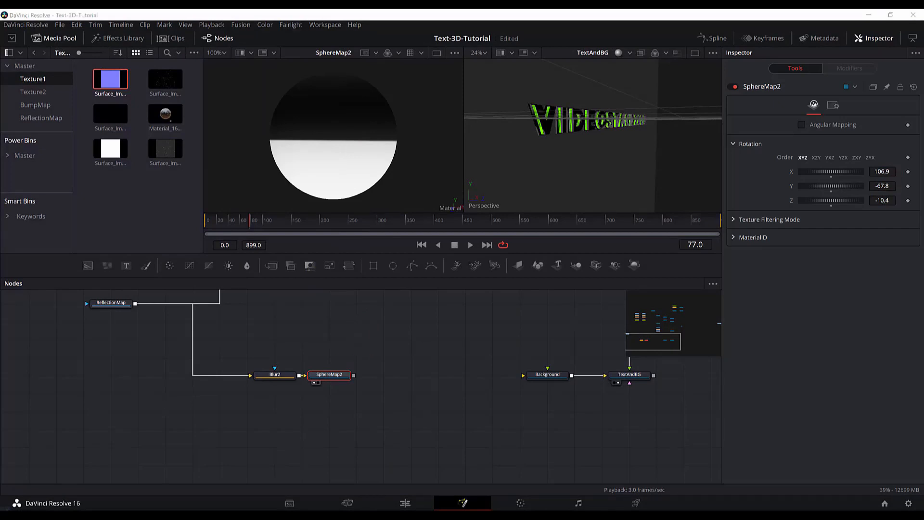
Add a Reflect node in the free area between SphereMap2 and Background.
click(413, 402)
key(shift+space)
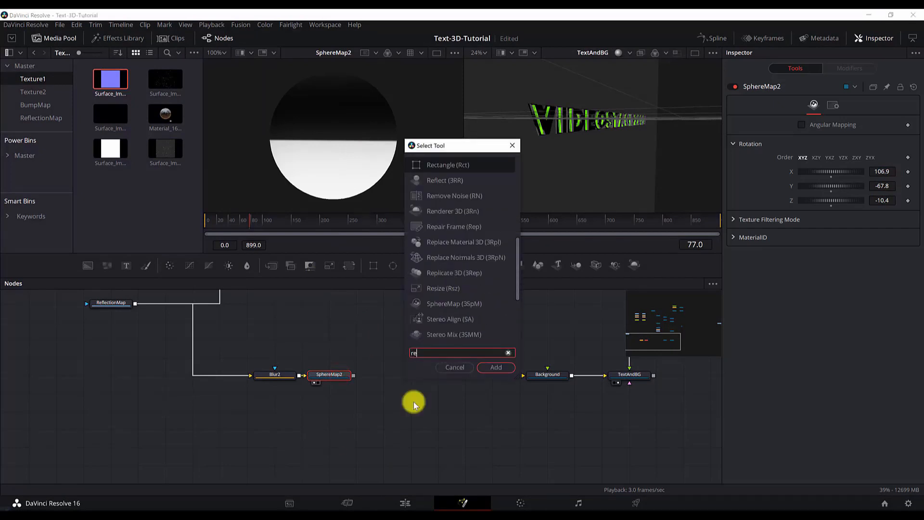
text(refpe)
key(BackSpace)
key(BackSpace)
key(Return)
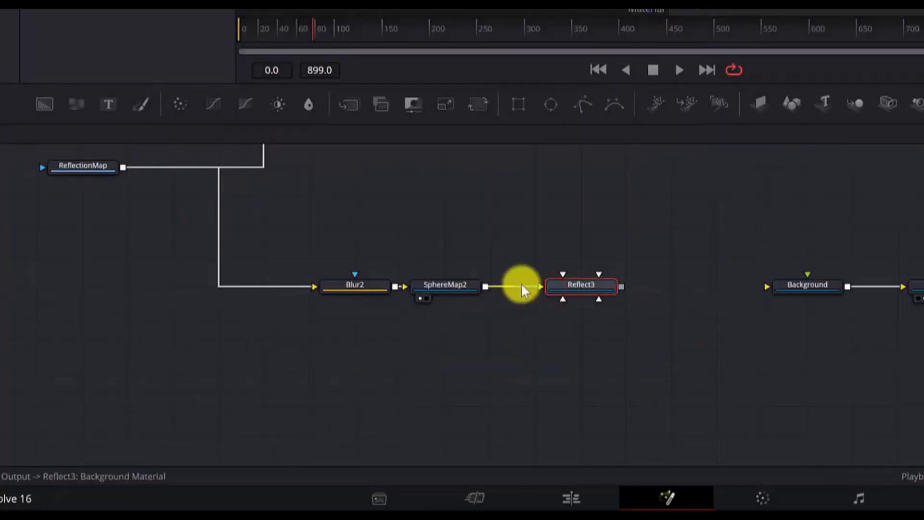
Disconnect SphereMap2 from Reflect3's background material input and reconnect it as the Reflection Color Material.
drag(515, 287, 480, 288)
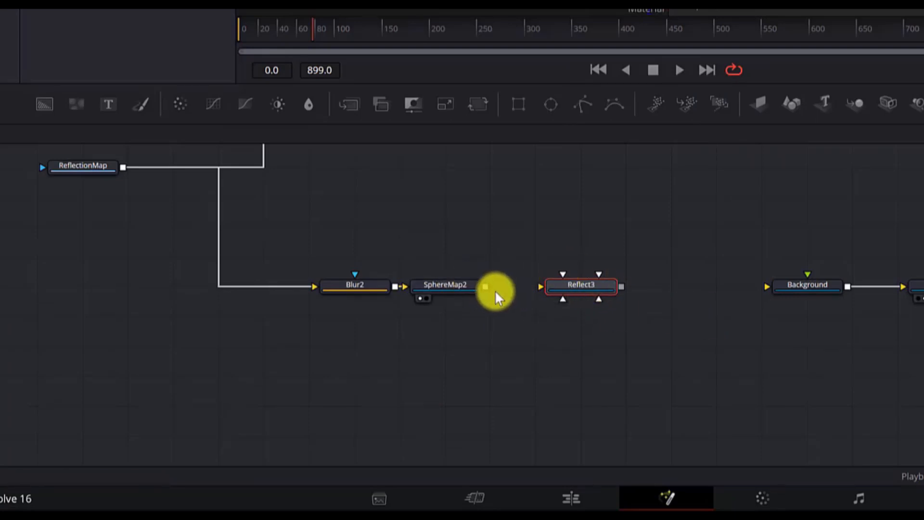
drag(485, 288, 570, 289)
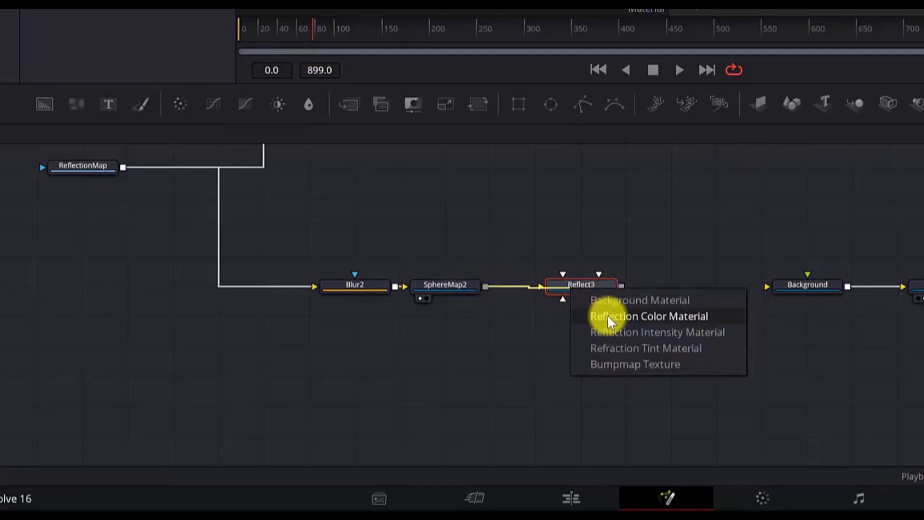
click(611, 318)
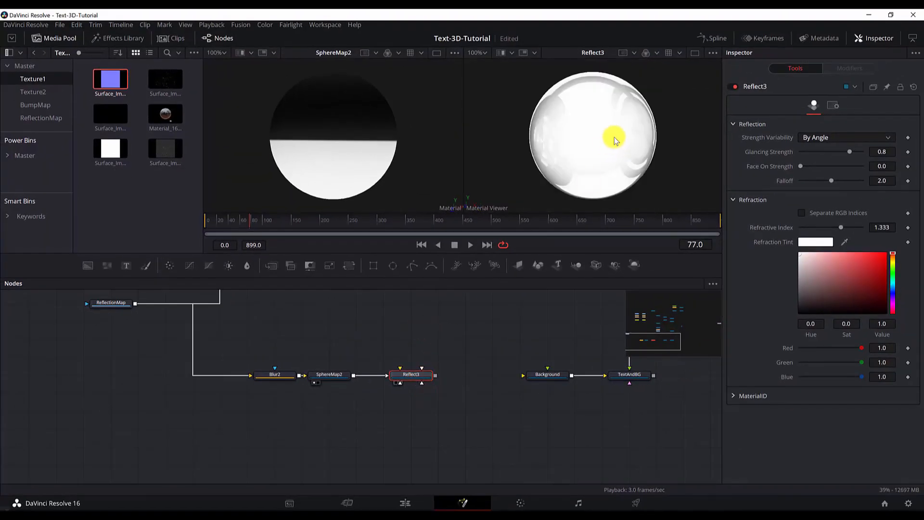
Set Reflect3's glancing strength to 0.157, face on strength to 0.252, falloff to 1.008 and refractive index to 1.718.
click(424, 380)
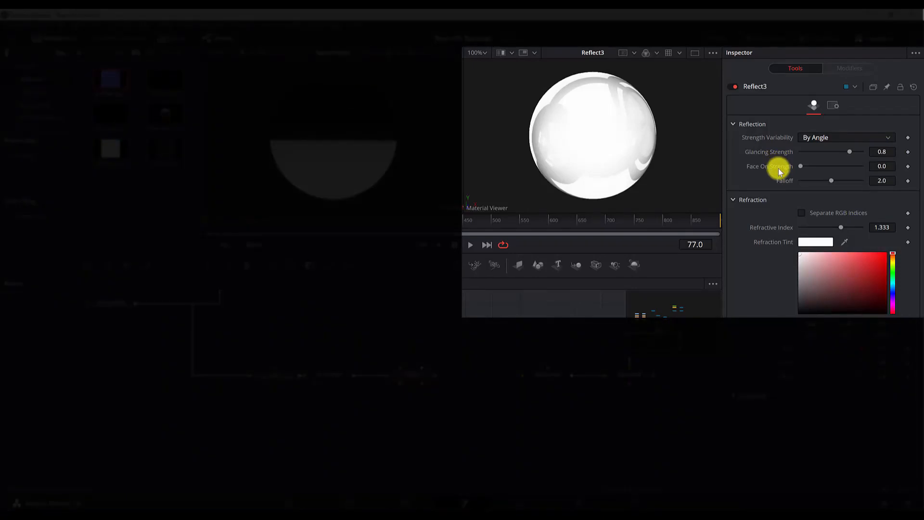
click(886, 152)
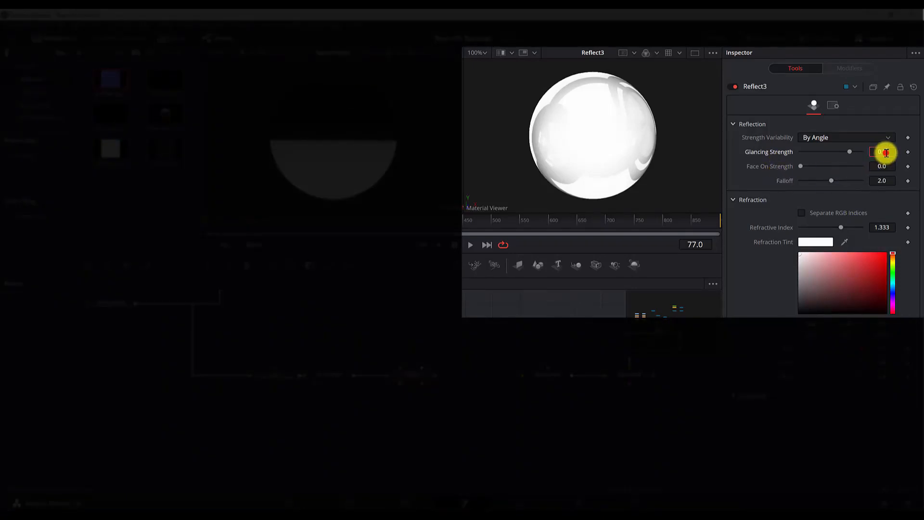
text(0.152)
key(Tab)
text(0.252)
key(Tab)
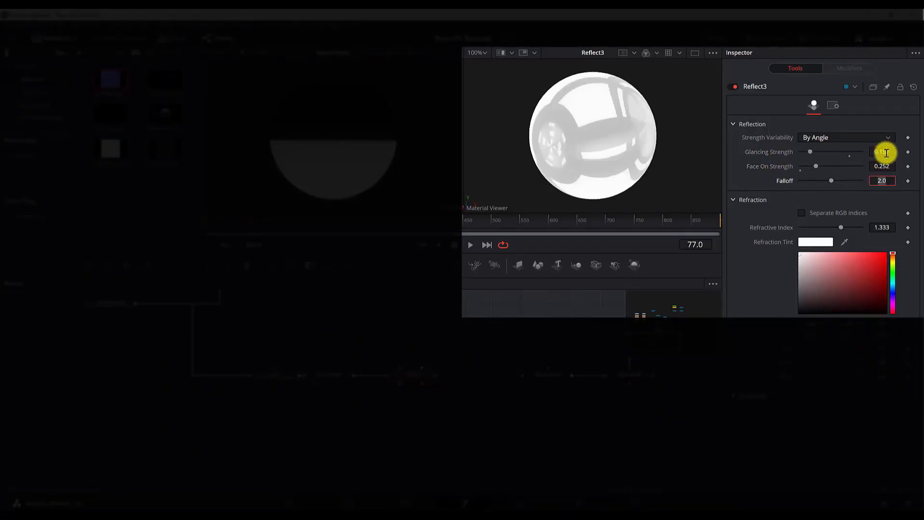
text(1.008)
key(Tab)
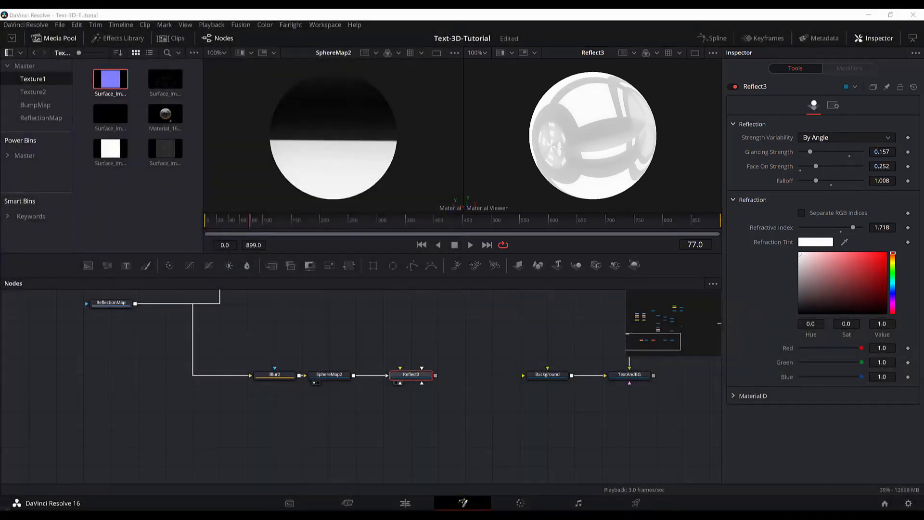
Move Reflect3 closer to SphereMap2 and add the Cool metal shader template in the free area below the Blur2 chain.
drag(388, 421, 442, 408)
drag(471, 367, 444, 367)
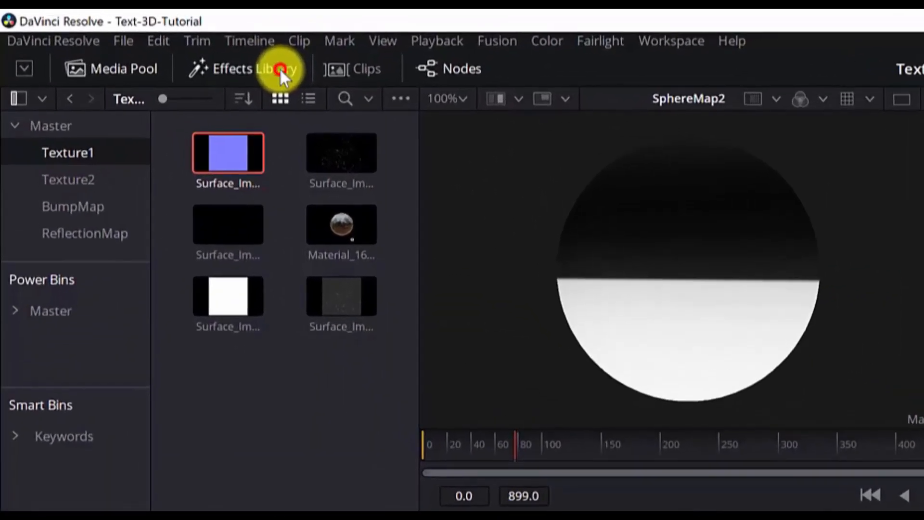
click(136, 39)
click(8, 166)
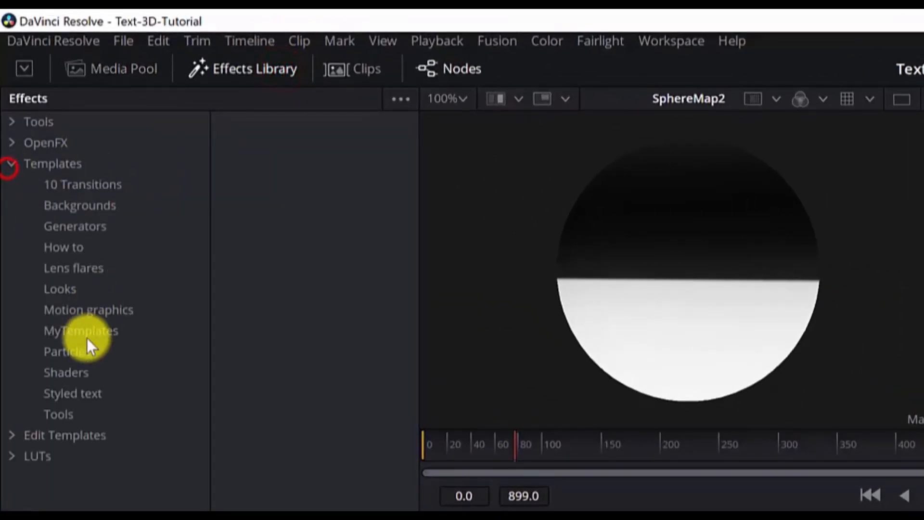
click(72, 371)
scroll(336, 356, down, 1)
click(298, 454)
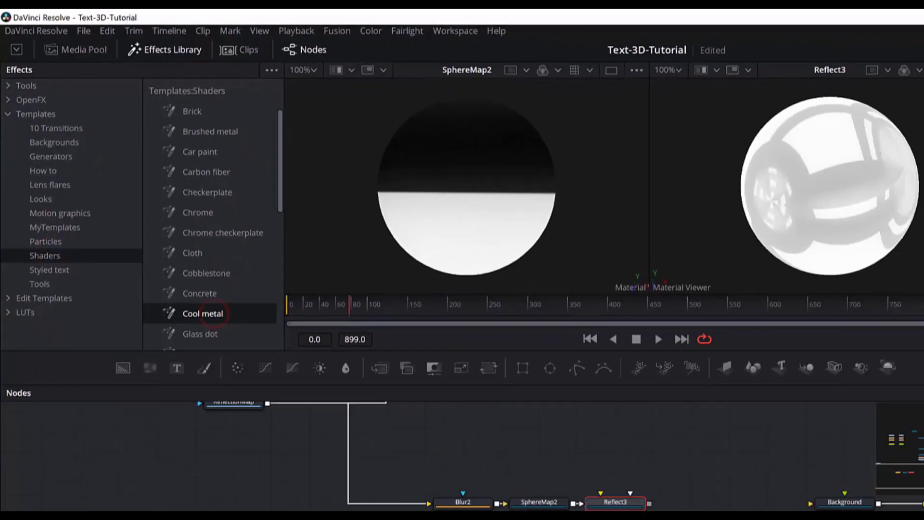
drag(211, 314, 332, 436)
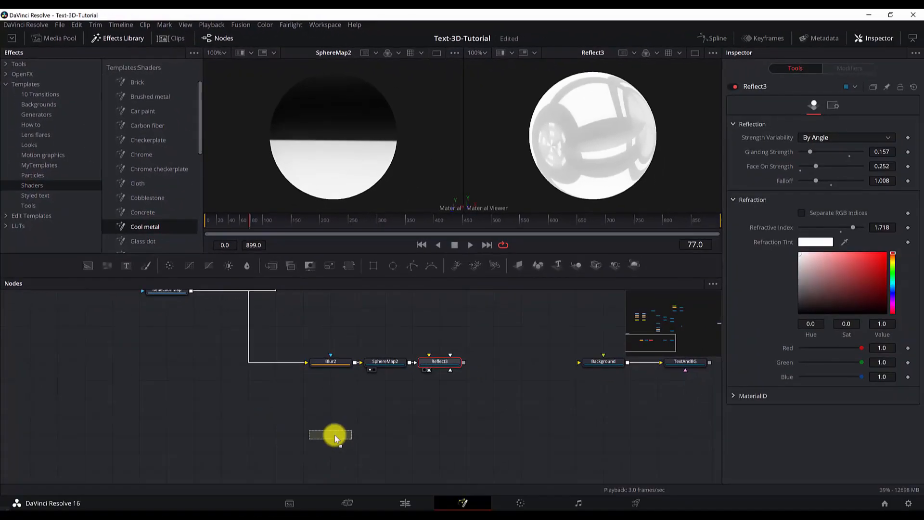
Expand and ungroup the CoolMetal group, then shift its nodes together so that Ward2 sits below Reflect3.
double_click(332, 436)
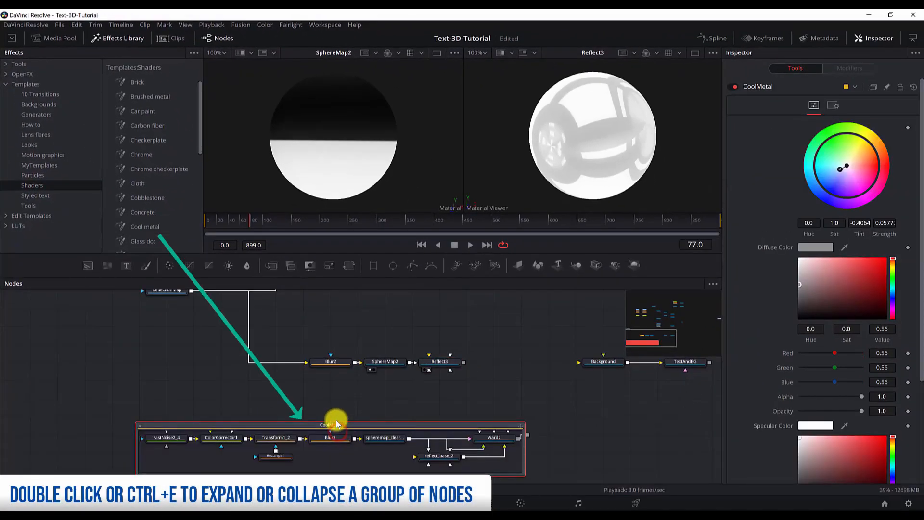
double_click(336, 425)
right_click(336, 425)
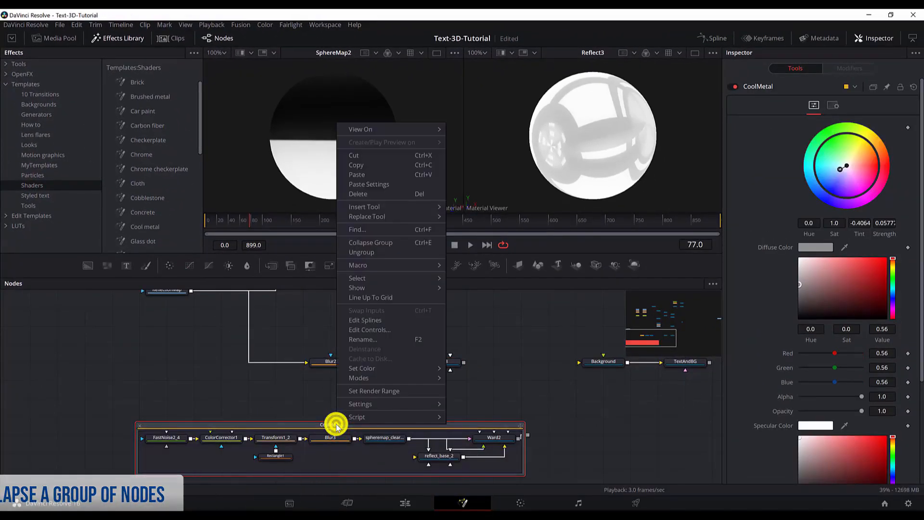
click(371, 253)
drag(169, 396, 496, 453)
drag(497, 427, 453, 427)
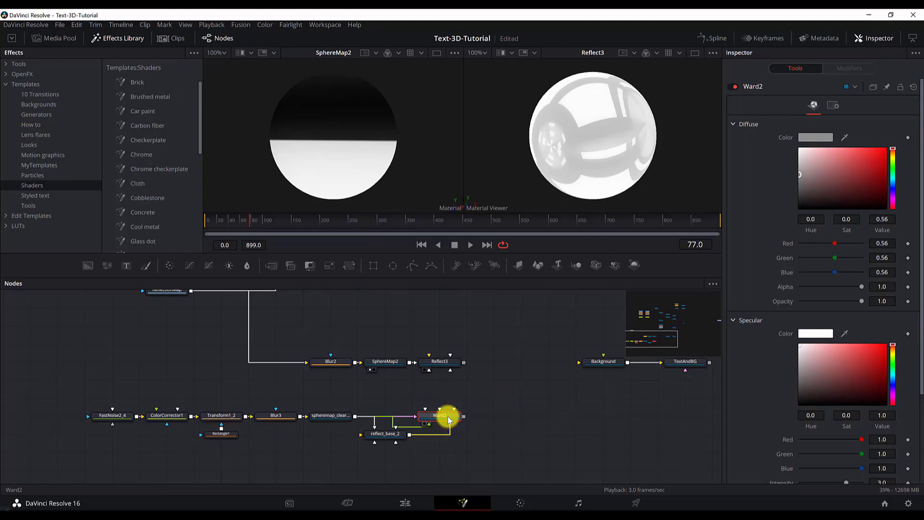
Show Reflect3 in the first viewer and Ward2 in the second viewer.
click(439, 359)
key(1)
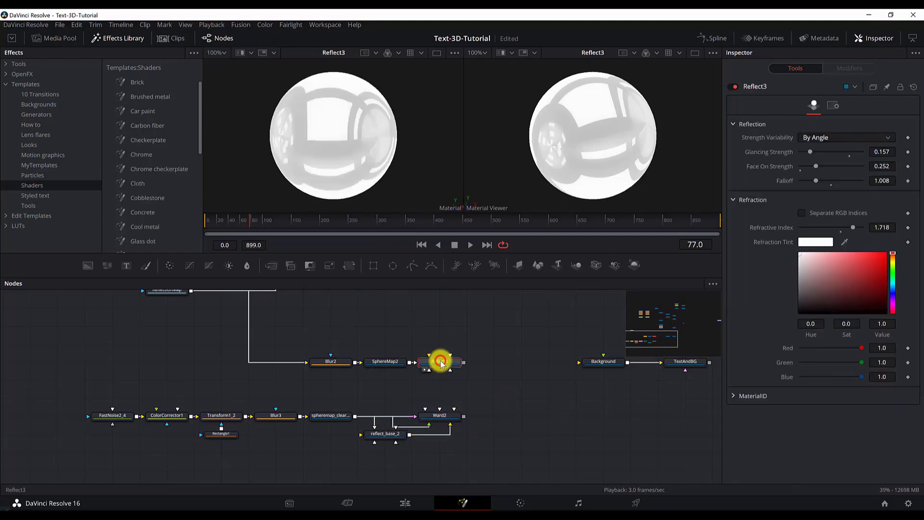
click(443, 420)
key(2)
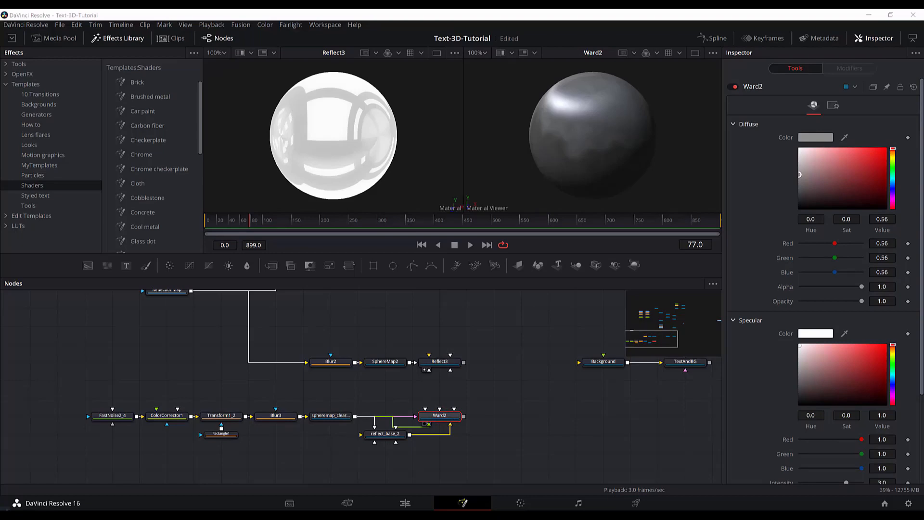
Set Ward2's diffuse color to hue 0.448, saturation 0.858 and value 0.094.
double_click(813, 218)
text(0.448)
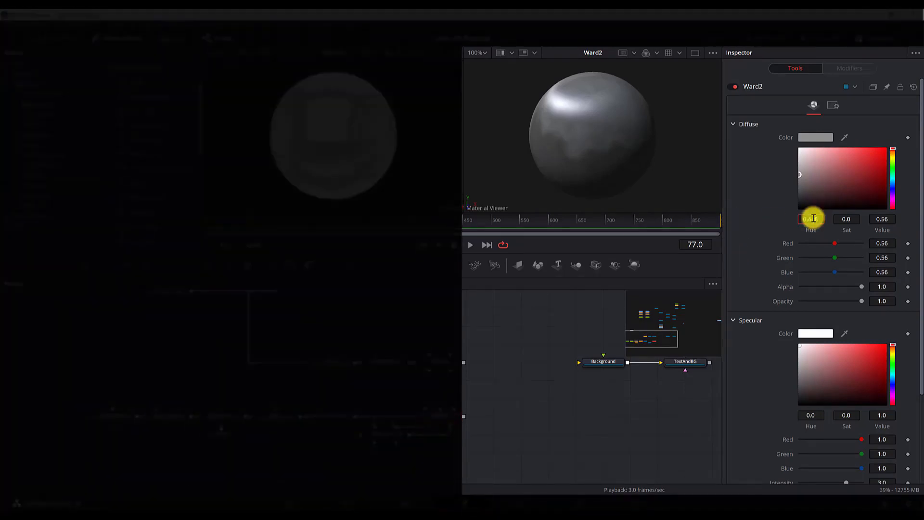
key(Tab)
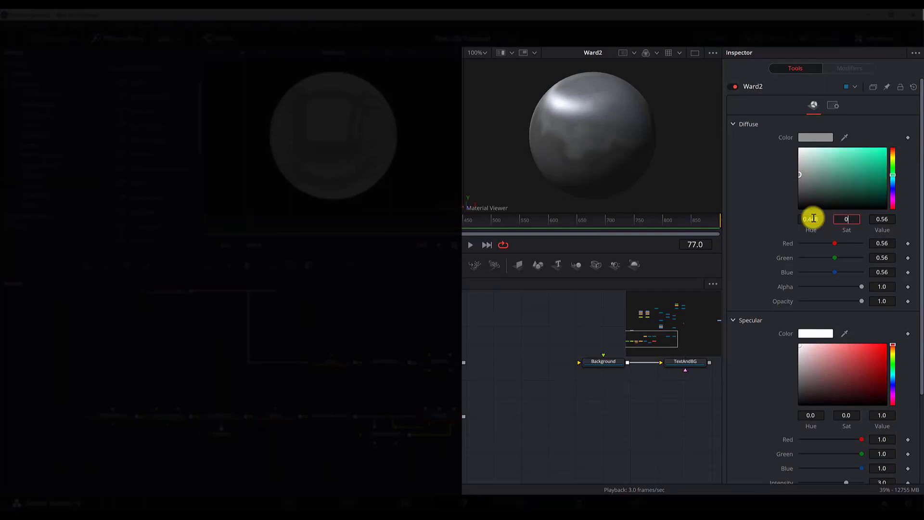
text(0.858)
key(Tab)
text(0)
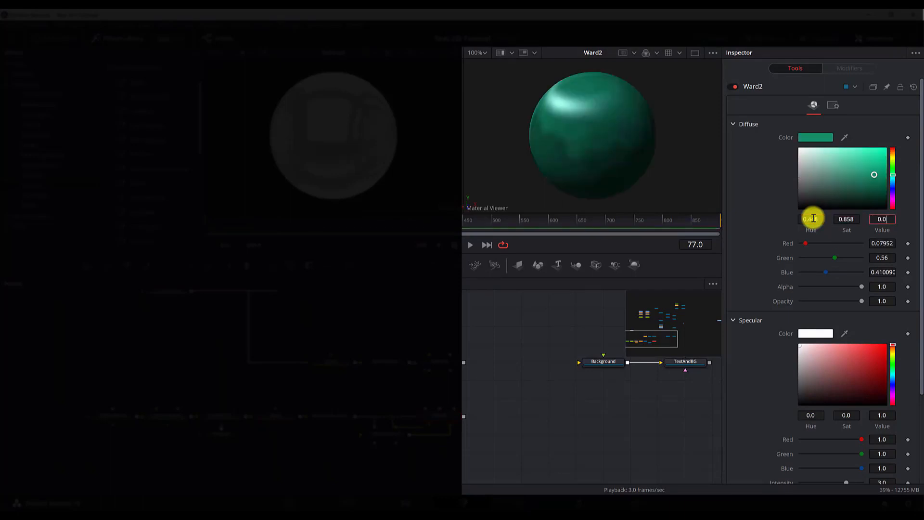
text(.094)
key(Tab)
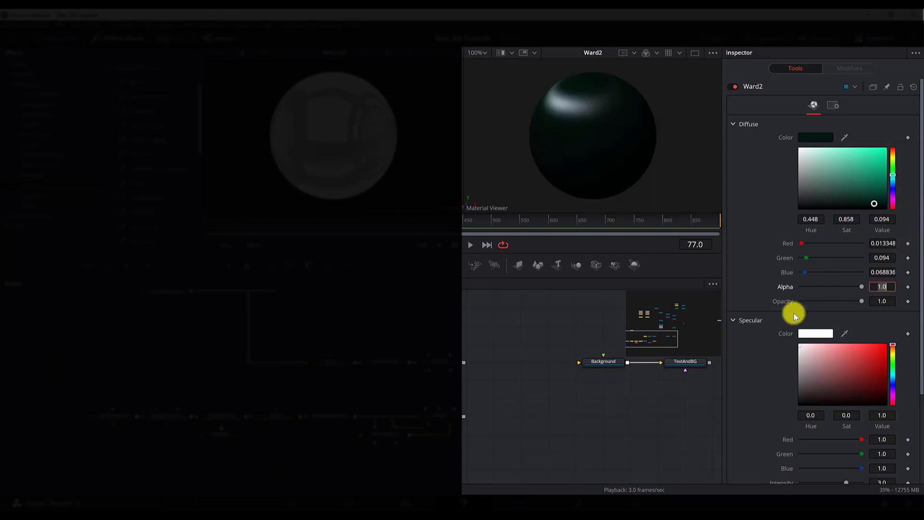
Set Ward2's specular color value to 0.457, intensity to 0.031, Spread U to 0.2864 and Spread V to 0.1297.
scroll(811, 350, down, 3)
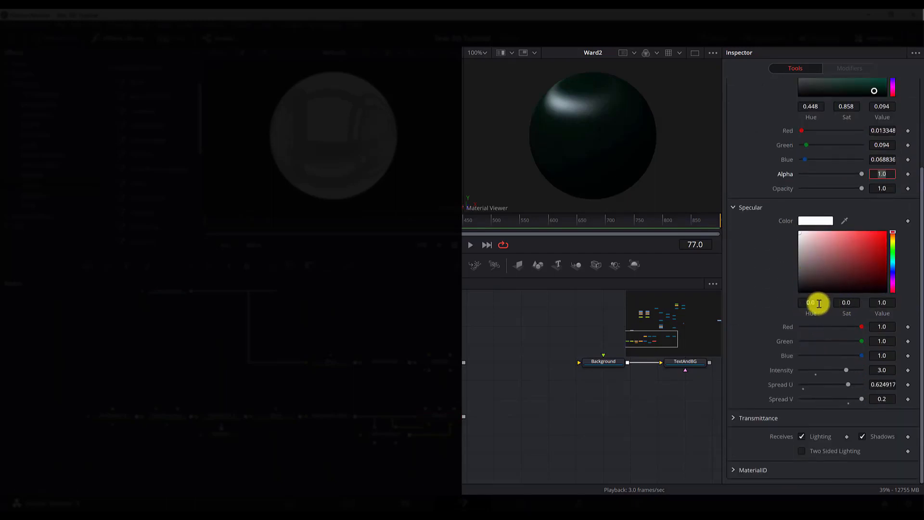
click(884, 302)
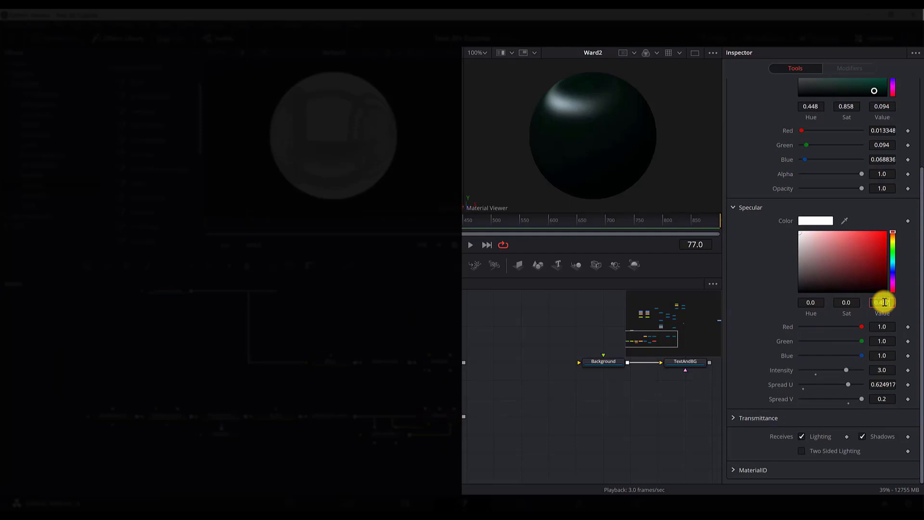
text(0.457)
key(Tab)
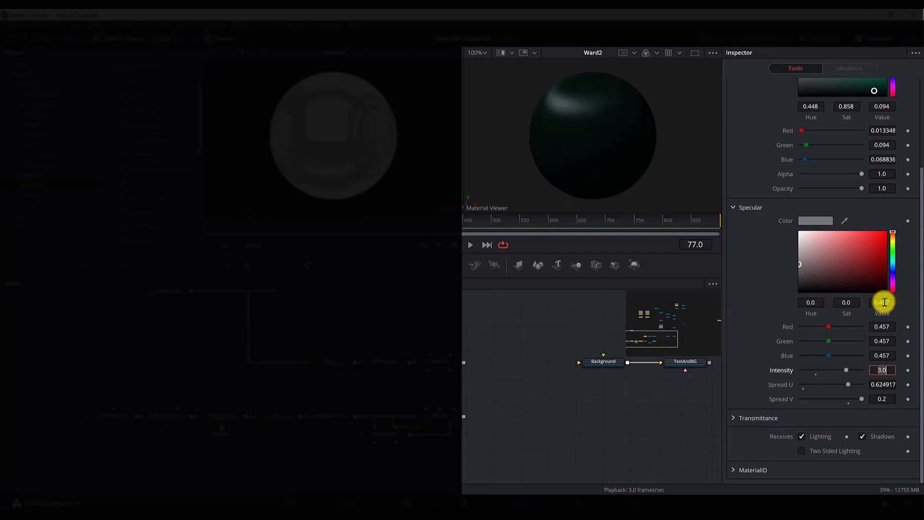
text(0.031)
key(Tab)
text(0)
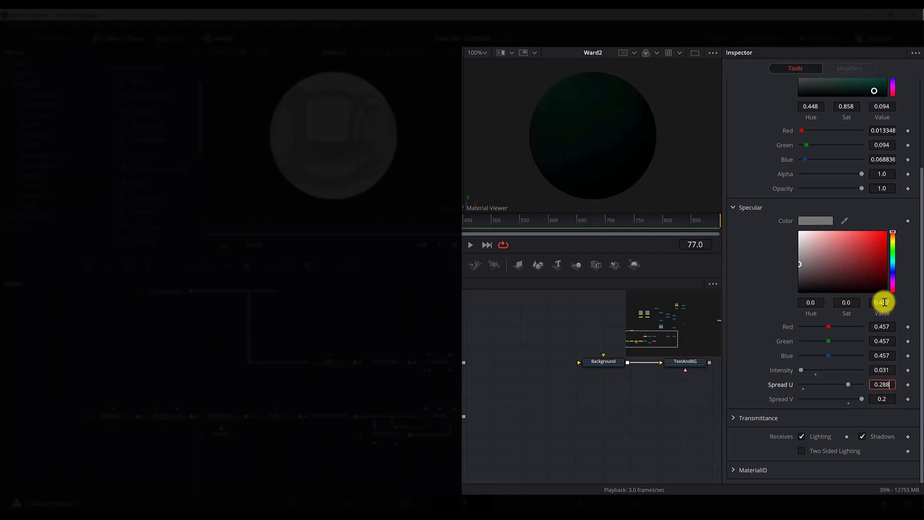
key(Tab)
text(0.)
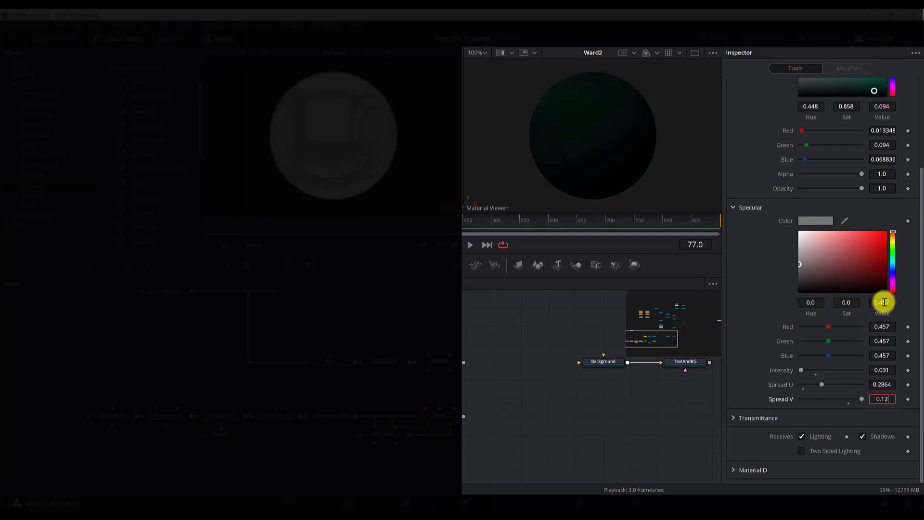
key(Return)
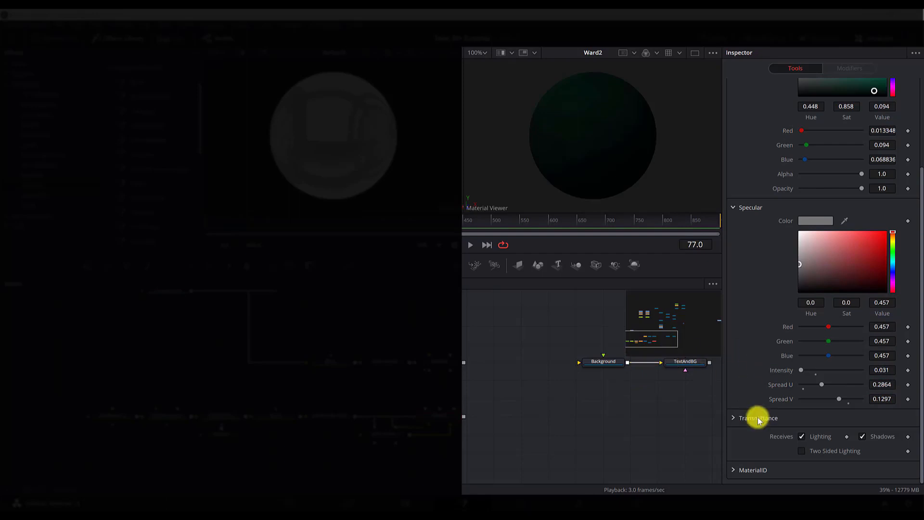
Set Ward2's transmittance alpha detail to 0.693 and adjust its color detail.
click(730, 418)
scroll(768, 421, down, 3)
scroll(767, 421, down, 2)
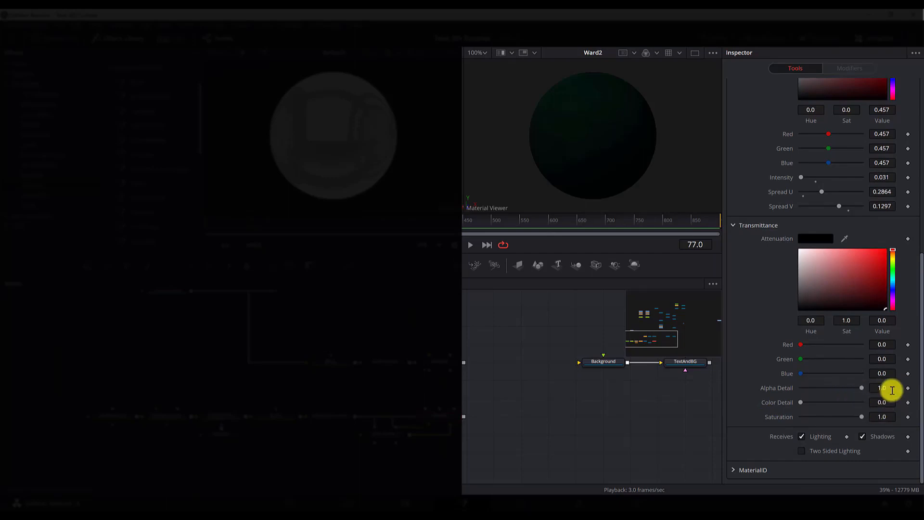
text(93)
key(Tab)
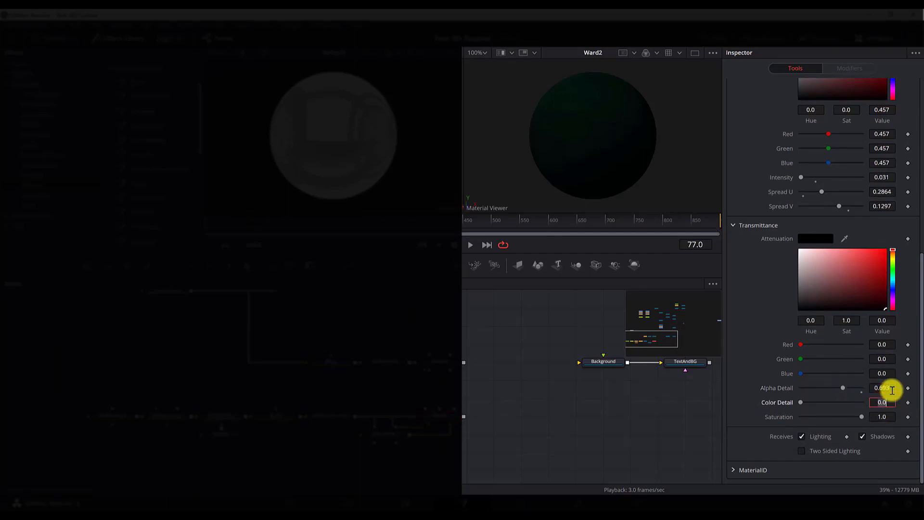
text(0)
key(Tab)
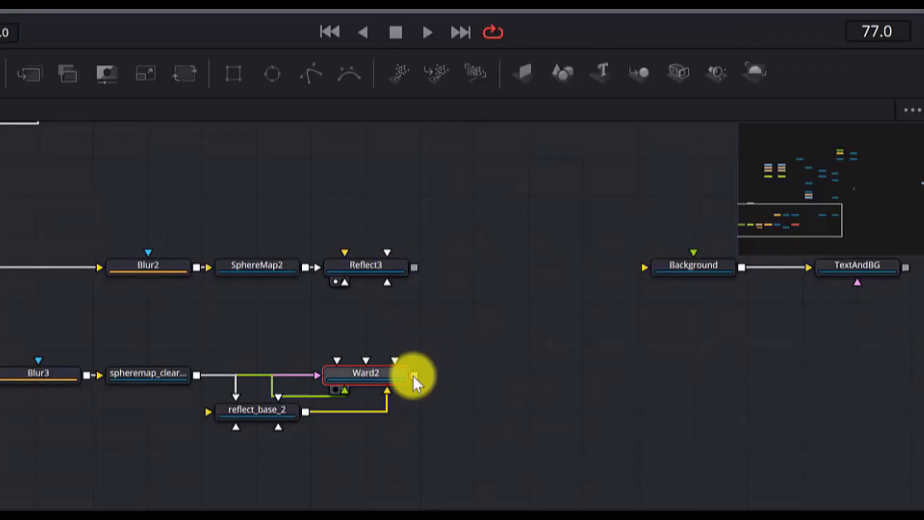
Connect Ward2's output to Reflect3 as its Background Material.
drag(413, 377, 412, 278)
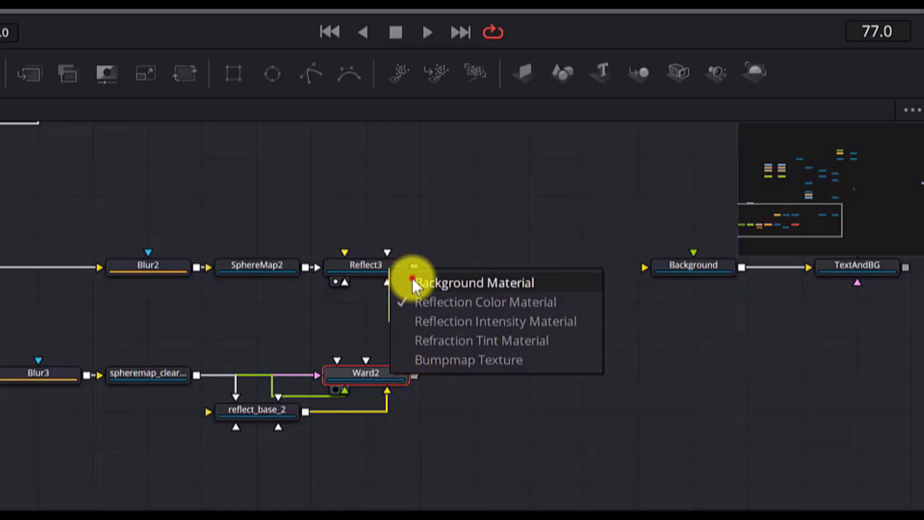
click(412, 278)
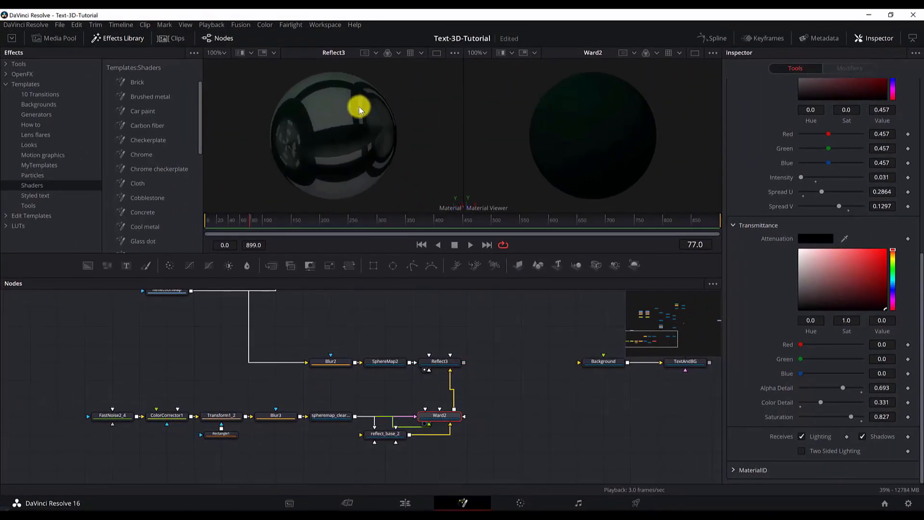
Add the normal map texture from the BumpMap bin to the node graph above Blur2 and show it in the second viewer.
scroll(470, 402, up, 2)
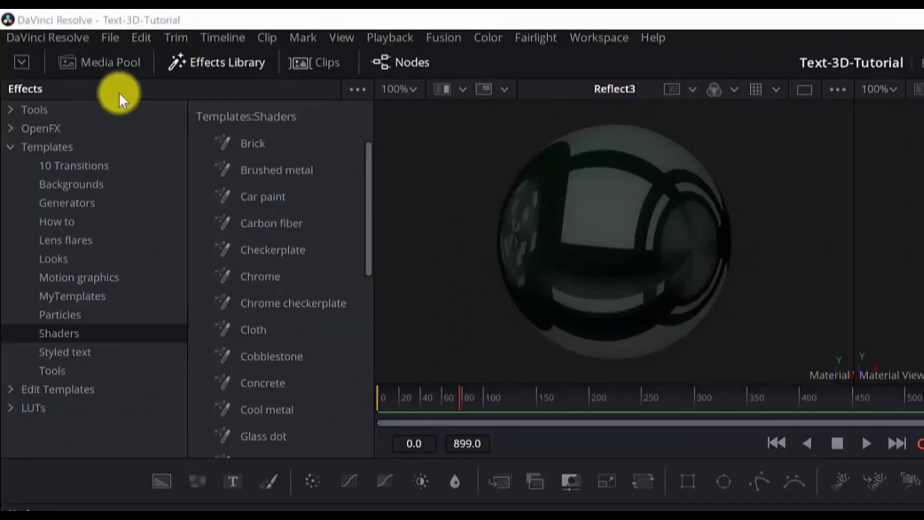
click(62, 38)
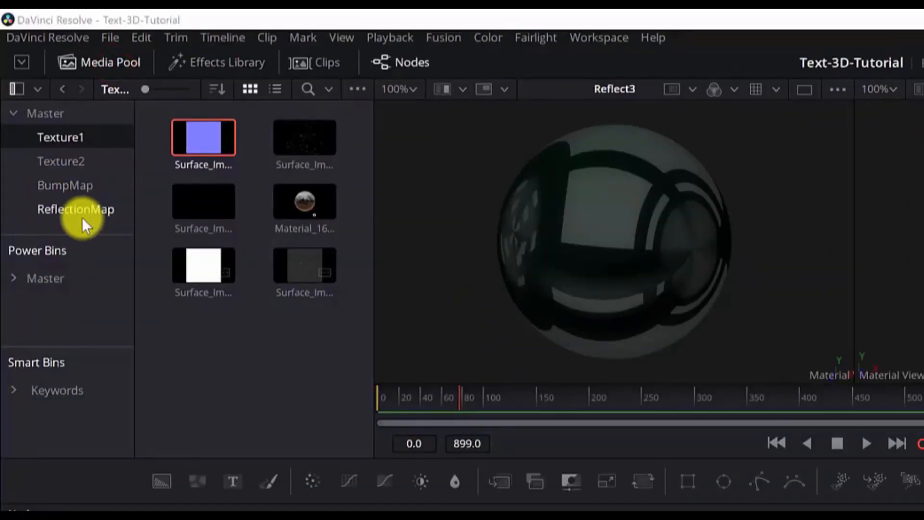
click(83, 213)
click(82, 189)
drag(190, 151, 662, 172)
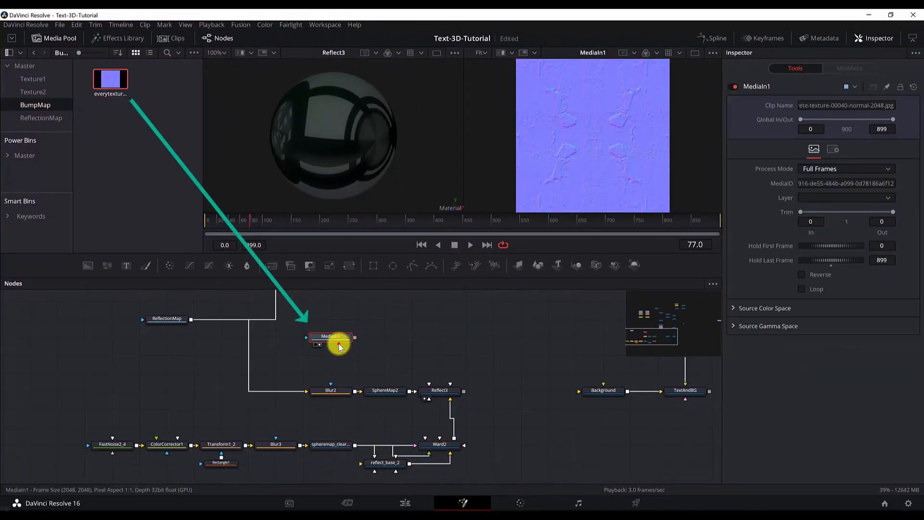
Add a Transform node after MediaIn1 and set its size to 0.008.
key(shift+space)
text(transform)
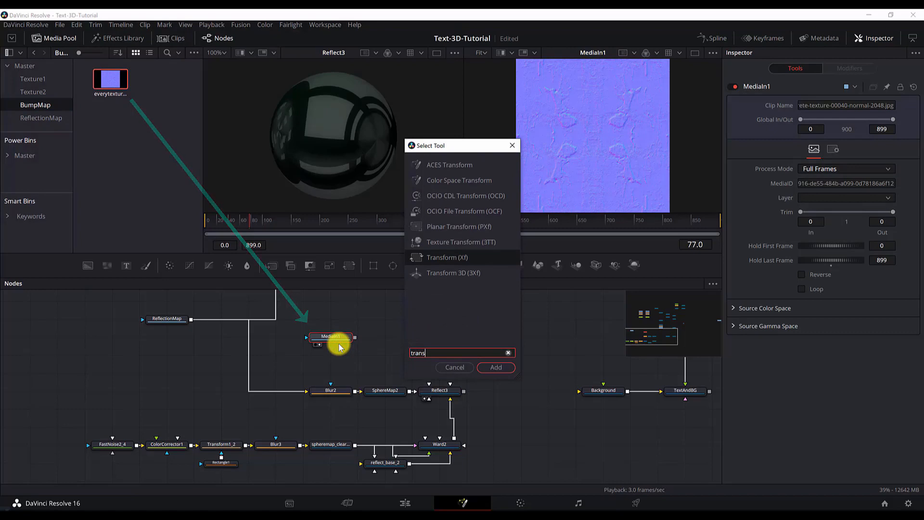
key(Return)
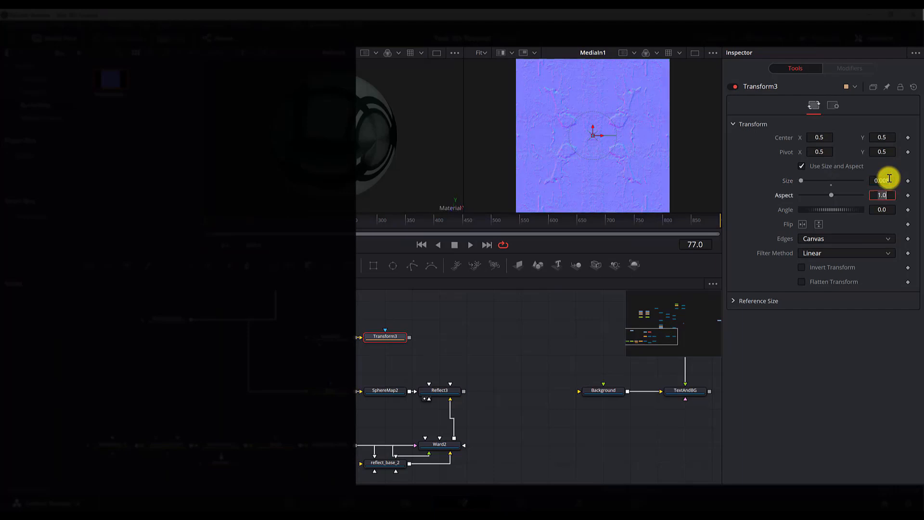
Set Transform3's edges to Mirror and filter method to Lanczos, showing the node in the second viewer.
click(830, 238)
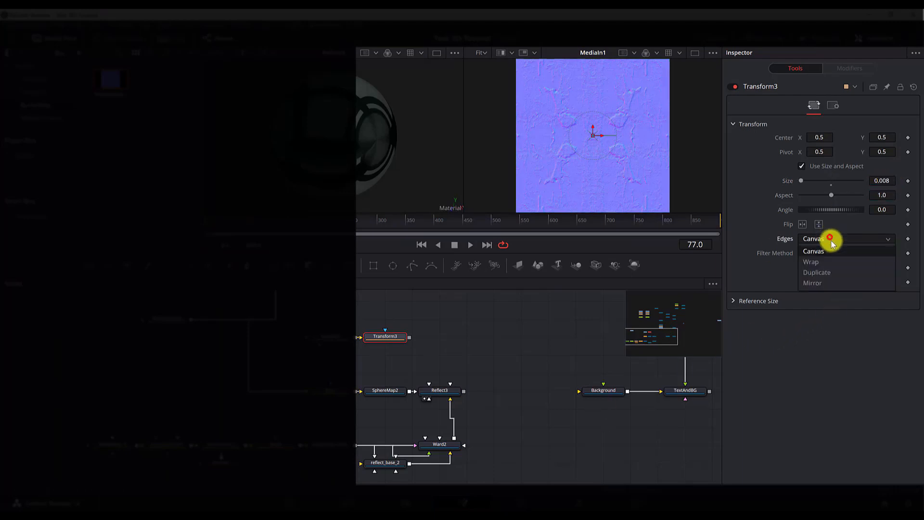
click(818, 283)
drag(396, 338, 641, 191)
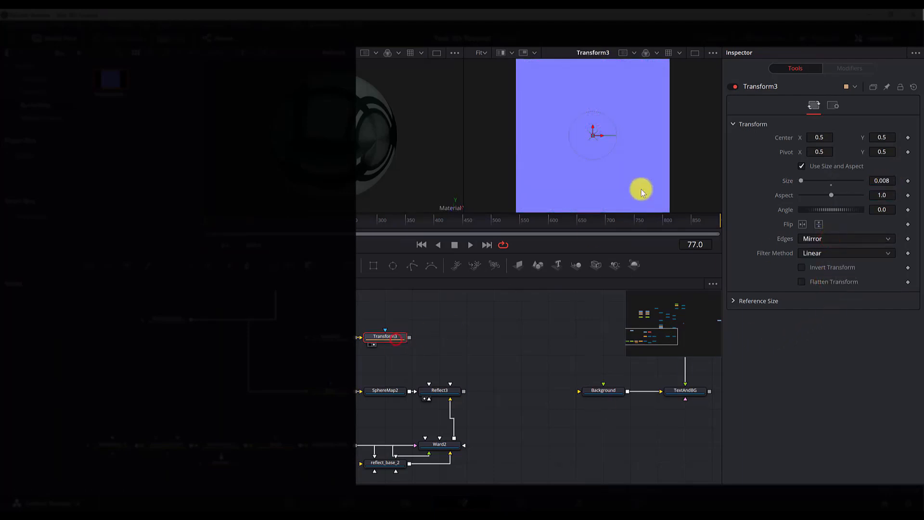
click(830, 252)
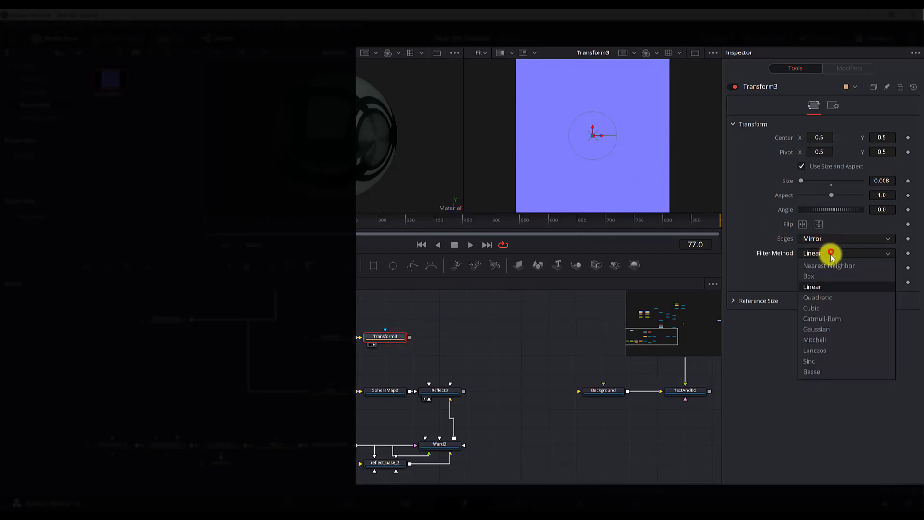
click(828, 354)
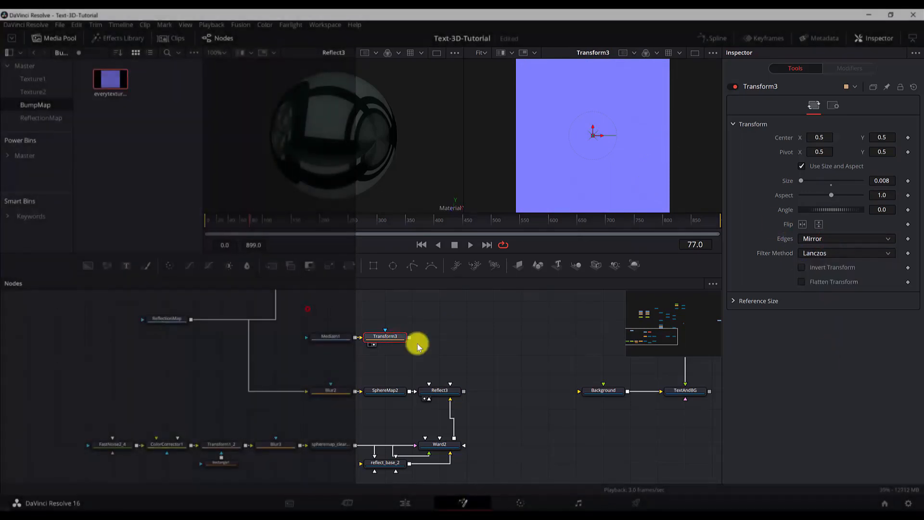
Add a BumpMap node after Transform3 and set its source image type to Bumpmap.
drag(305, 308, 417, 343)
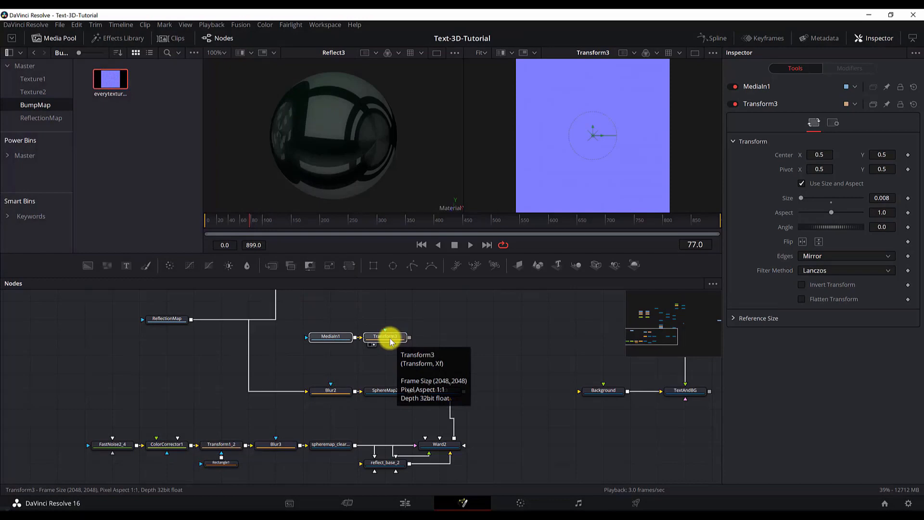
click(427, 339)
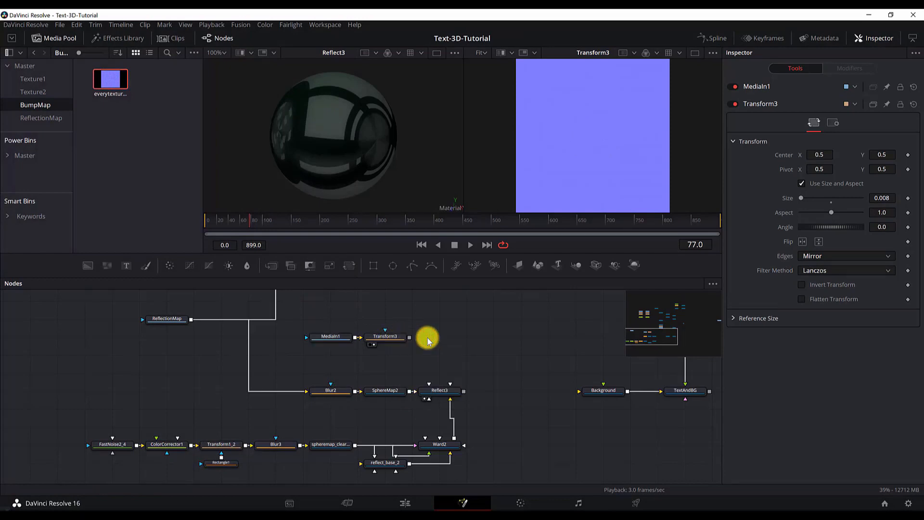
click(385, 336)
key(shift+space)
text(trans)
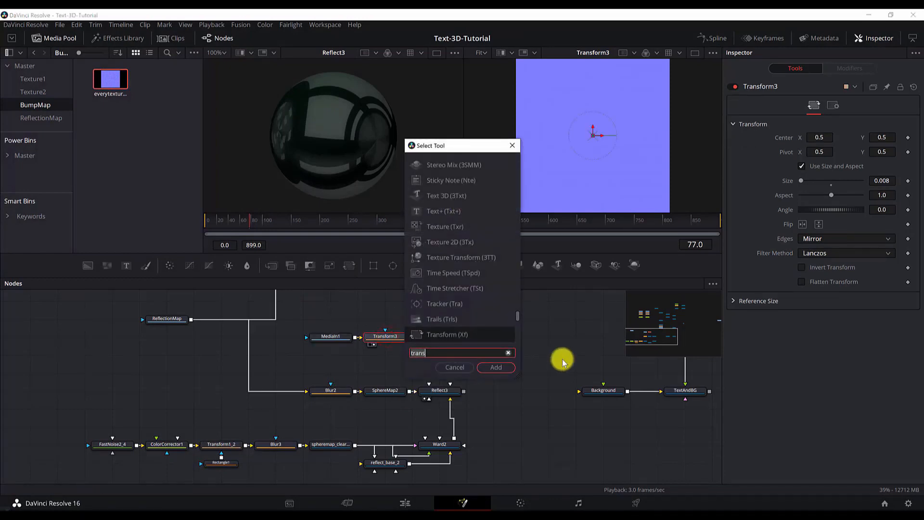
text(bumb)
key(BackSpace)
key(Return)
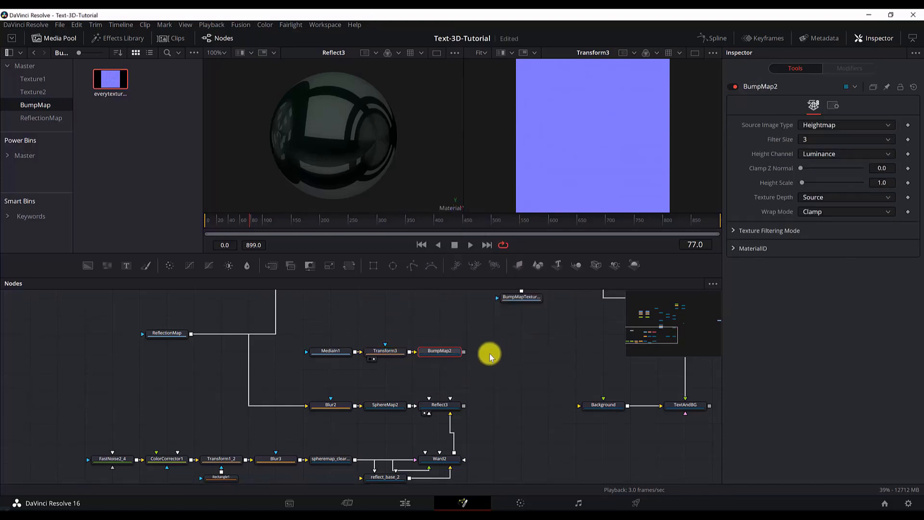
scroll(490, 356, up, 2)
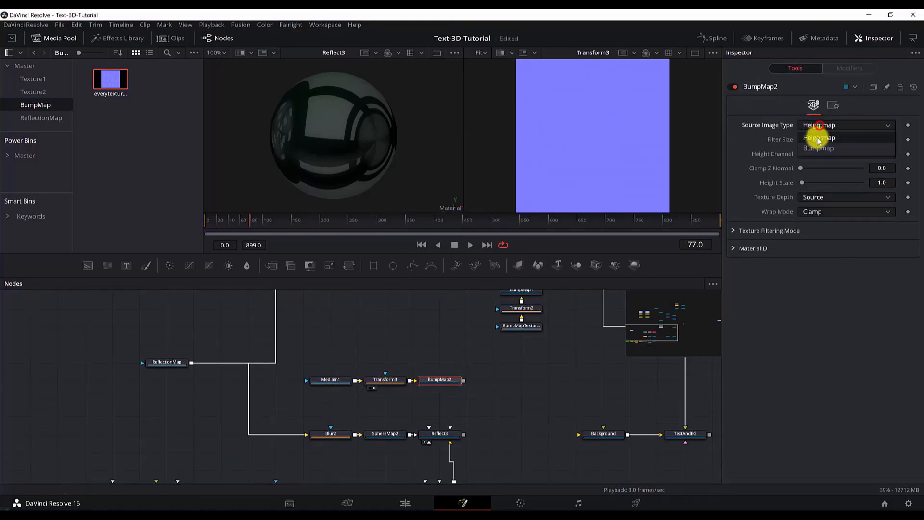
click(818, 148)
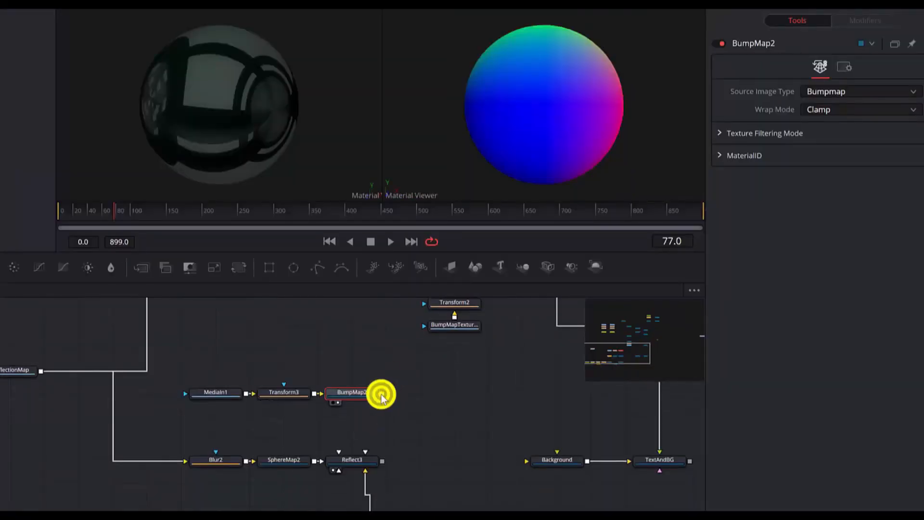
Connect BumpMap2's output to Reflect3 as its Bumpmap Texture and check the material preview from another angle.
drag(382, 394, 357, 461)
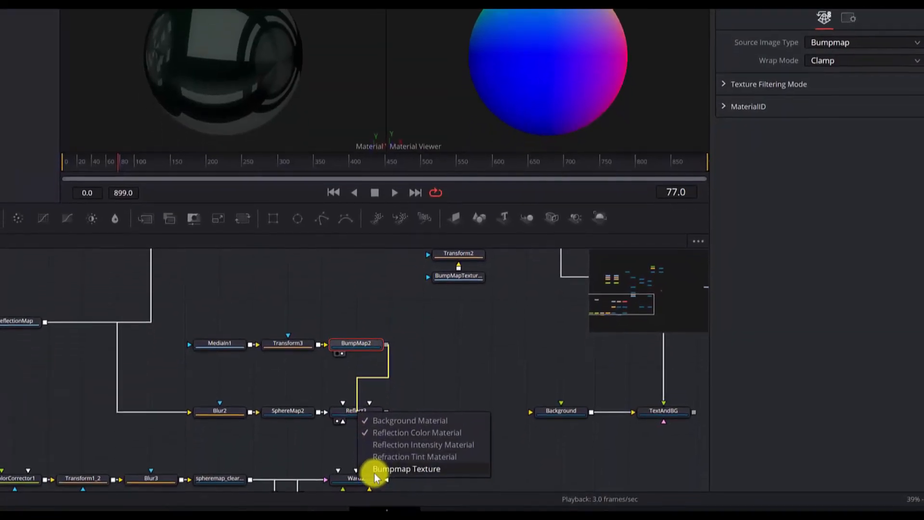
click(381, 463)
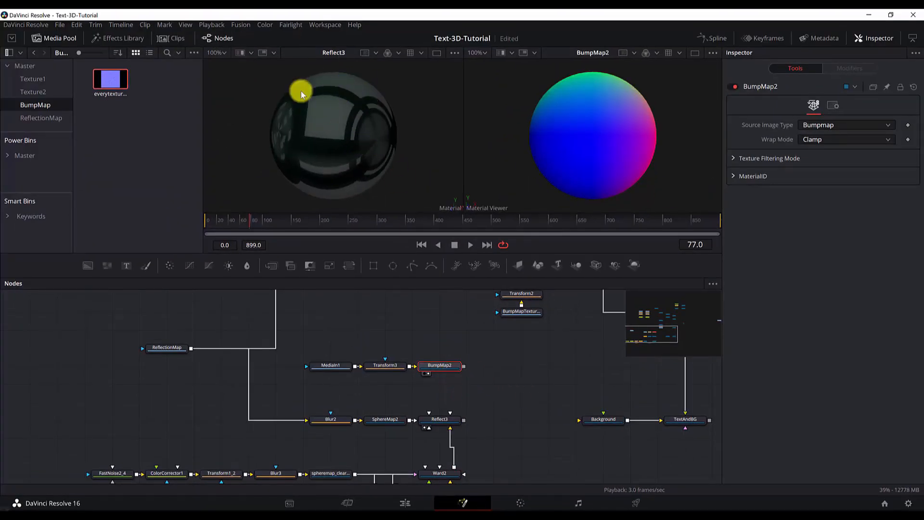
drag(463, 366, 452, 422)
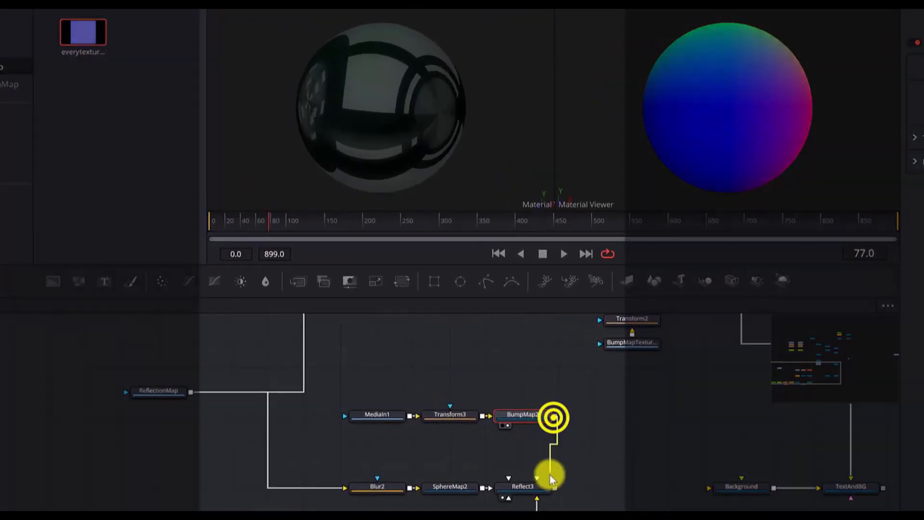
click(573, 518)
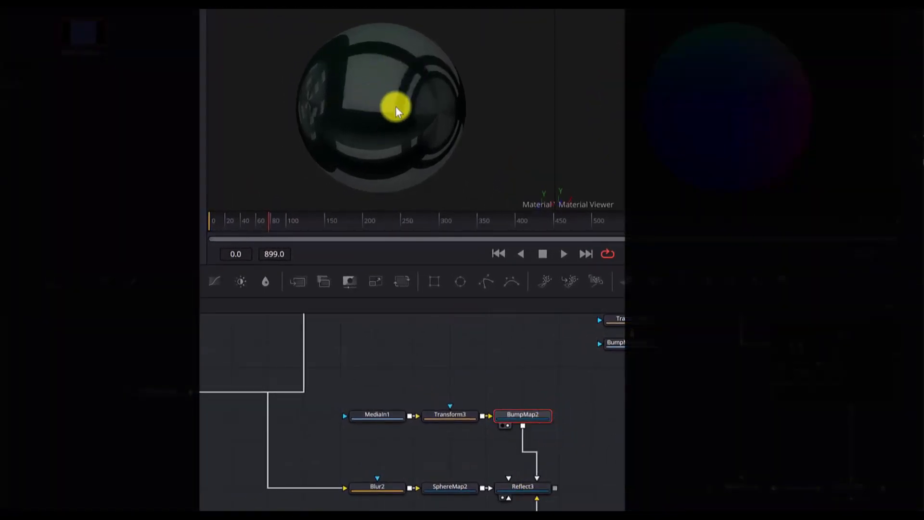
drag(395, 107, 408, 132)
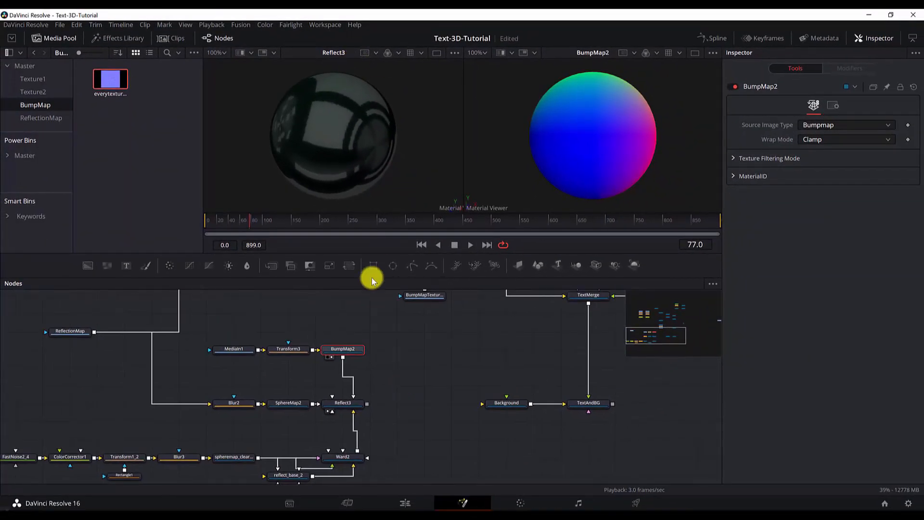
Connect Reflect3's material output to the Background plane's material input.
scroll(417, 362, down, 1)
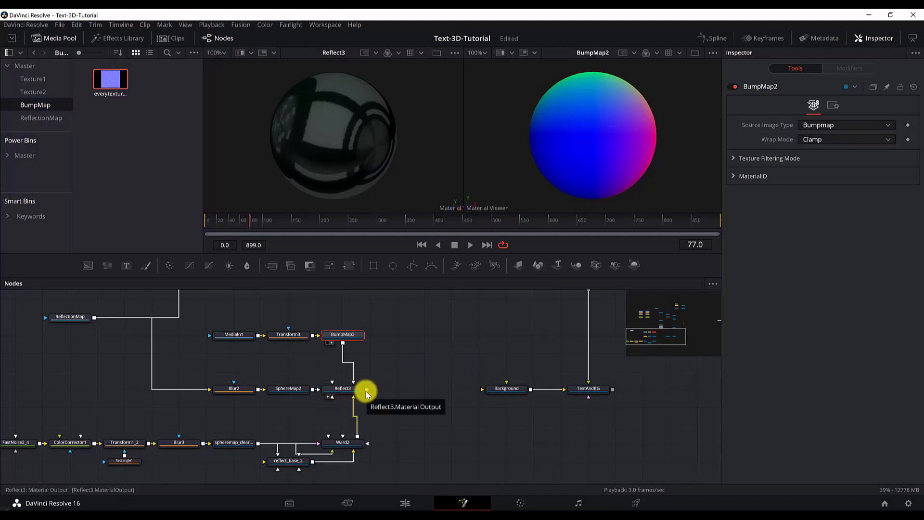
drag(483, 392, 487, 393)
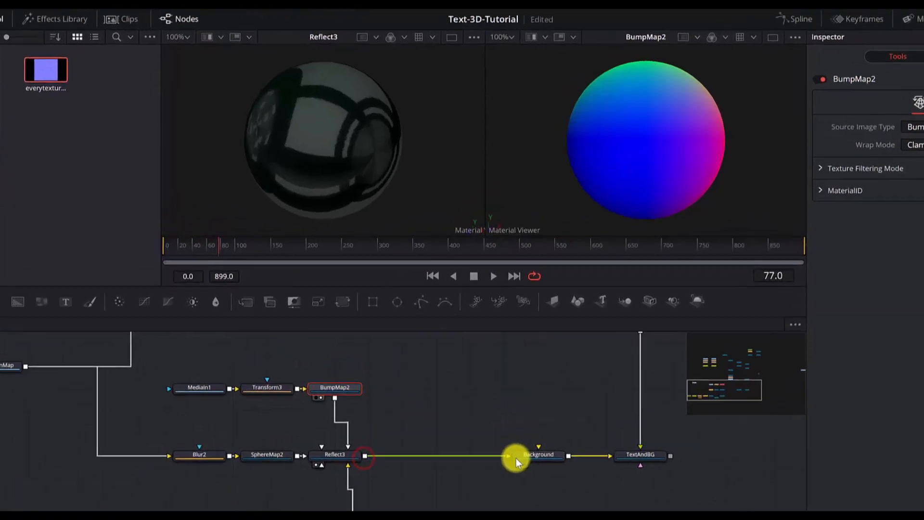
Show TextAndBG in the second viewer with shaded surfaces instead of wireframe and view the text and background from an angle.
click(588, 388)
key(2)
click(769, 18)
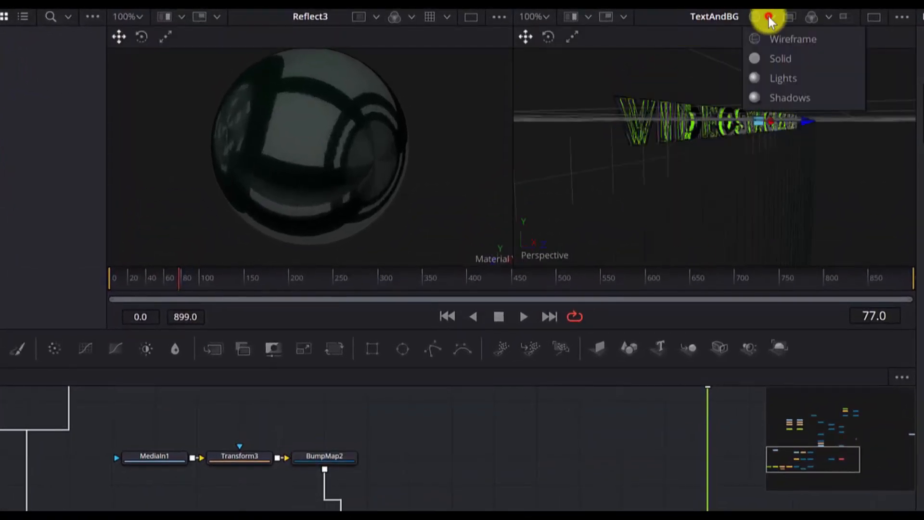
click(769, 36)
drag(647, 183, 622, 171)
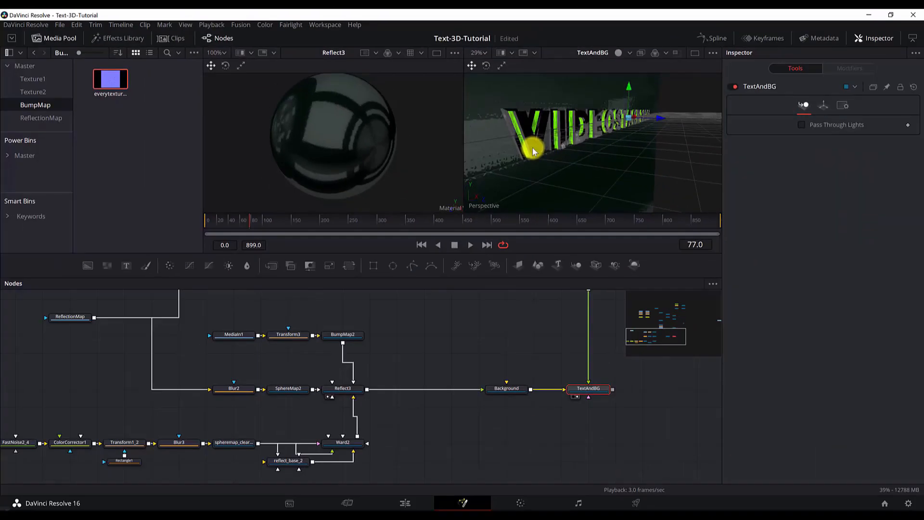